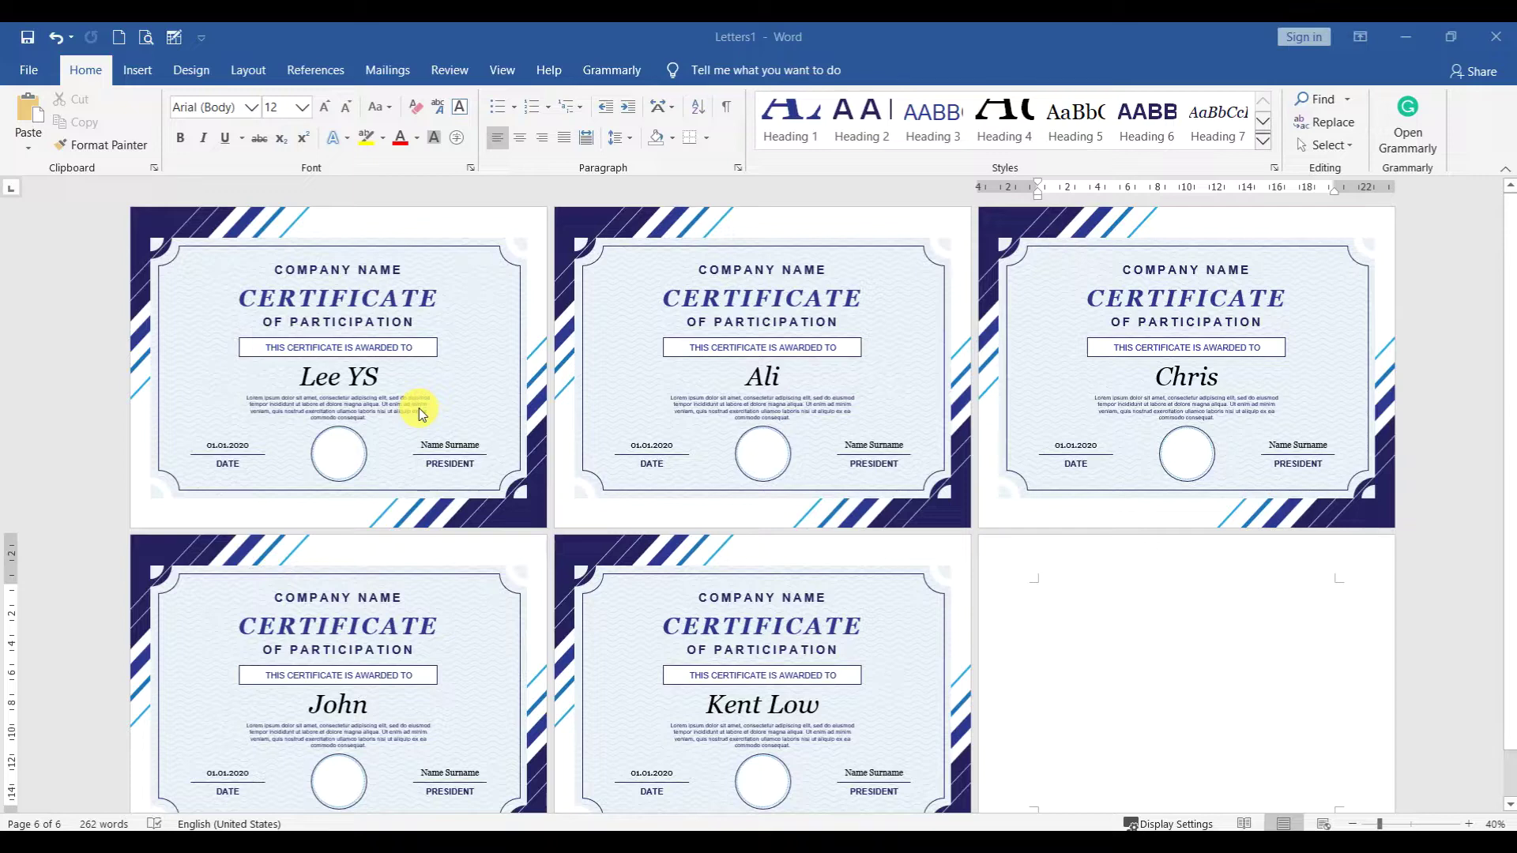
# Select and retype the surname on the first merged certificate, then bring up the Excel participant list
pyautogui.click(308, 379)
pyautogui.doubleClick(316, 378)
pyautogui.doubleClick(361, 377)
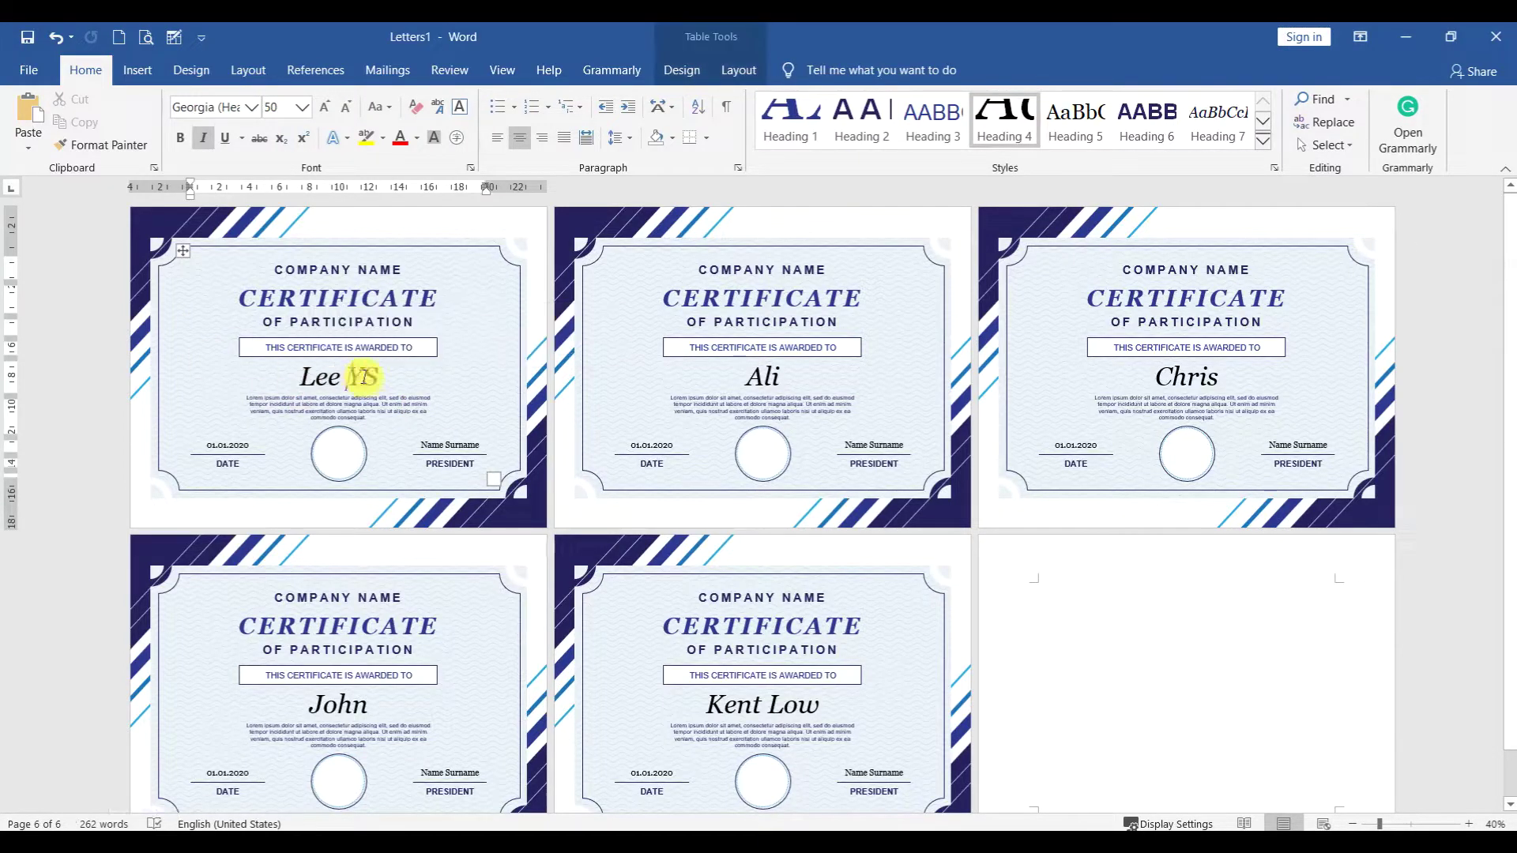
pyautogui.moveTo(387, 377); pyautogui.dragTo(351, 377)
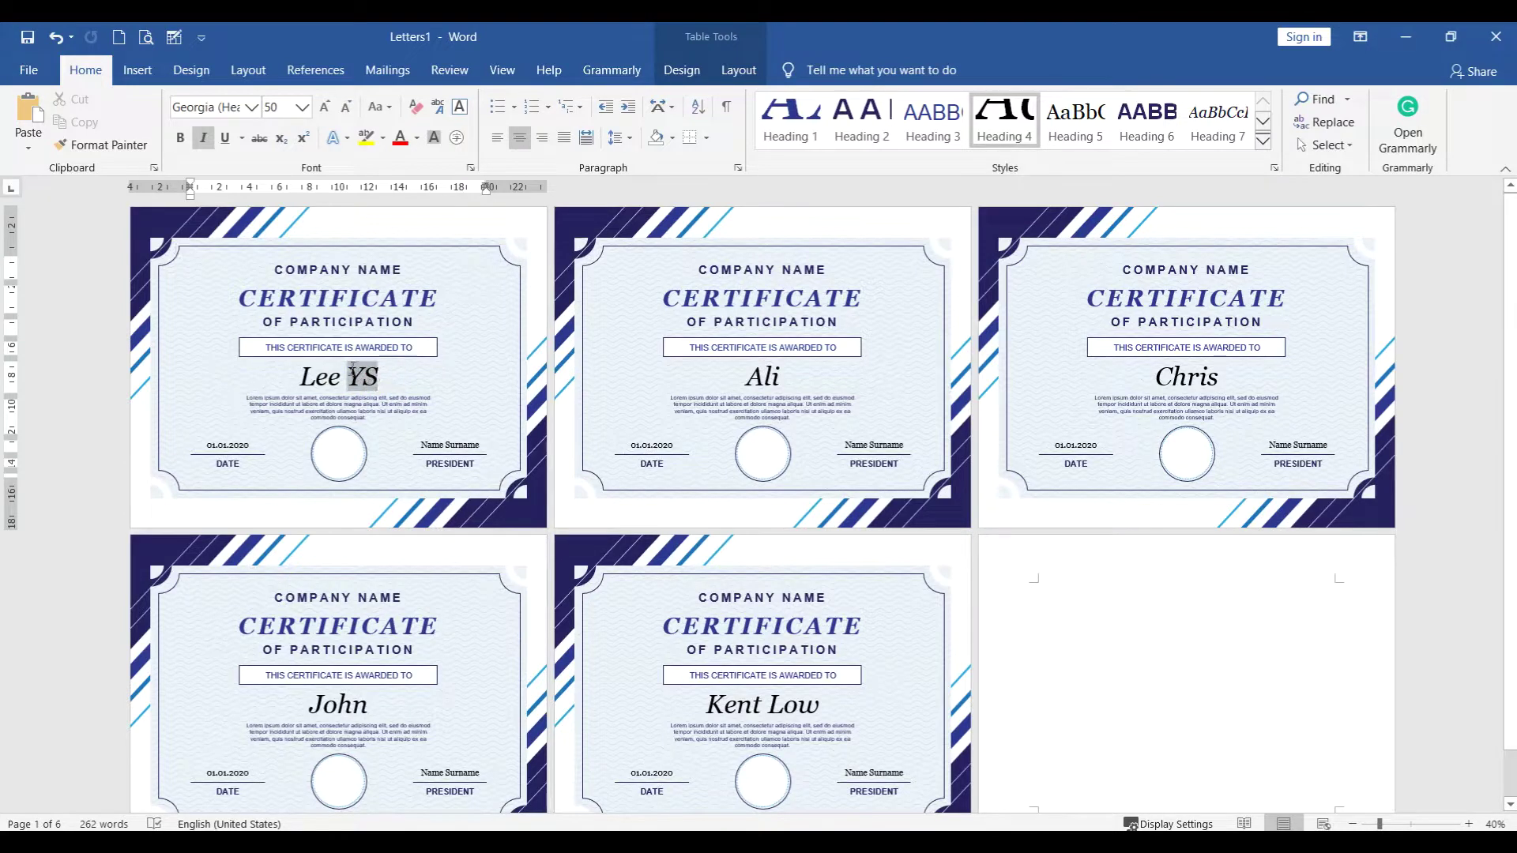
pyautogui.write('dleo')
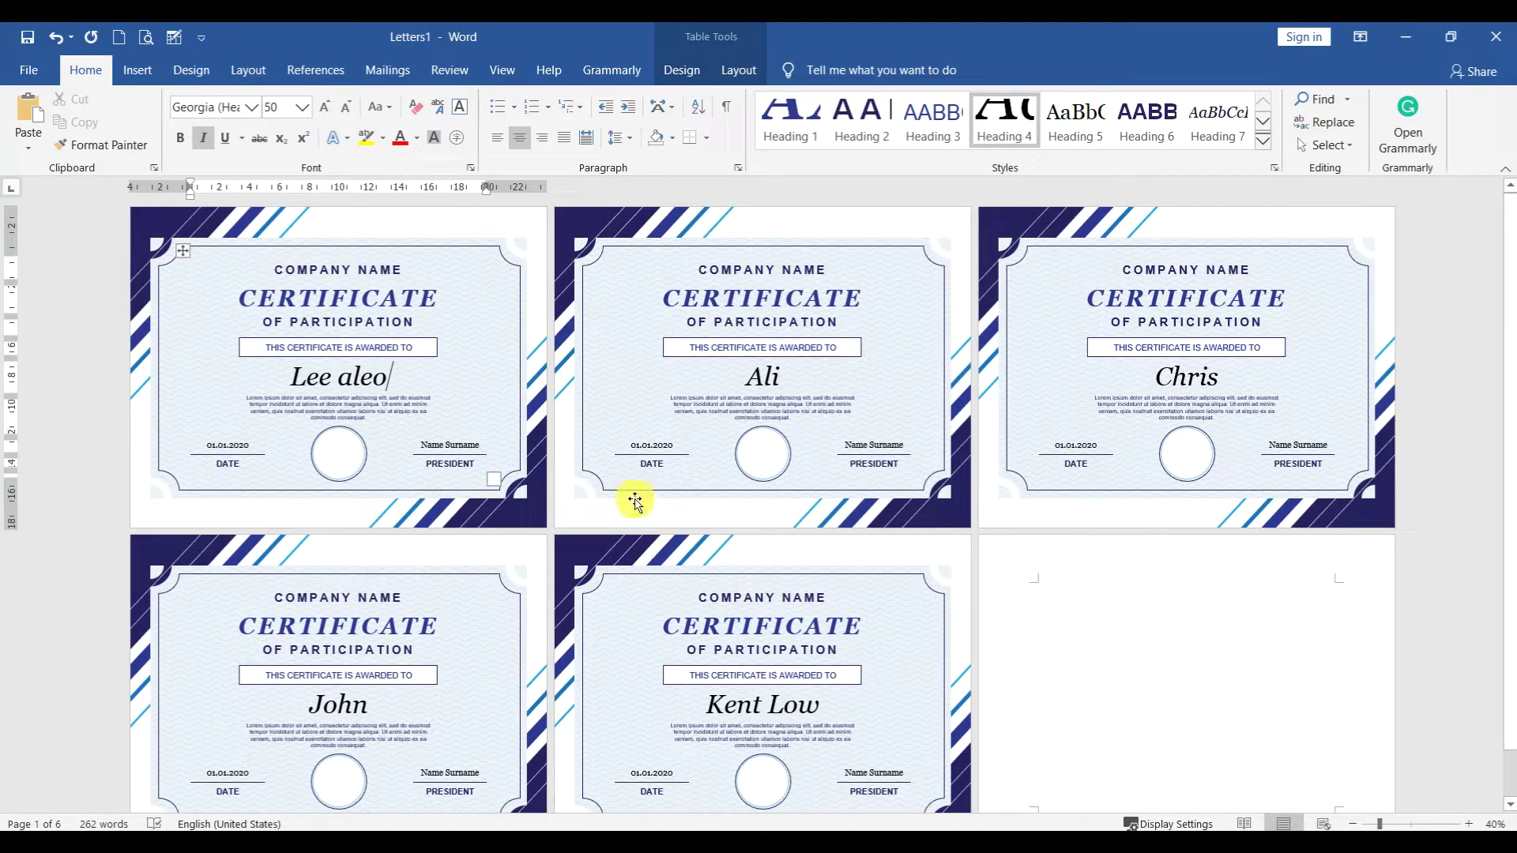
pyautogui.hotkey('alt', 'Tab')
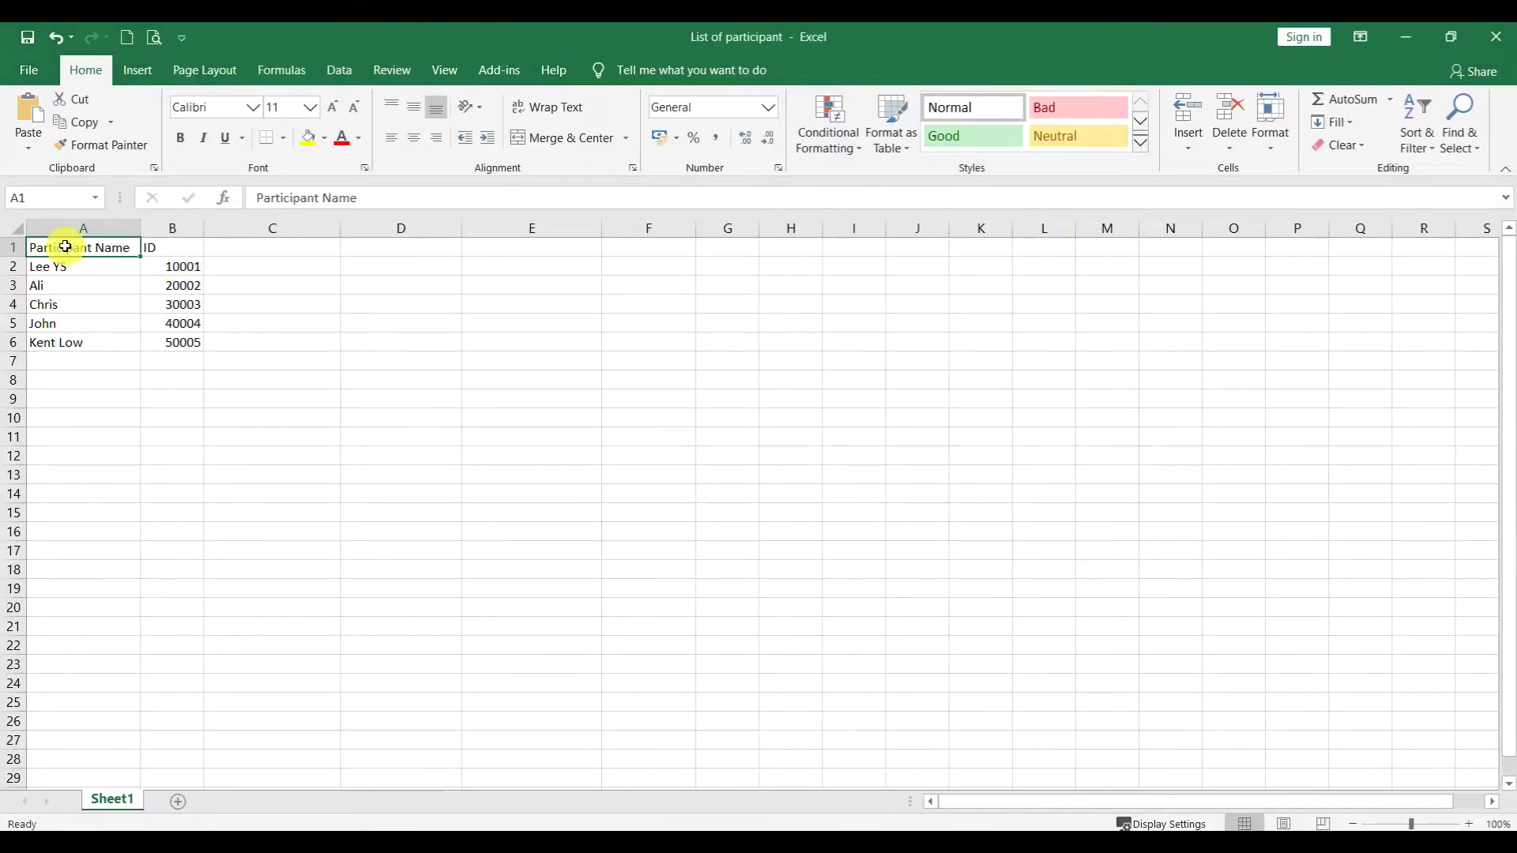
# Highlight the Participant Name header and the five names in column A, then clear the selection
pyautogui.click(65, 371)
pyautogui.click(76, 247)
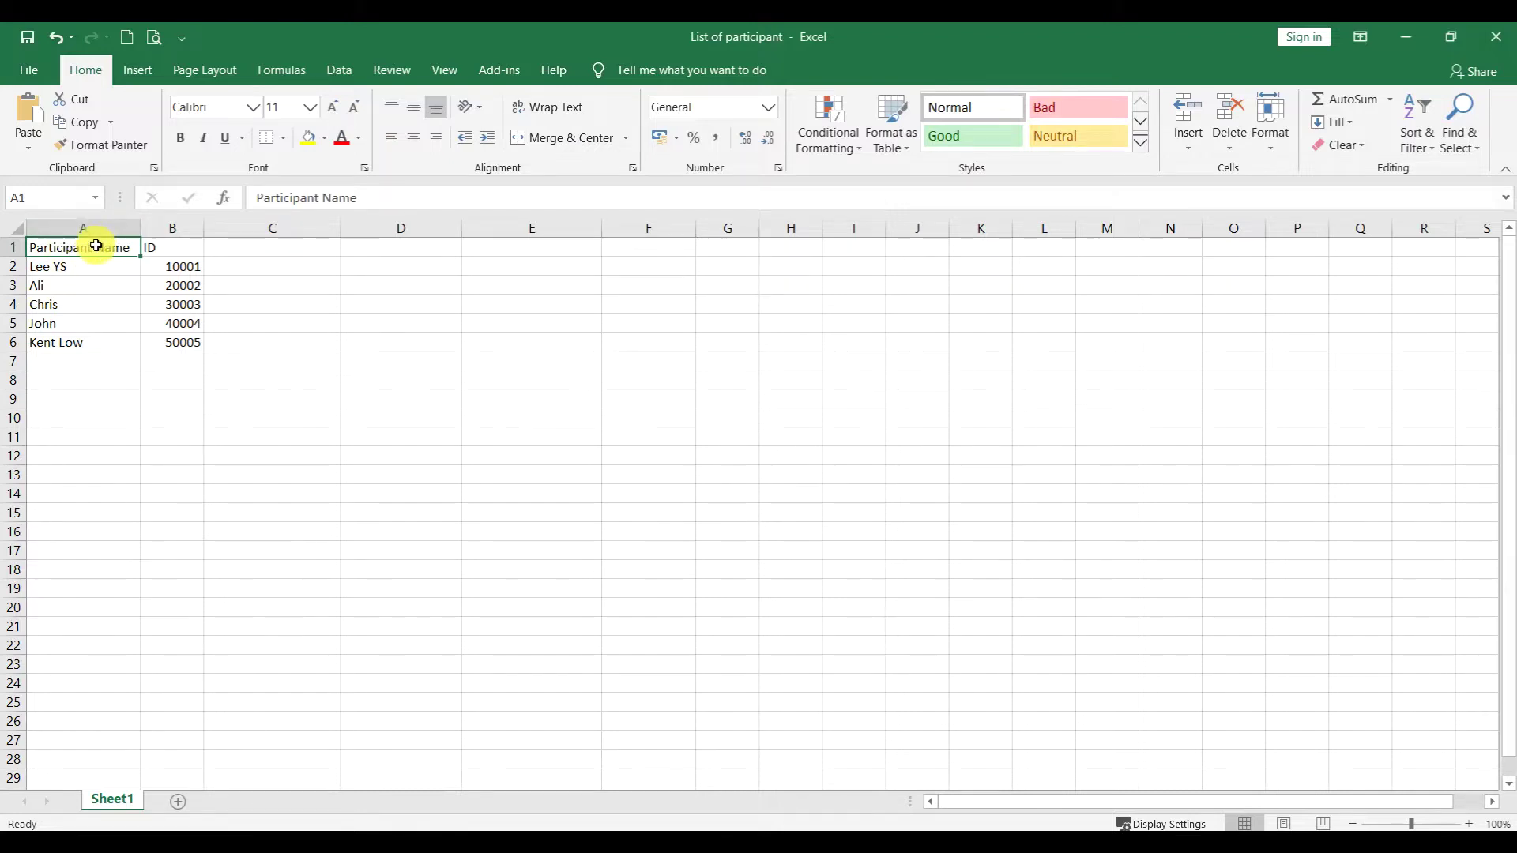
pyautogui.click(85, 267)
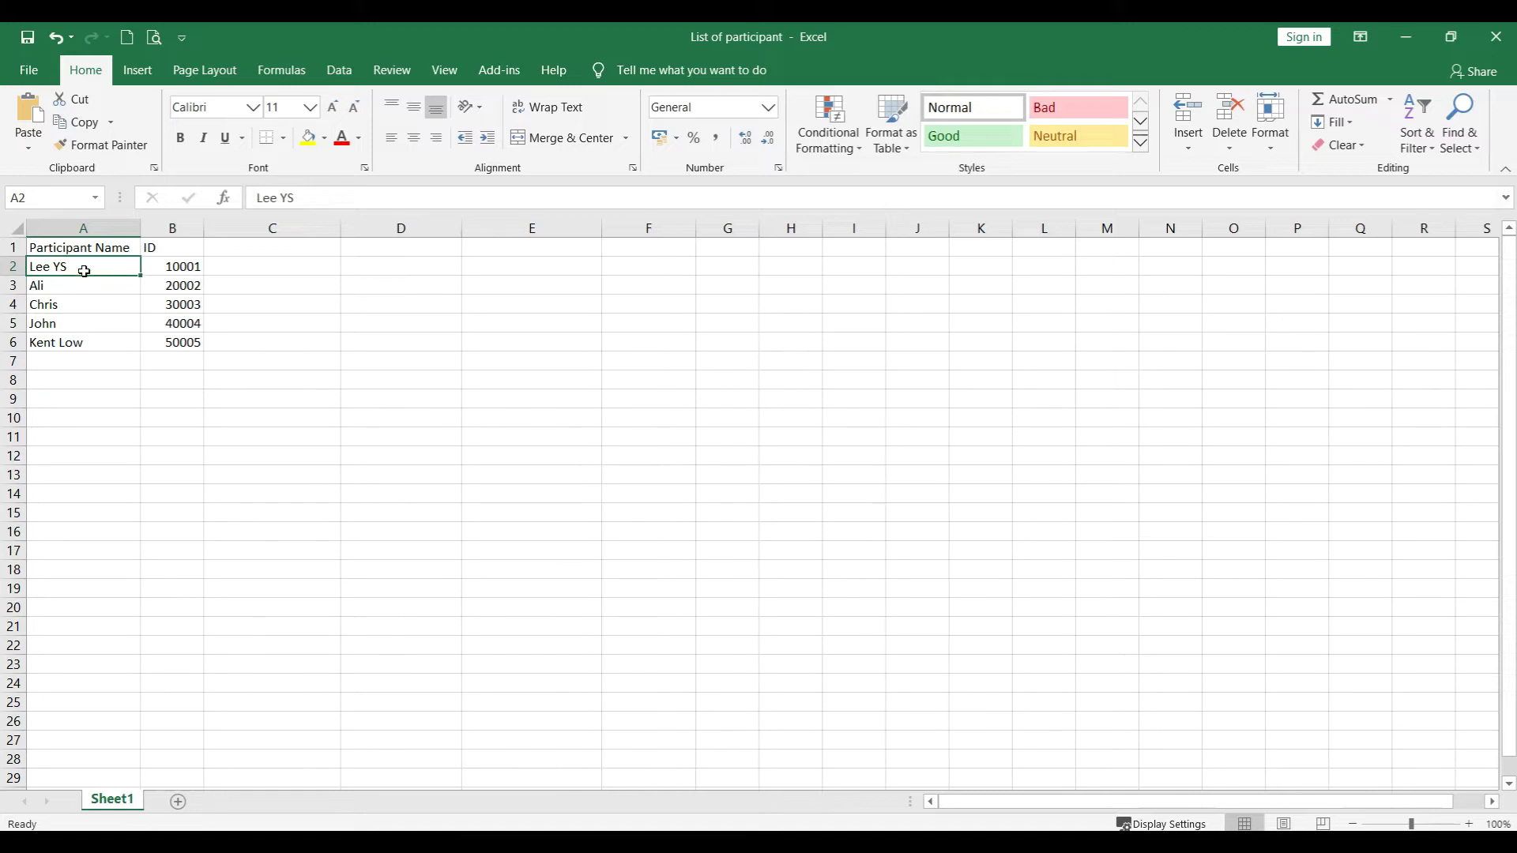
pyautogui.moveTo(84, 271); pyautogui.dragTo(87, 400)
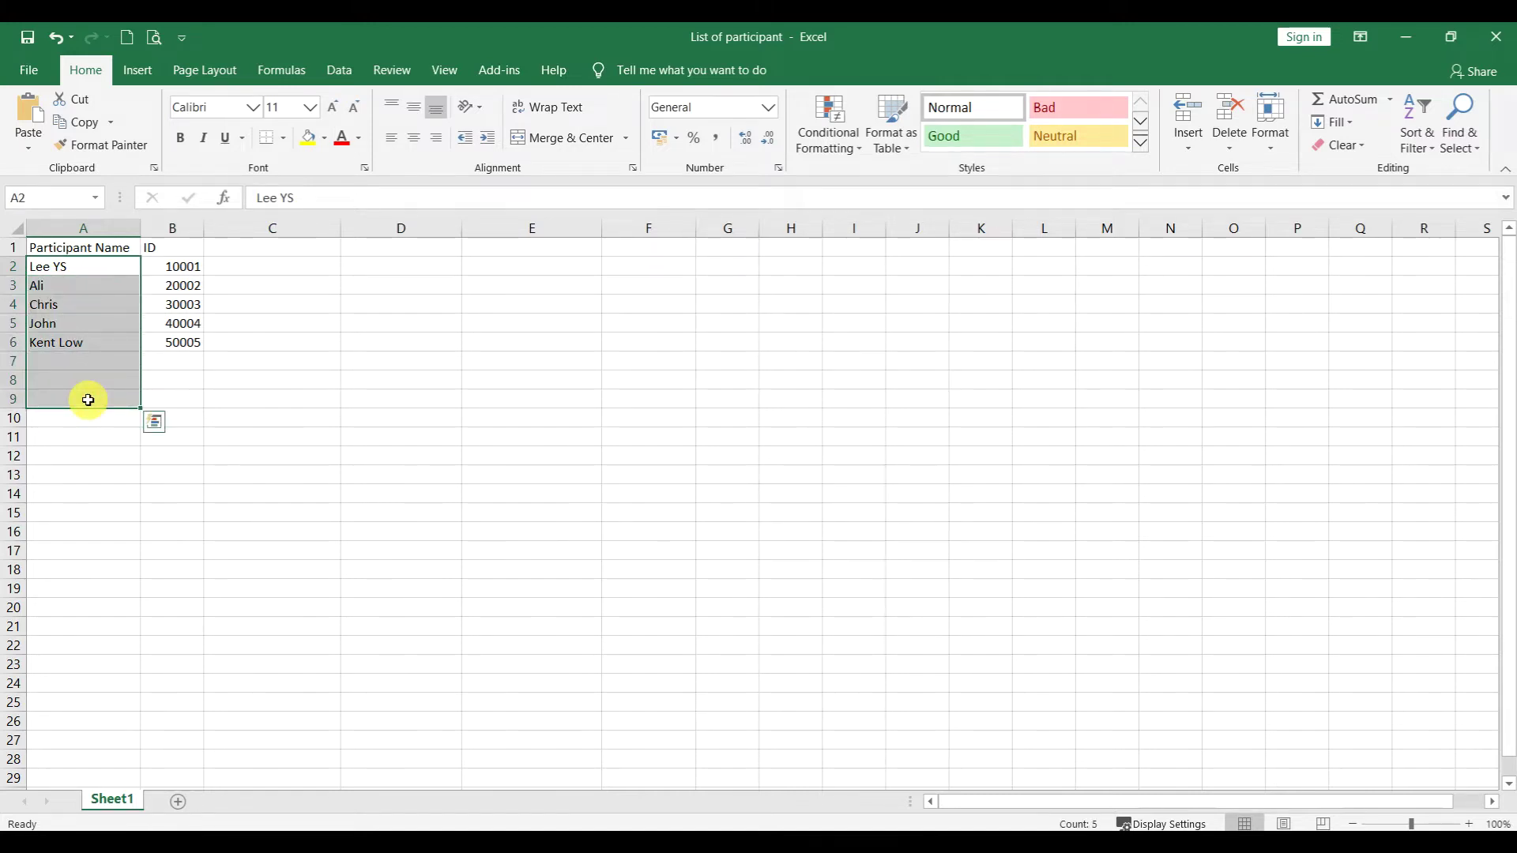
pyautogui.click(329, 335)
pyautogui.moveTo(82, 248); pyautogui.dragTo(89, 342)
pyautogui.click(564, 527)
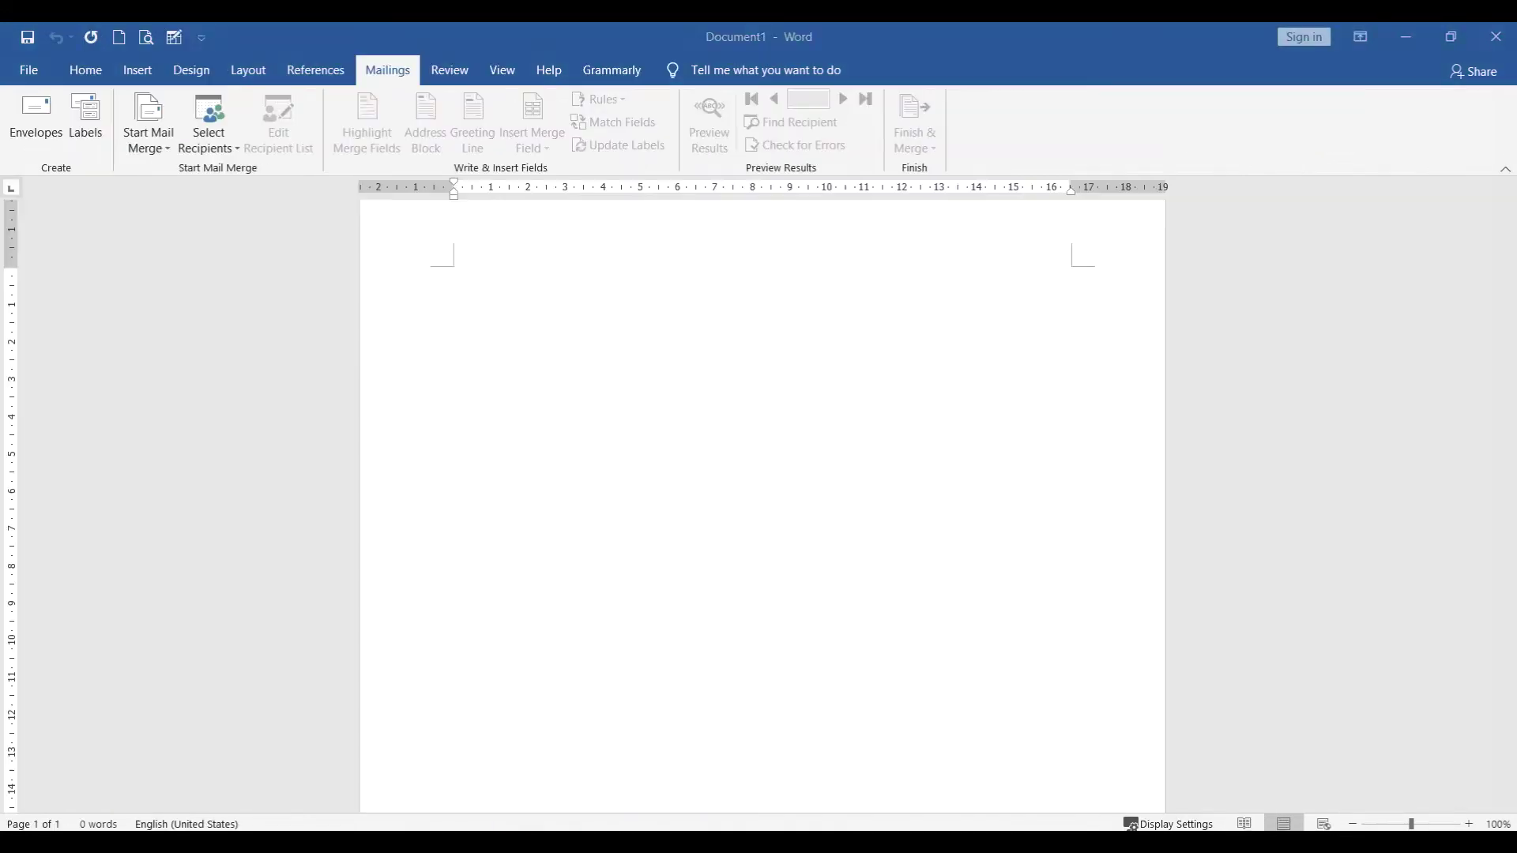
# Create a document from the blue Certificate of Participation template found by searching 'certificate'
pyautogui.click(35, 73)
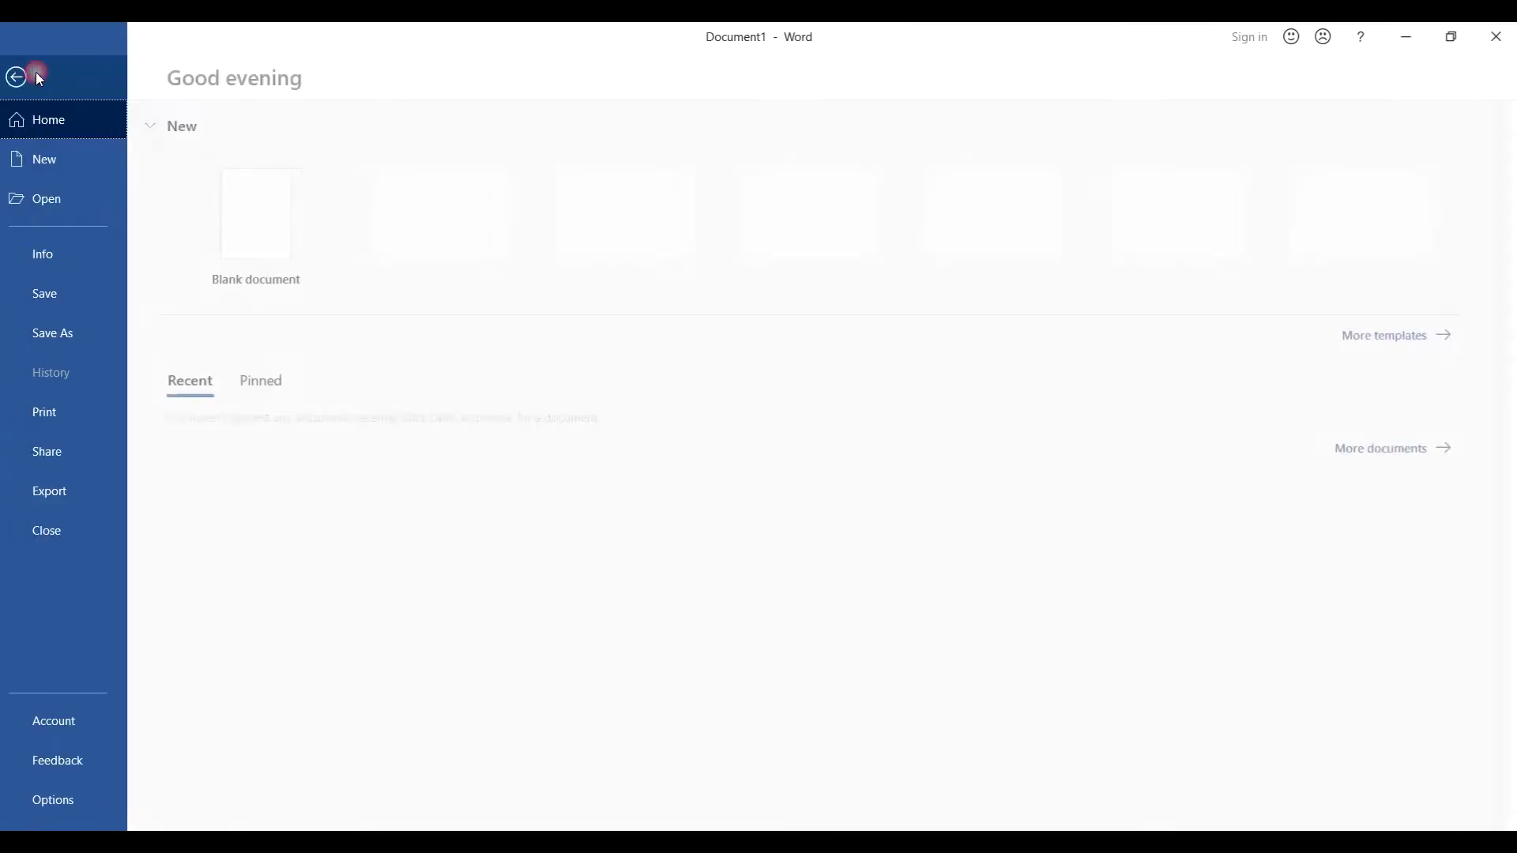
pyautogui.click(42, 160)
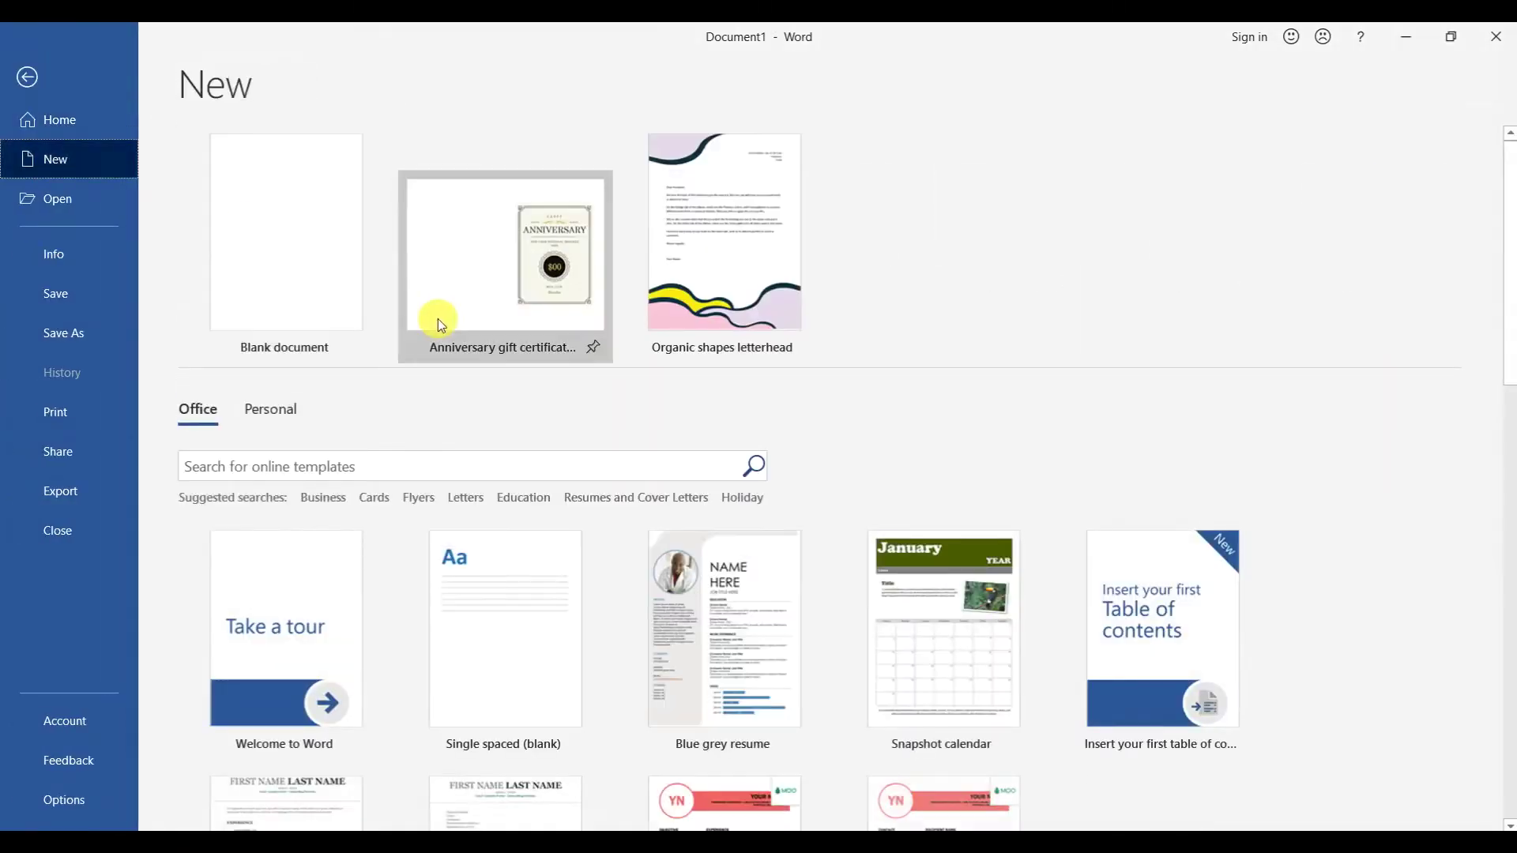
pyautogui.click(329, 468)
pyautogui.write('certificate')
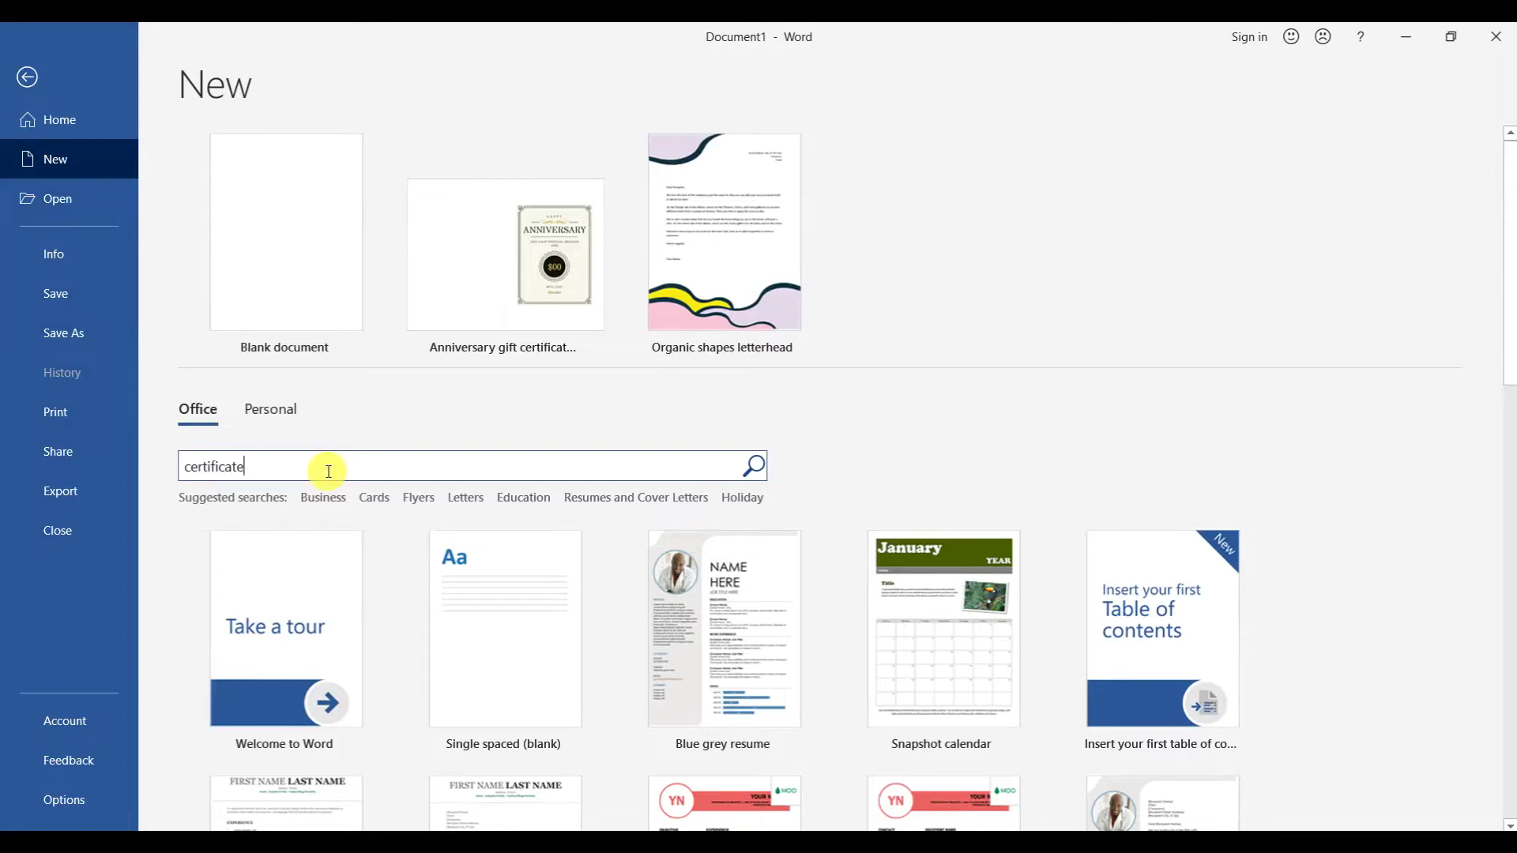
pyautogui.press('Return')
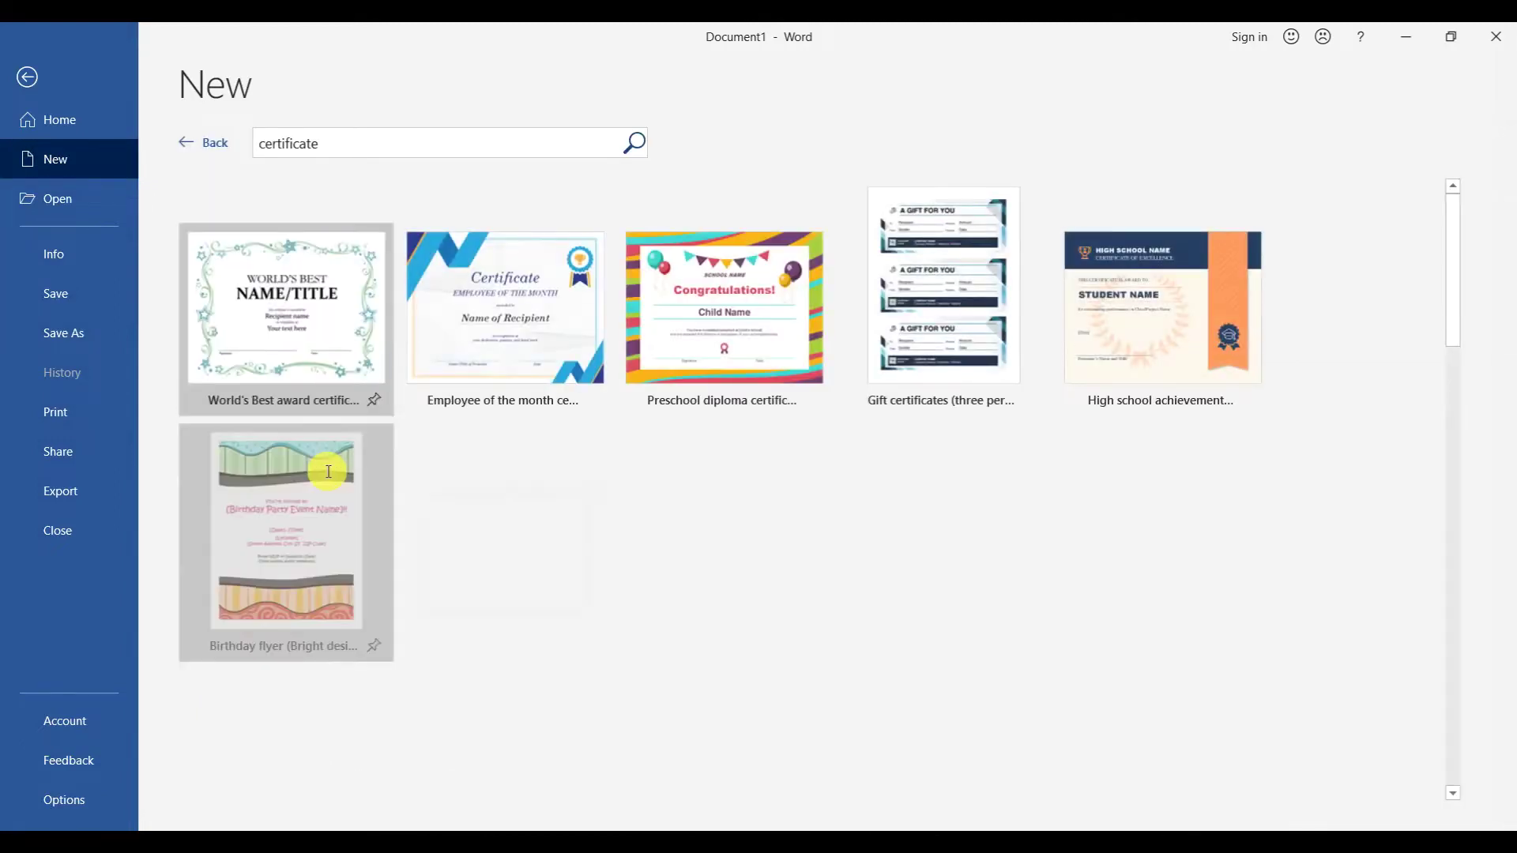
pyautogui.scroll(-2, 372, 416)
pyautogui.doubleClick(298, 666)
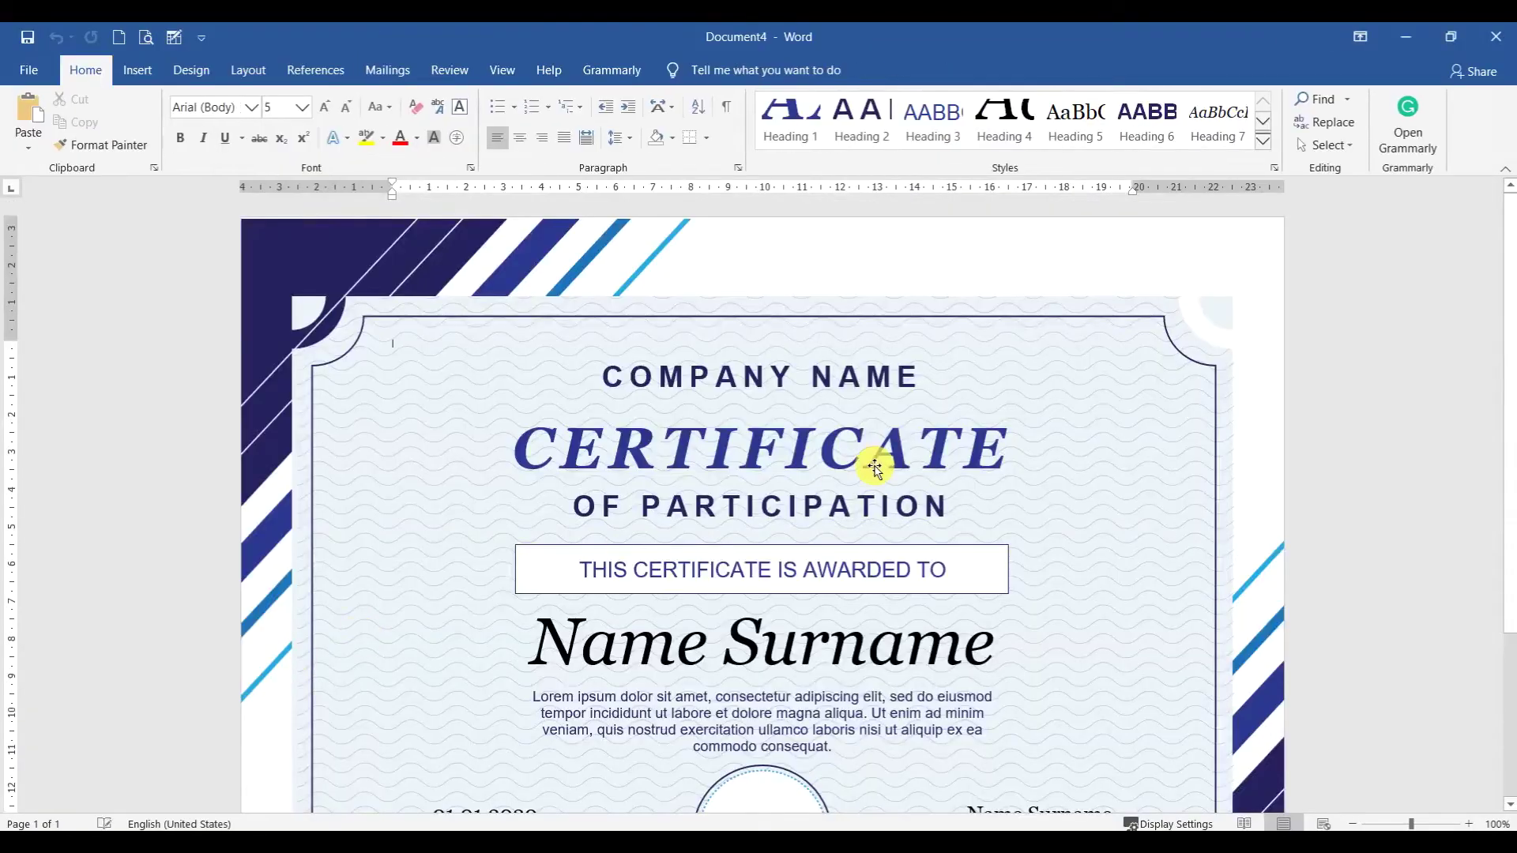
# Select the 'Name Surname' placeholder on the certificate
pyautogui.doubleClick(719, 470)
pyautogui.scroll(-4, 719, 469)
pyautogui.click(616, 514)
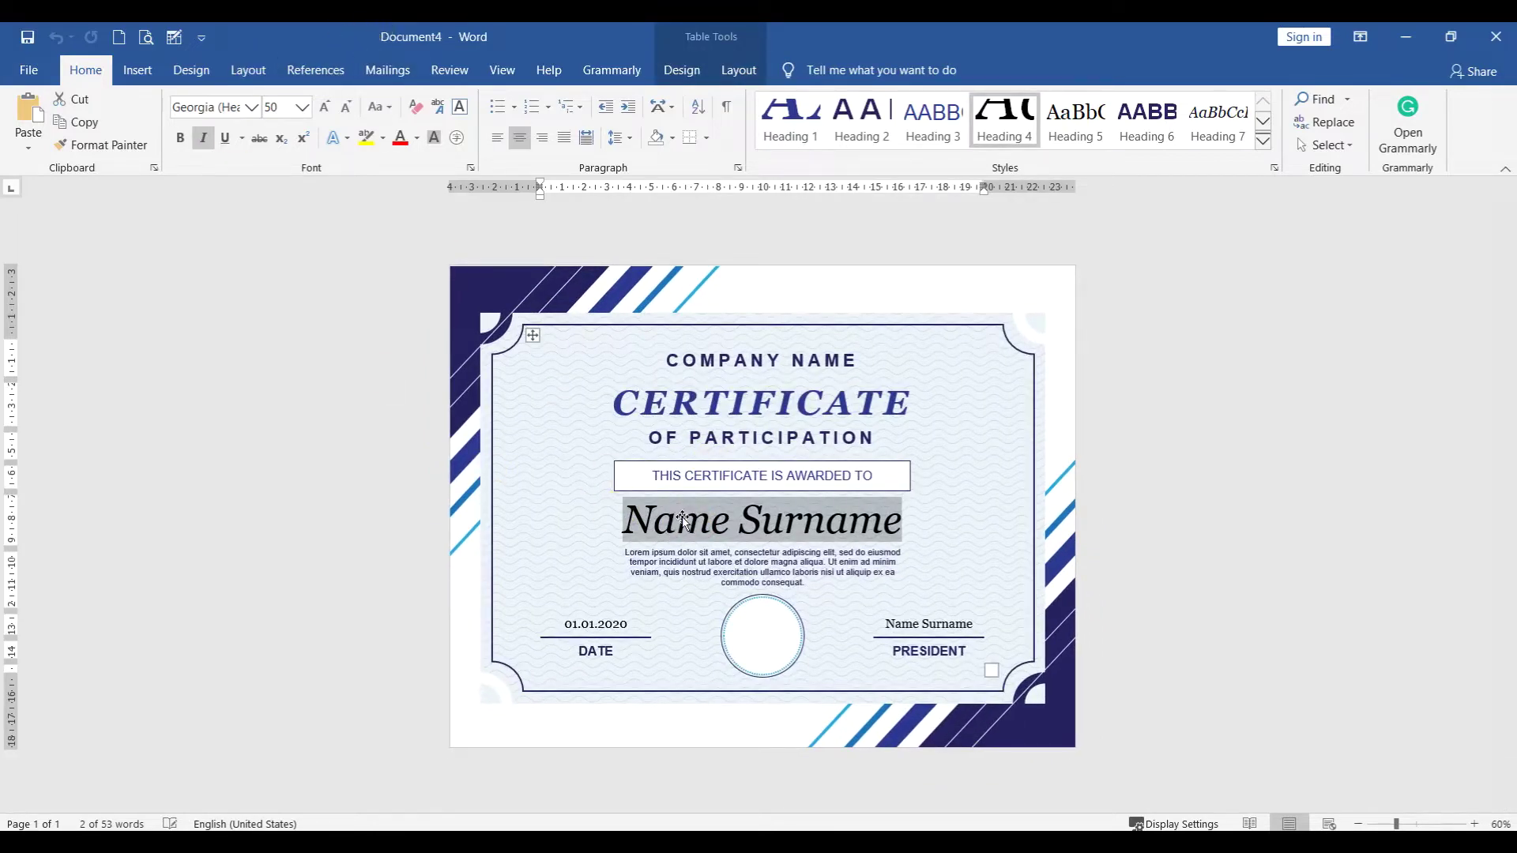
pyautogui.click(621, 518)
# Start a mail merge with the certificate as a Normal Word Document
pyautogui.click(437, 37)
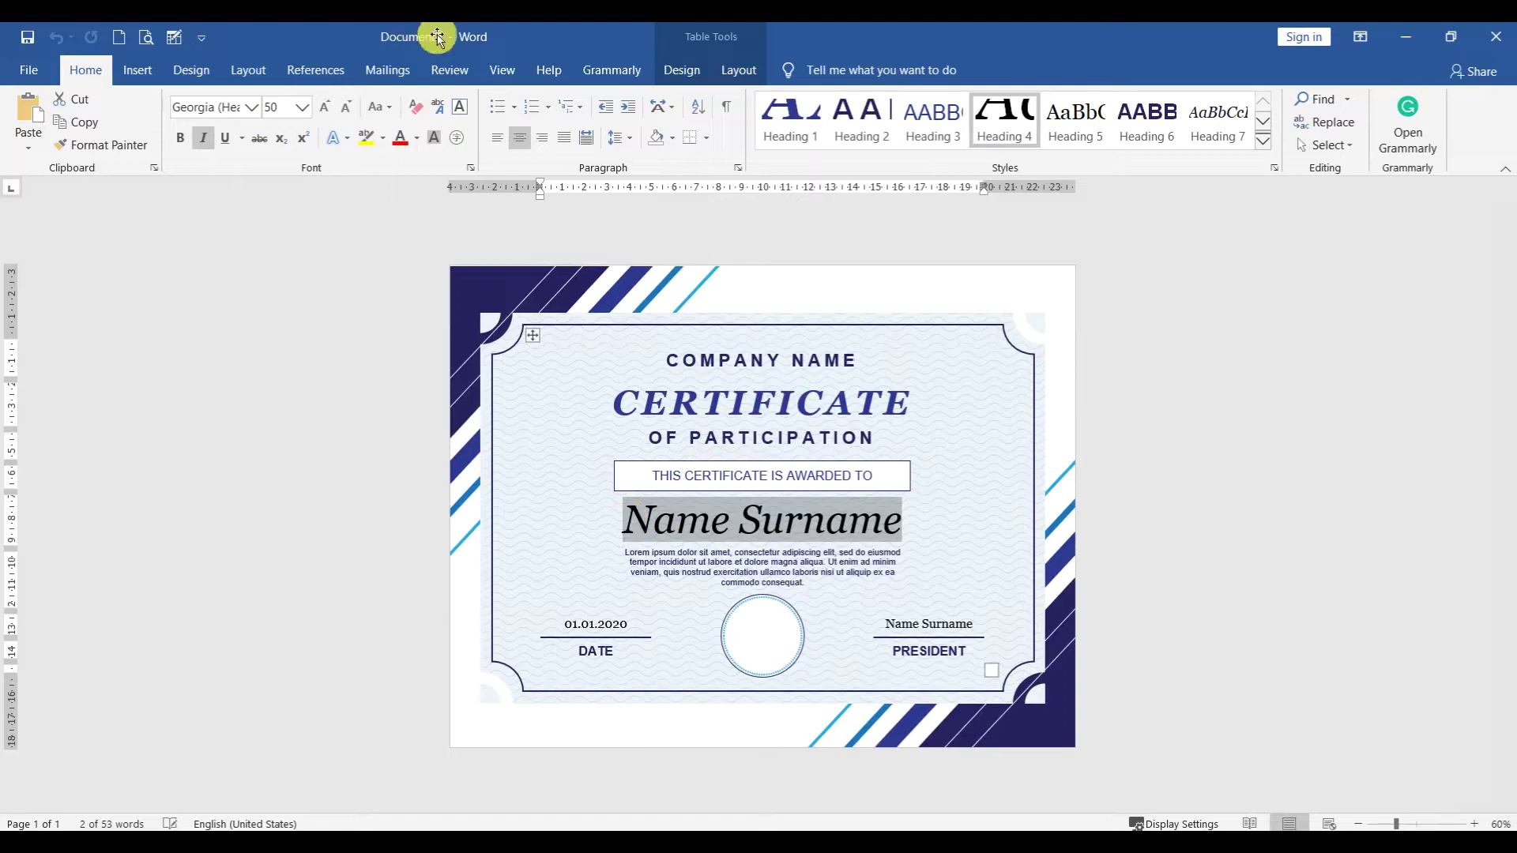
pyautogui.click(391, 72)
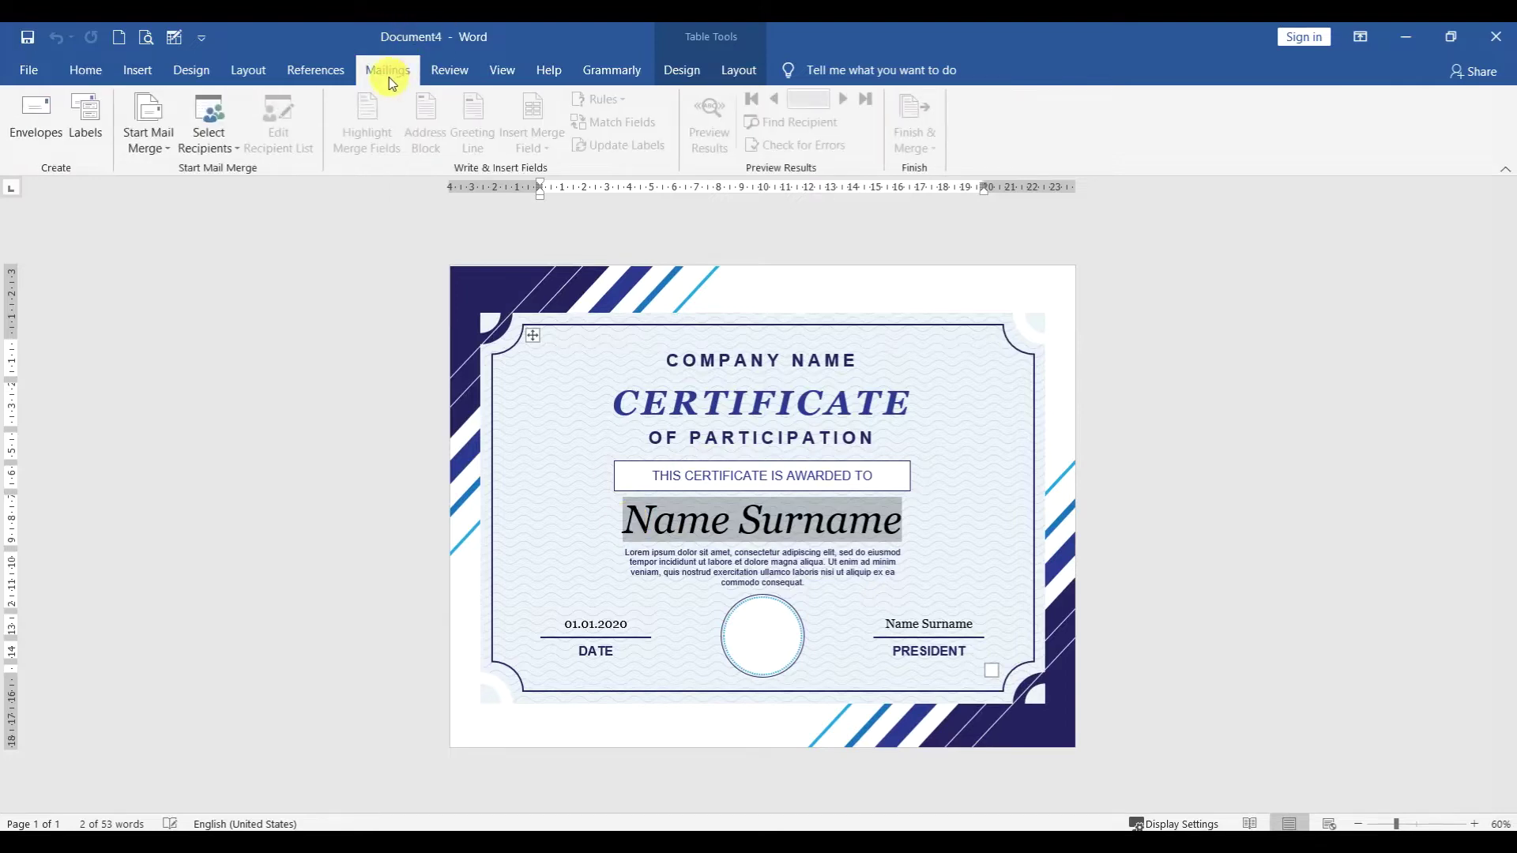
pyautogui.click(172, 138)
pyautogui.click(172, 138)
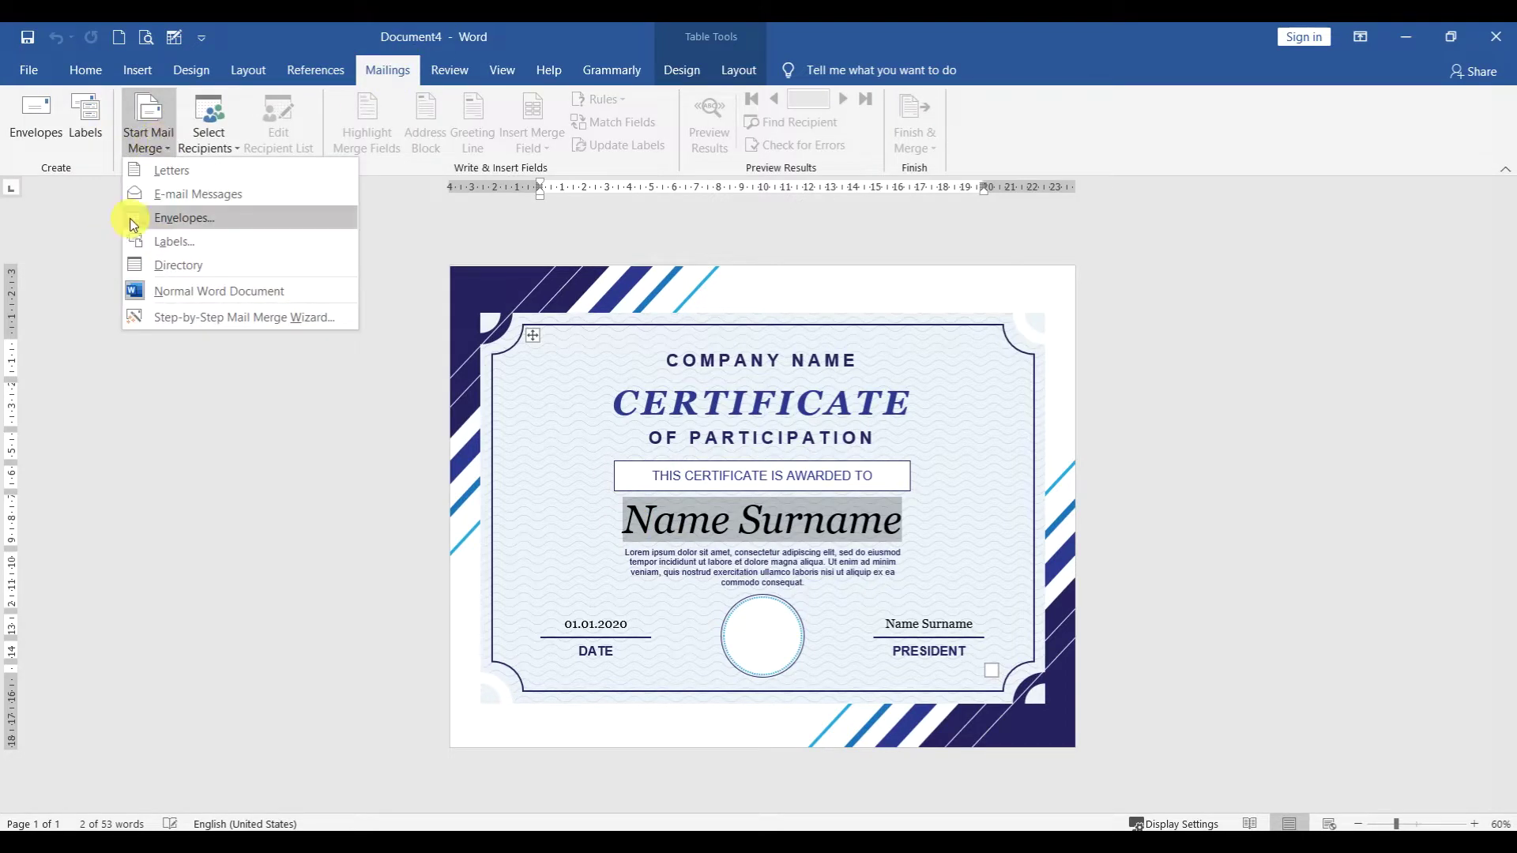
pyautogui.click(188, 294)
# Choose Use an Existing List as the recipient source, discarding an accidental new list
pyautogui.click(212, 134)
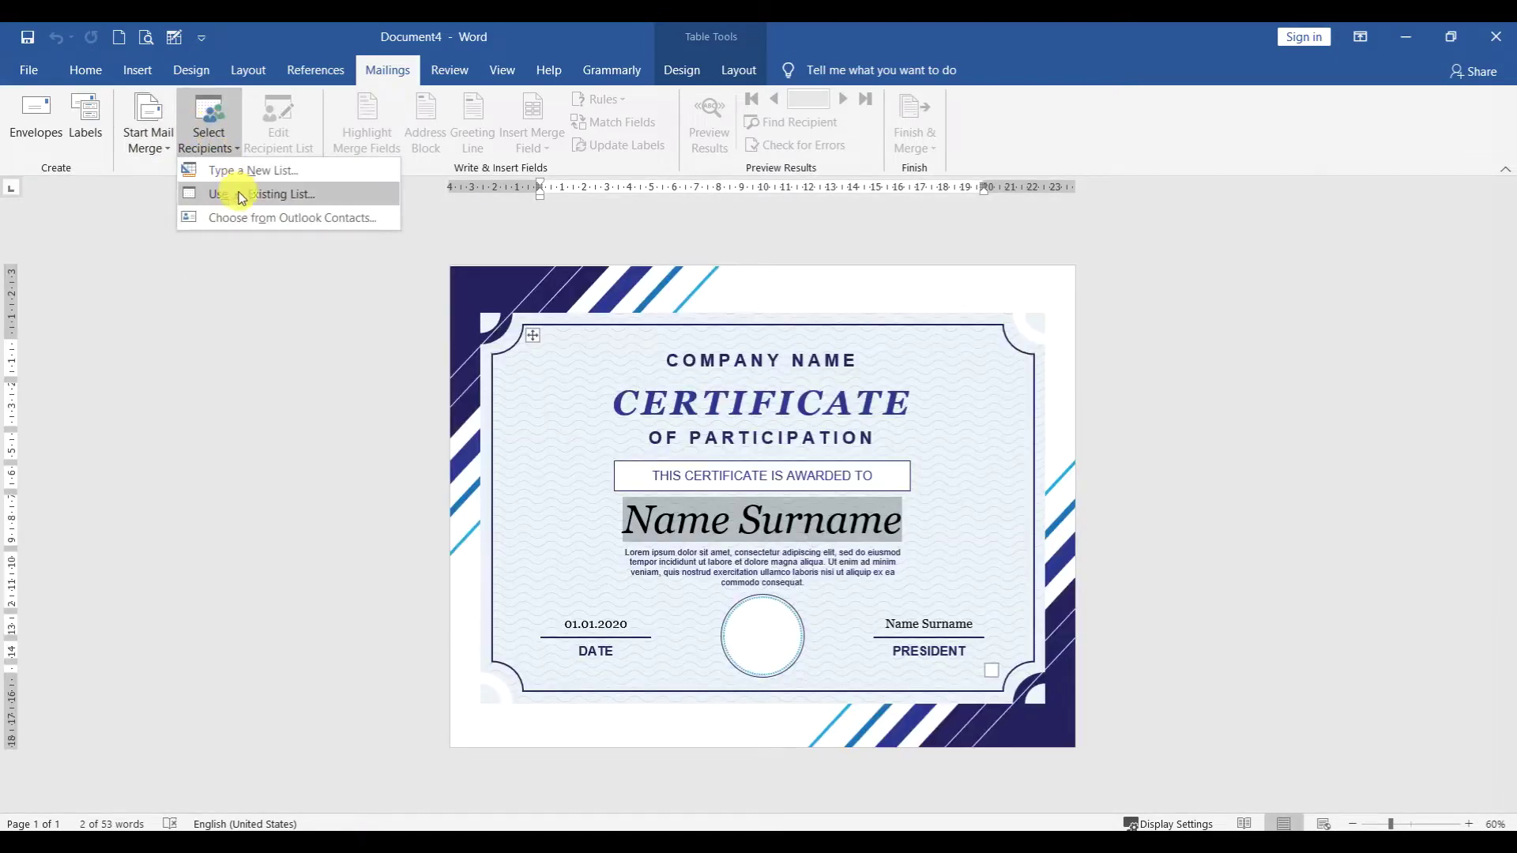
pyautogui.click(237, 170)
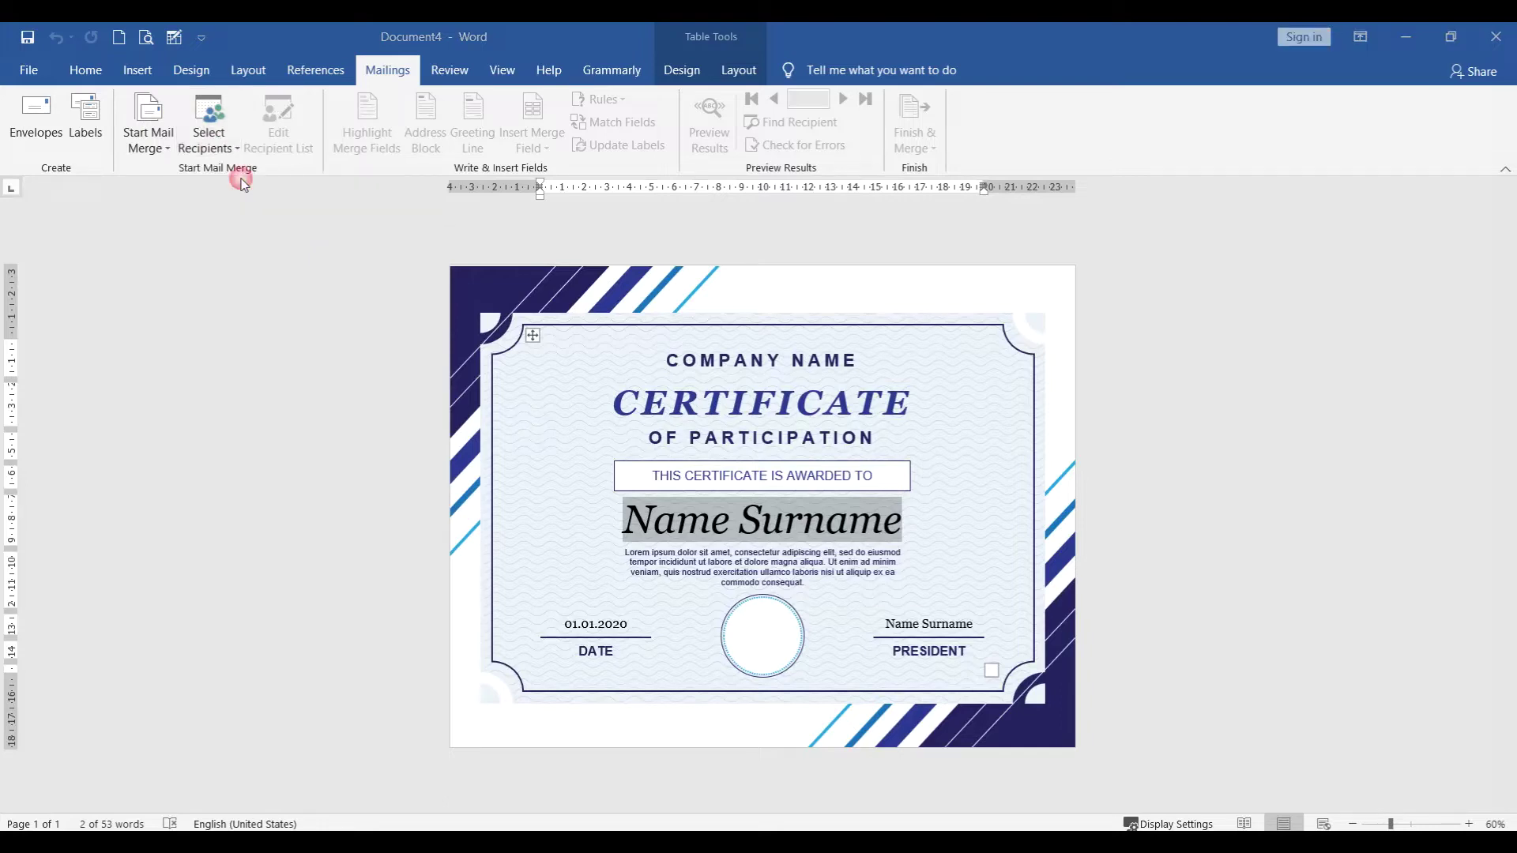
pyautogui.click(1054, 245)
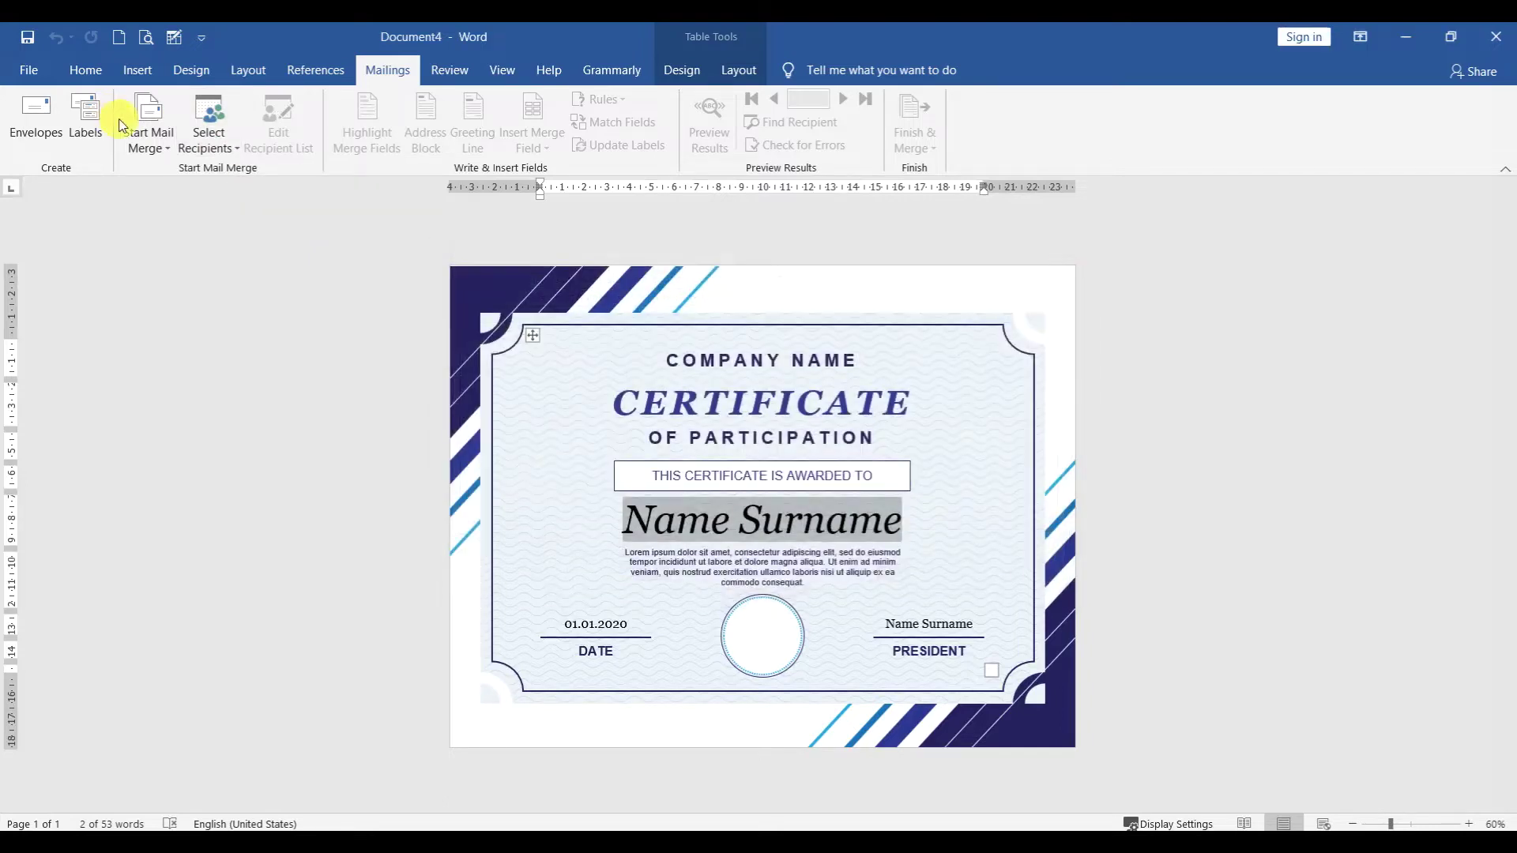
pyautogui.click(199, 142)
pyautogui.click(255, 193)
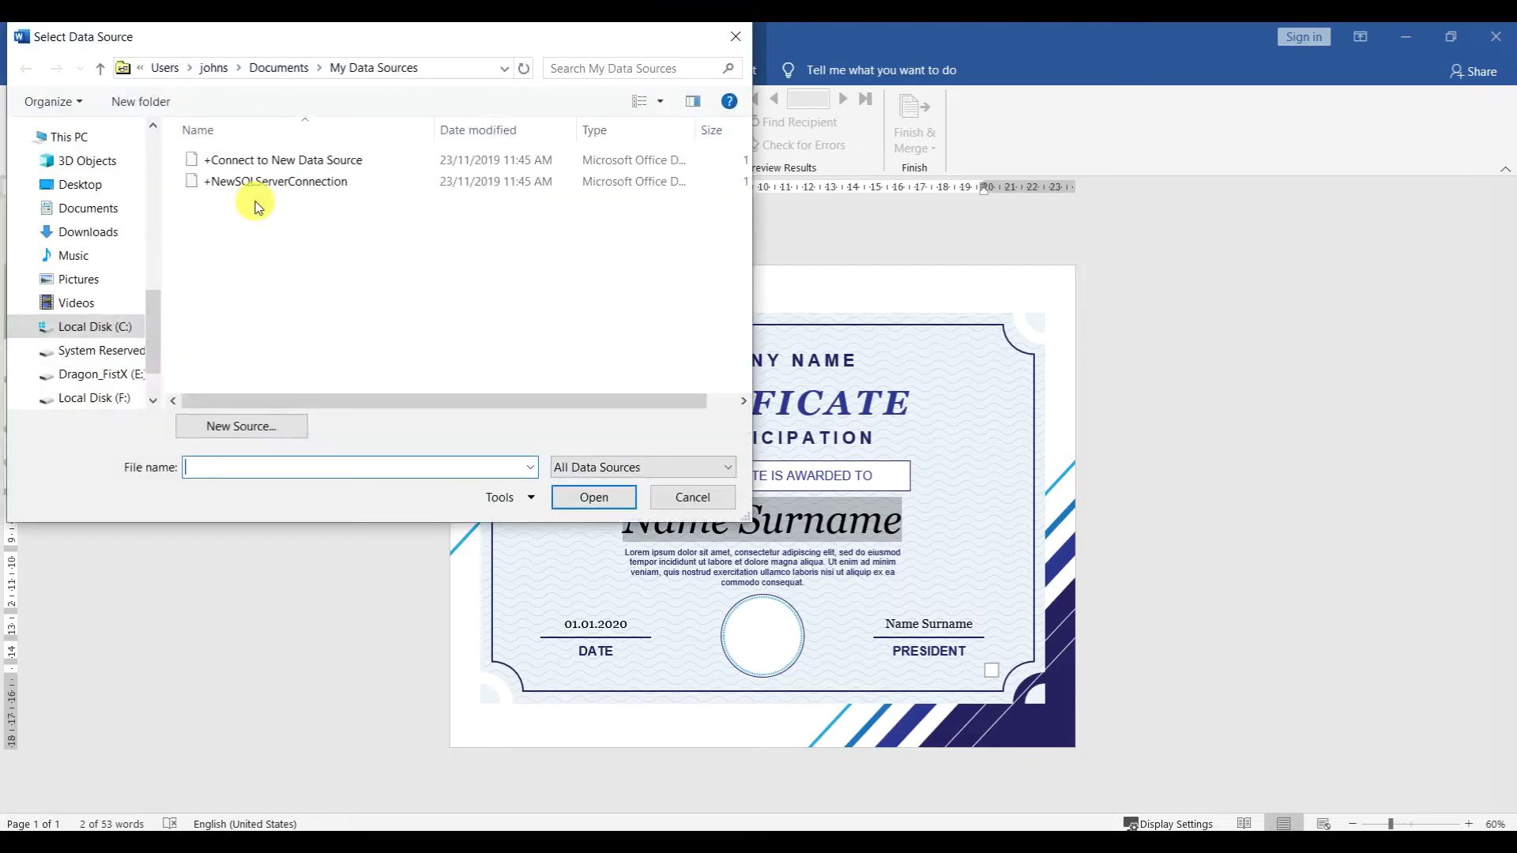
# Attach Sheet1$ of the Desktop 'List of participant' workbook, first row as headers, as recipients
pyautogui.click(79, 184)
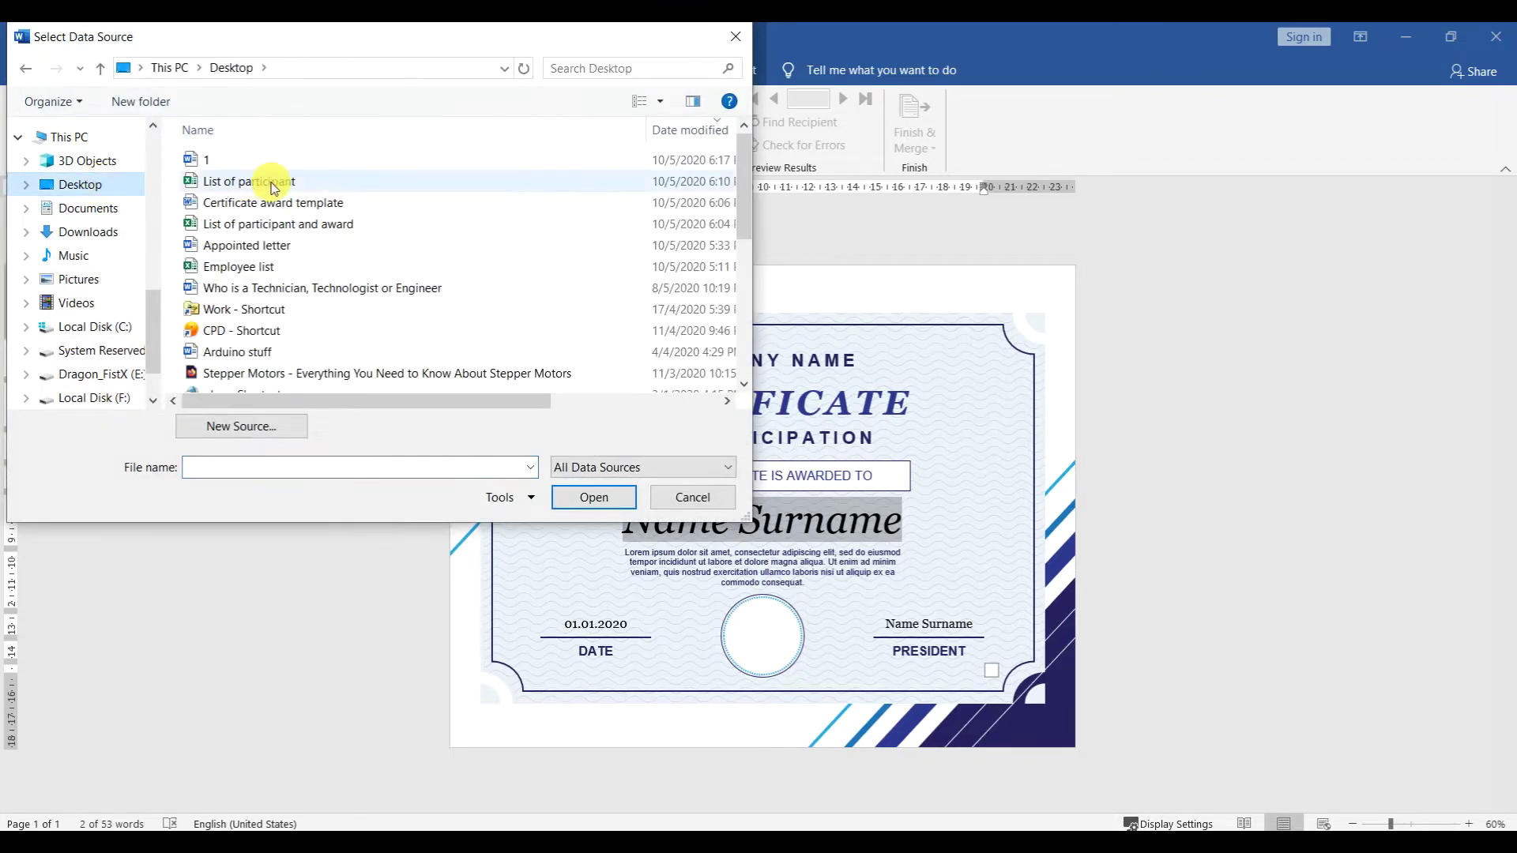
pyautogui.click(271, 184)
pyautogui.doubleClick(271, 184)
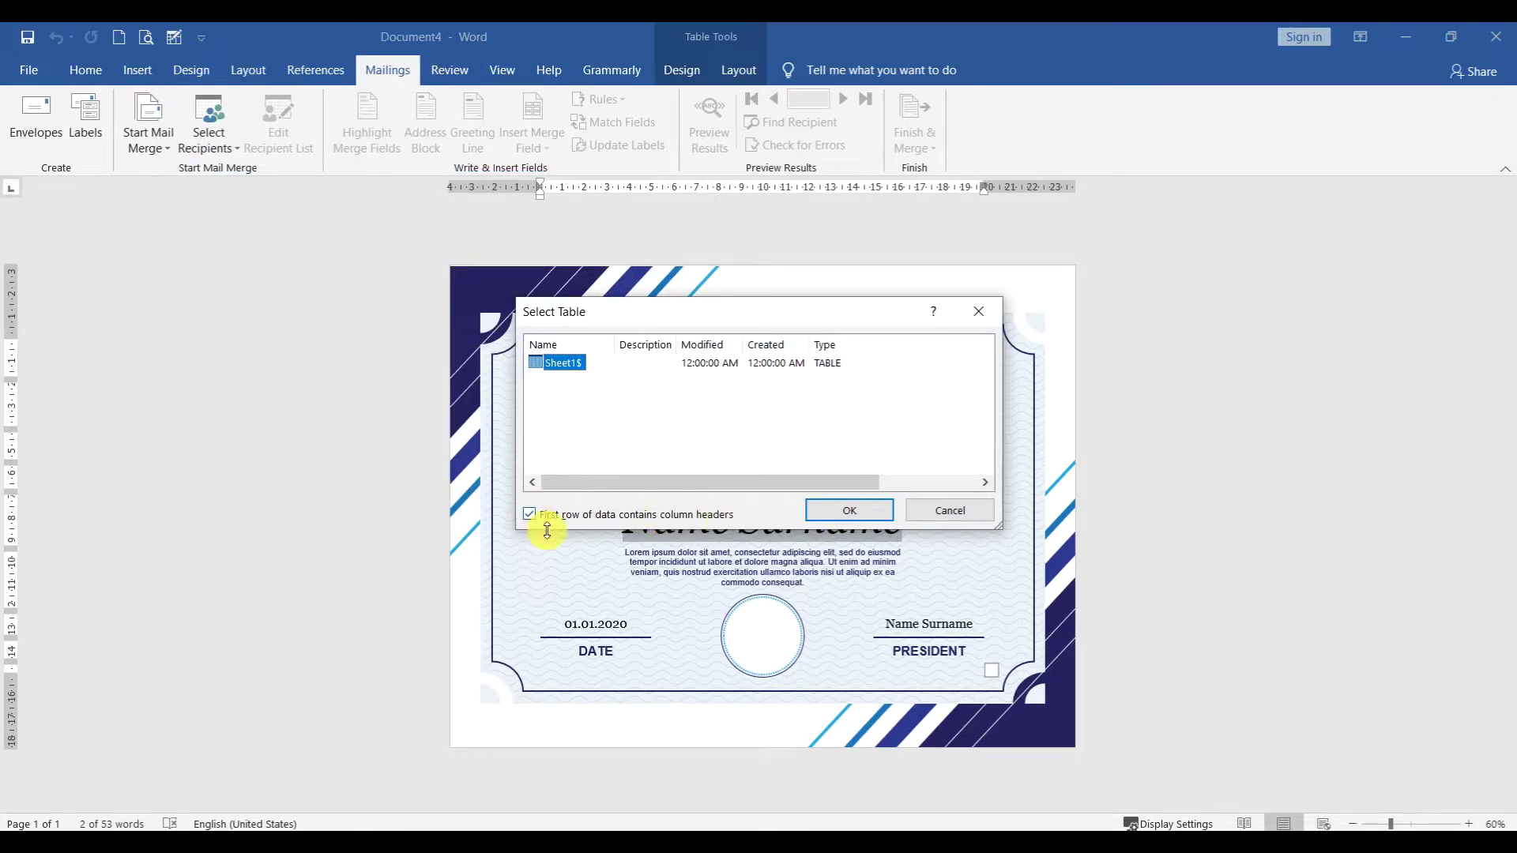
pyautogui.click(830, 510)
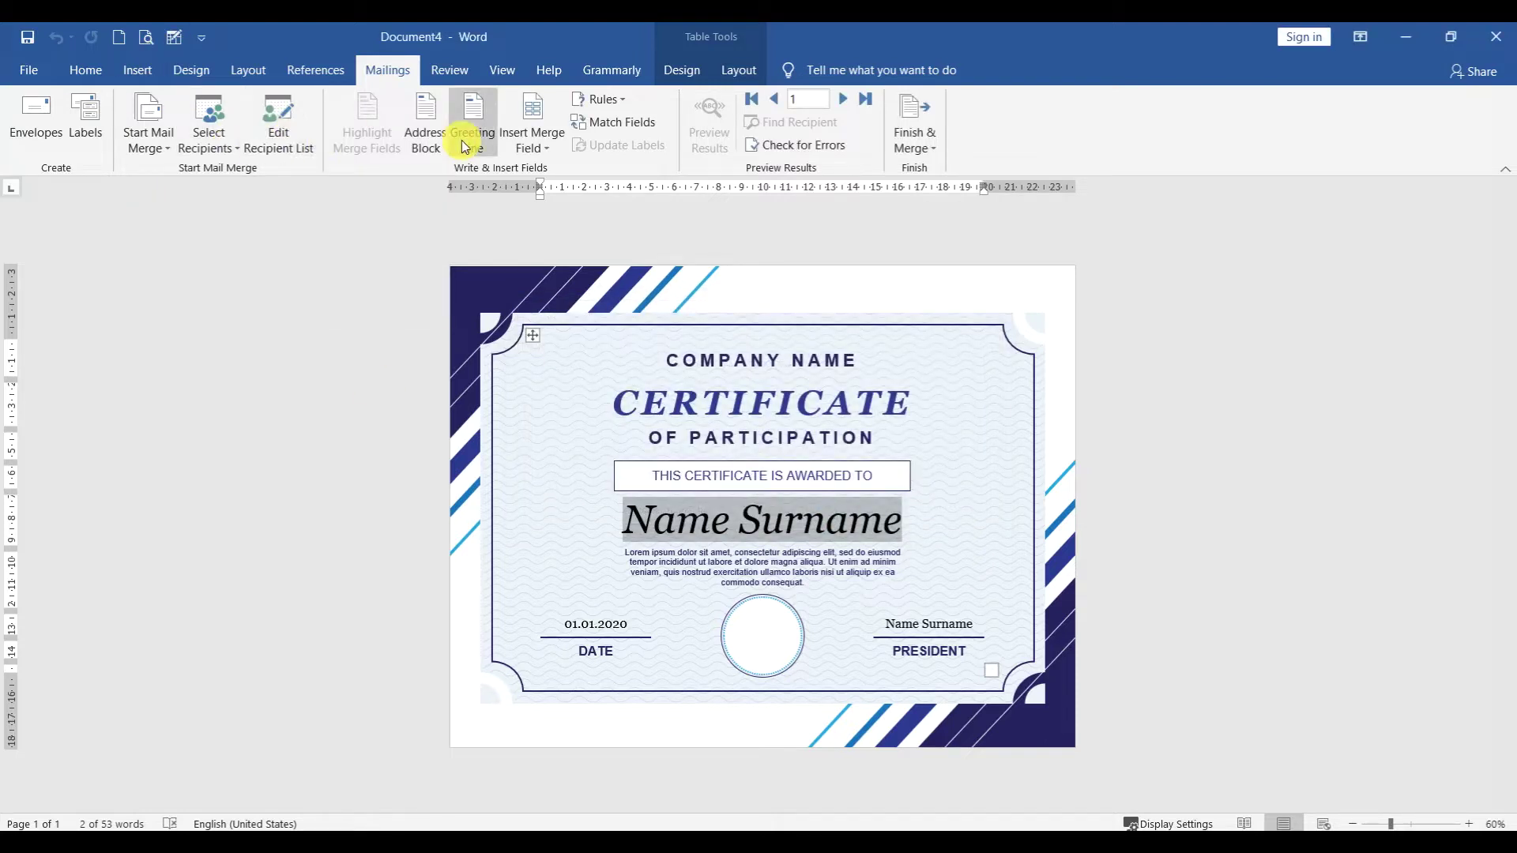
pyautogui.click(272, 138)
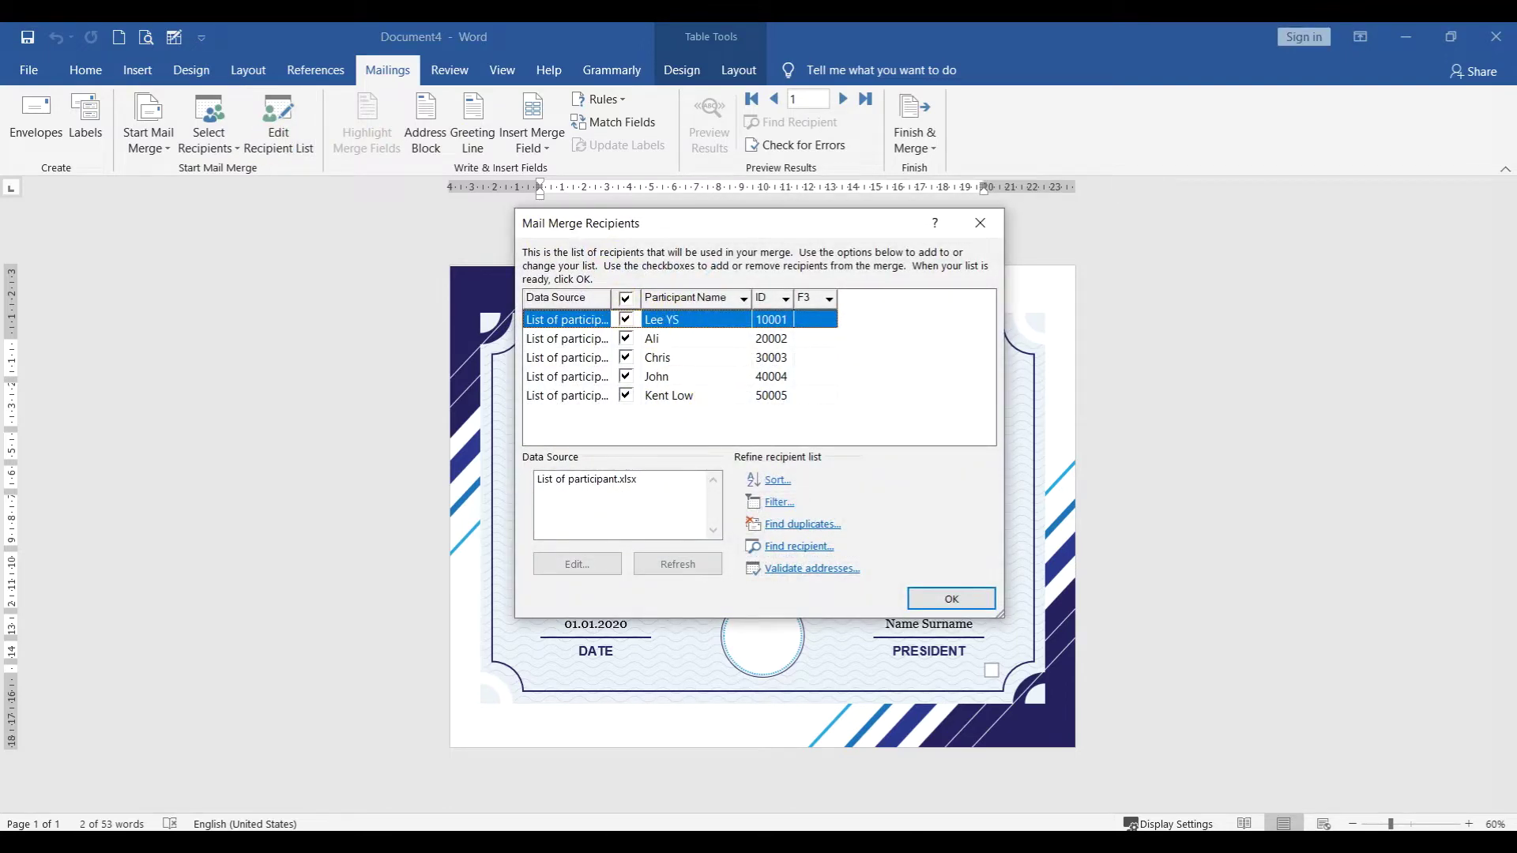
pyautogui.click(883, 828)
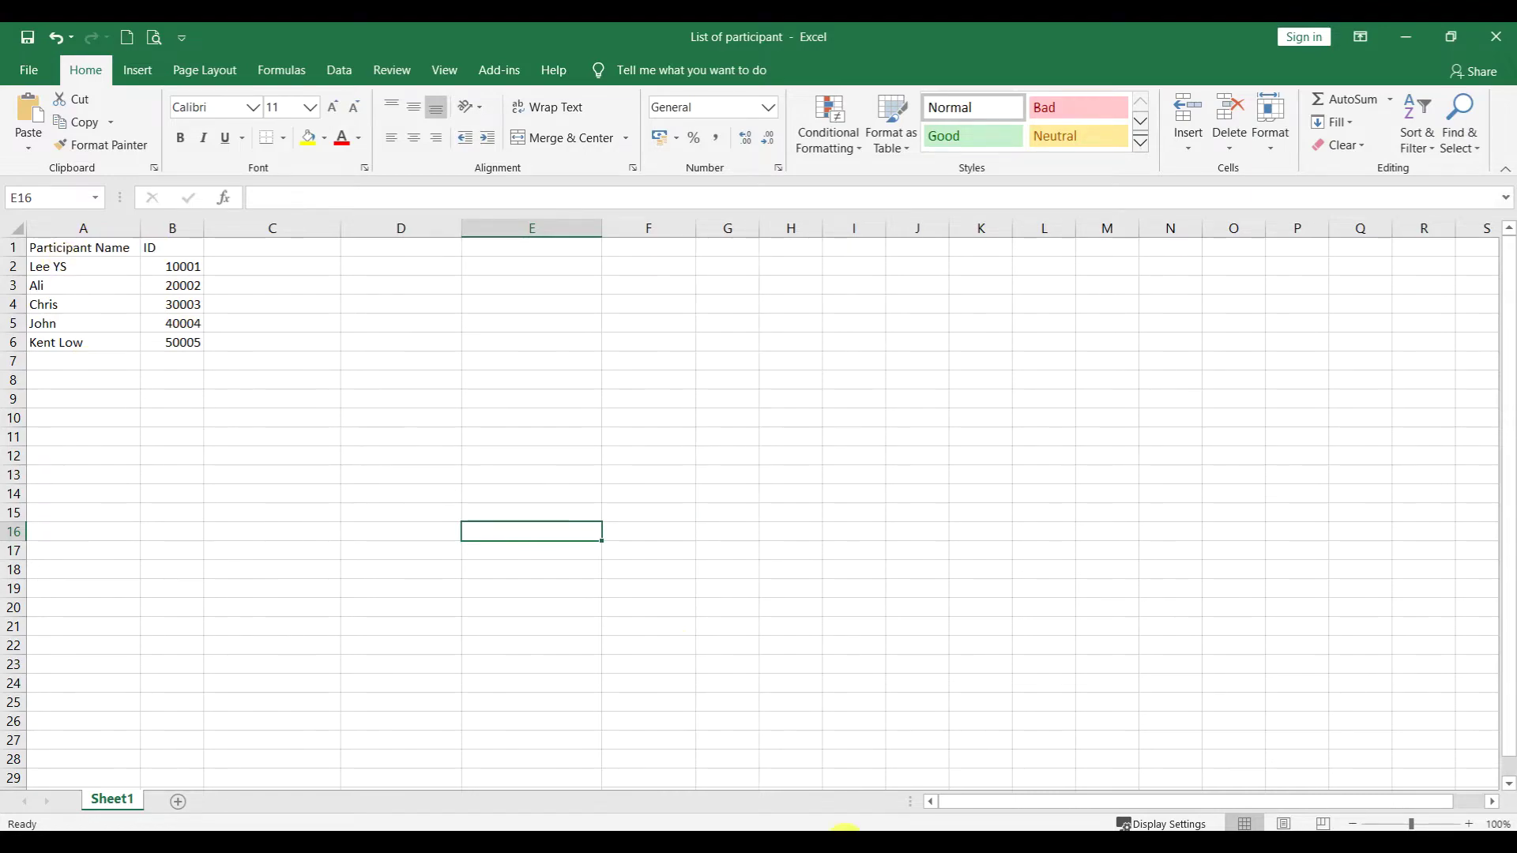
pyautogui.click(830, 829)
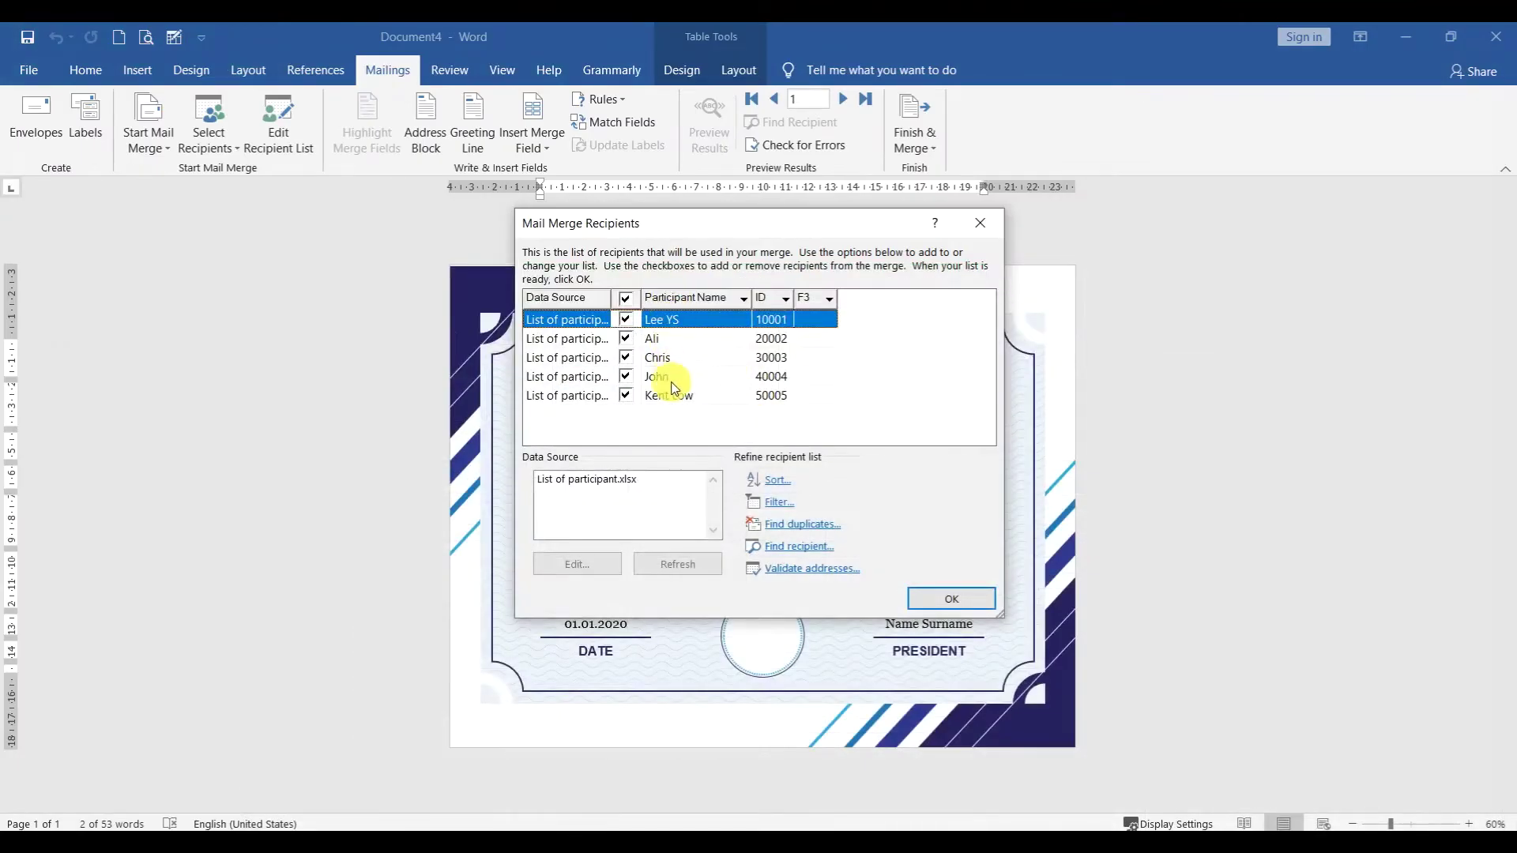
pyautogui.click(952, 600)
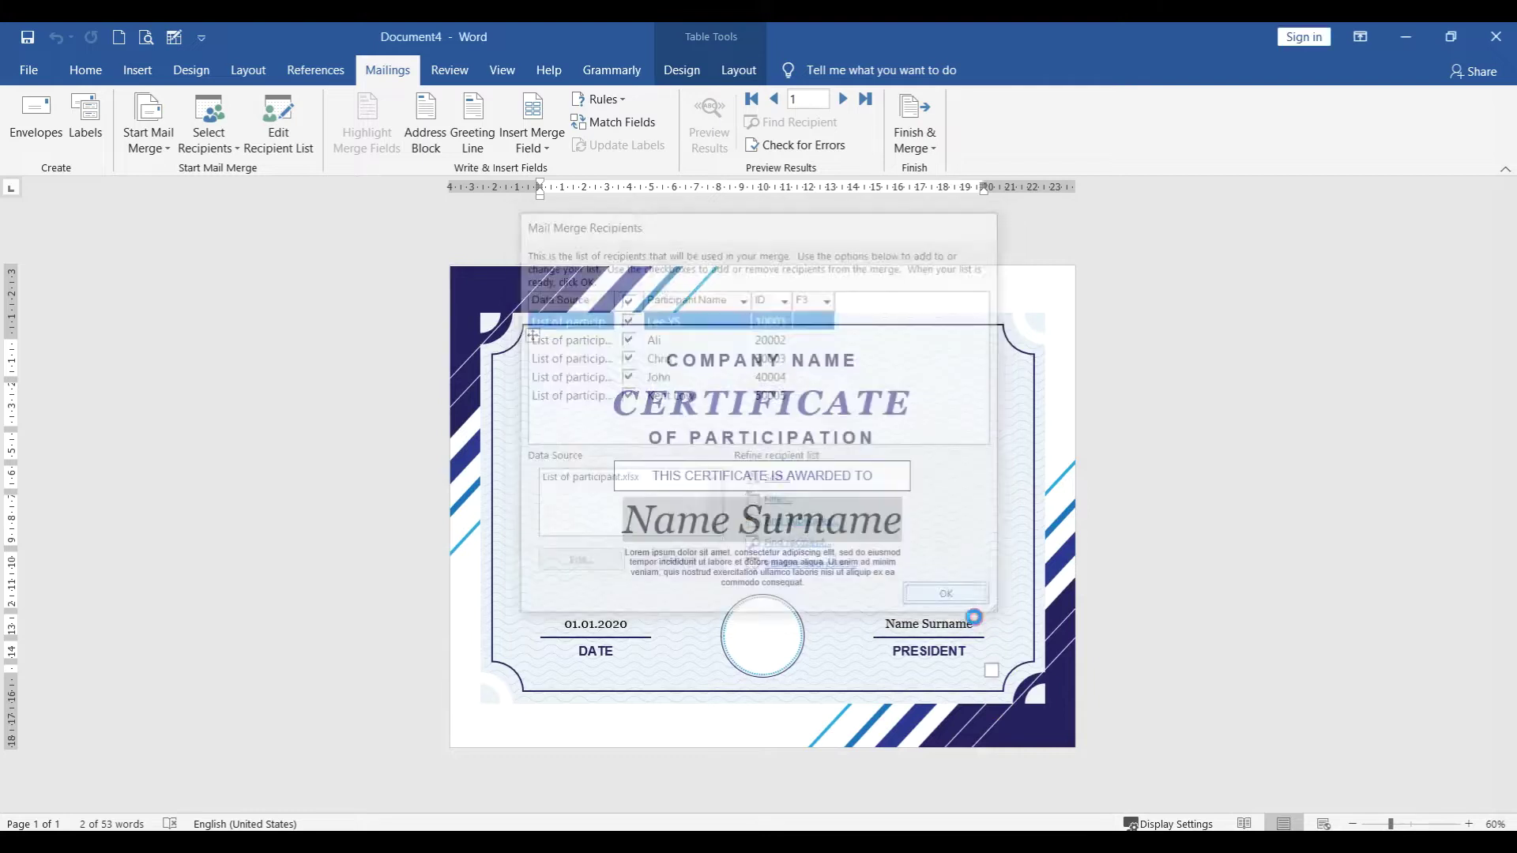
pyautogui.click(532, 148)
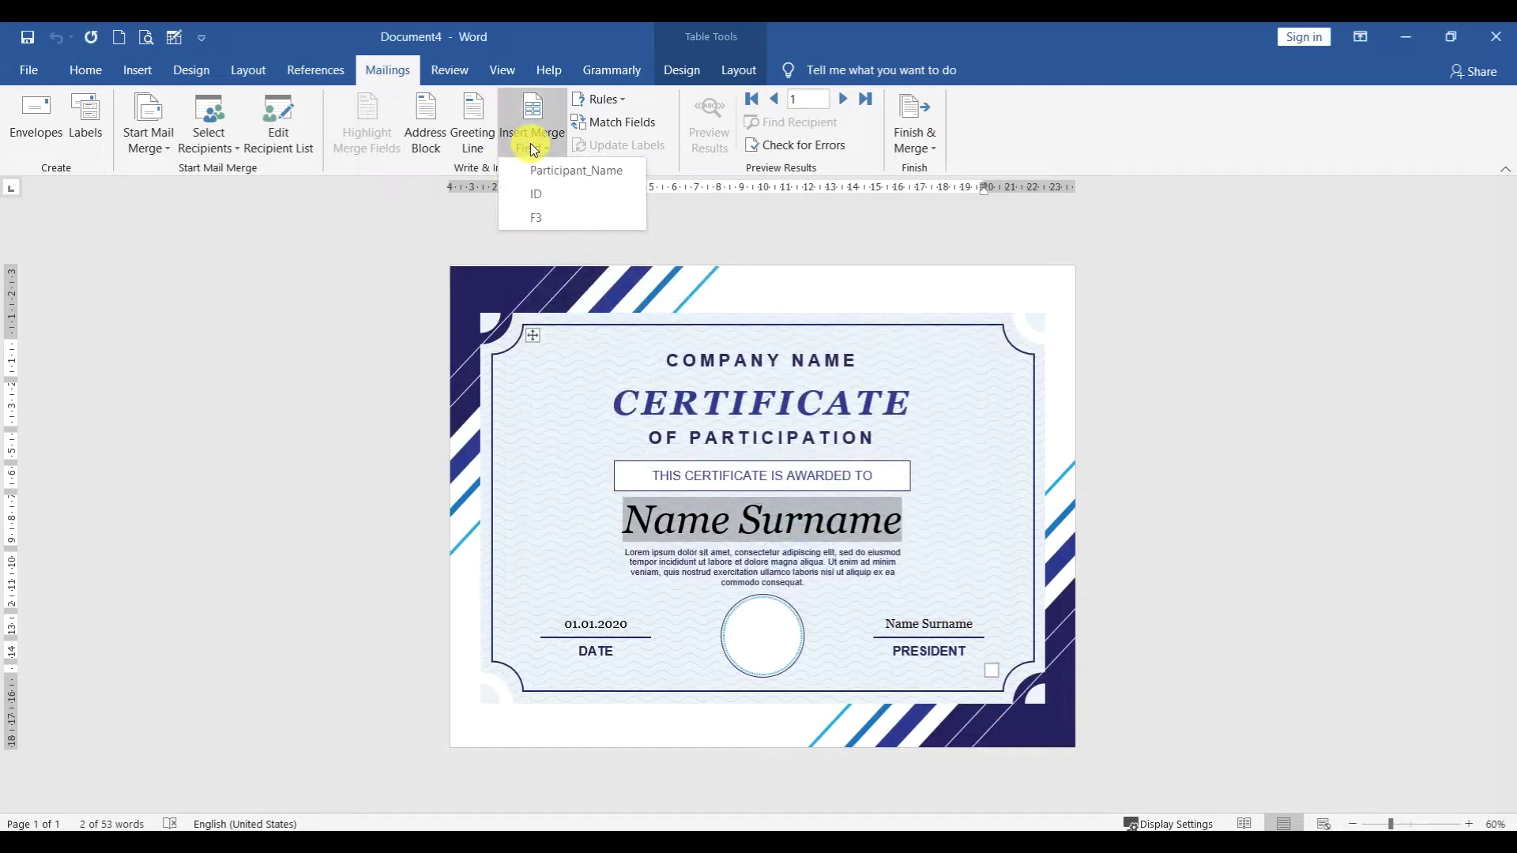
# Replace 'Name Surname' with the «Participant_Name» merge field, matching the Excel column heading
pyautogui.moveTo(641, 521); pyautogui.dragTo(878, 527)
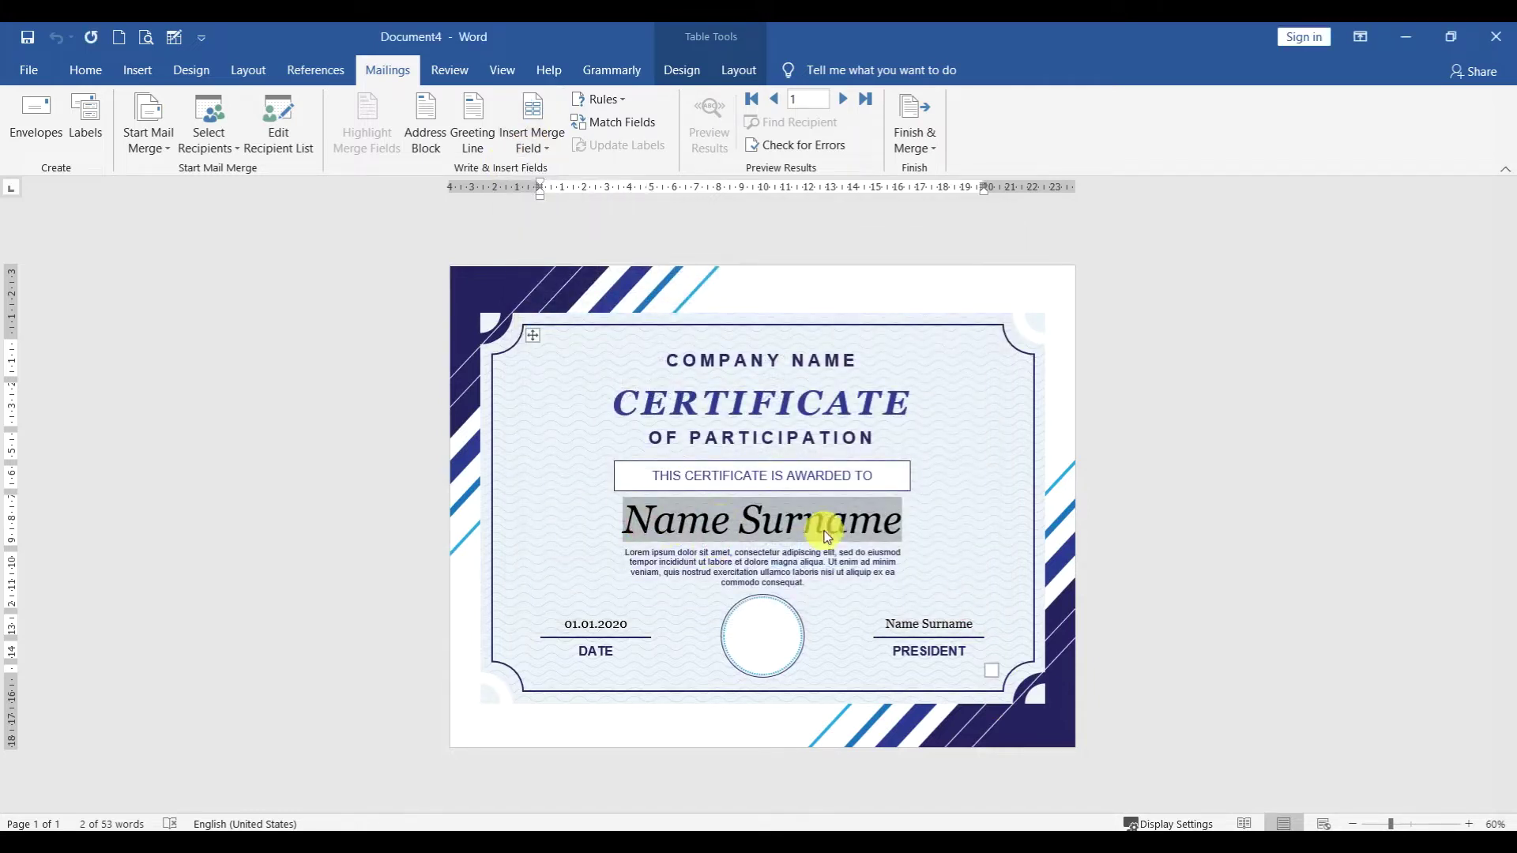
pyautogui.click(543, 145)
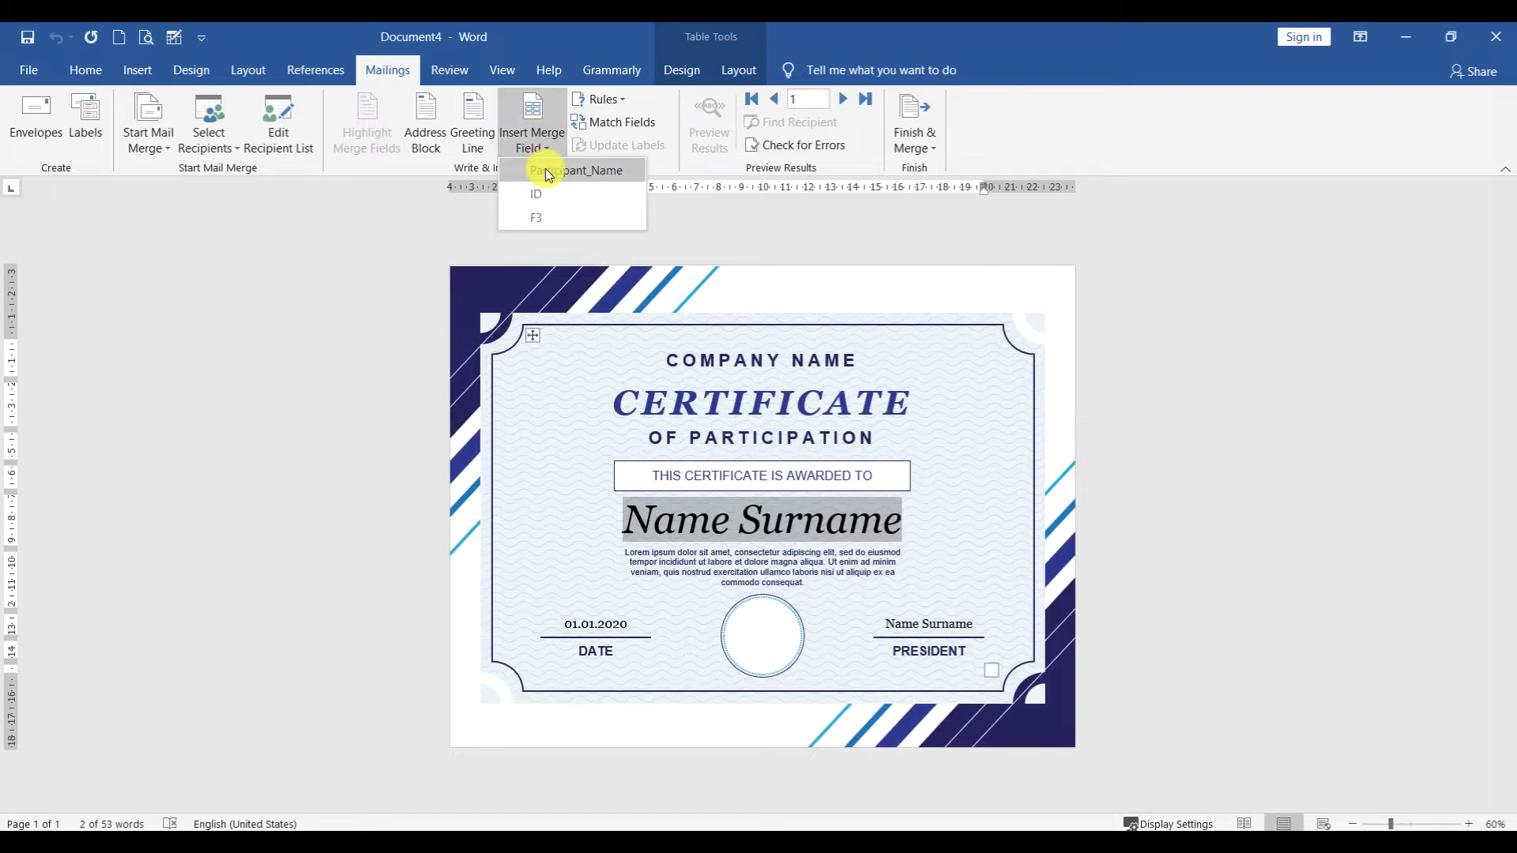
pyautogui.click(546, 171)
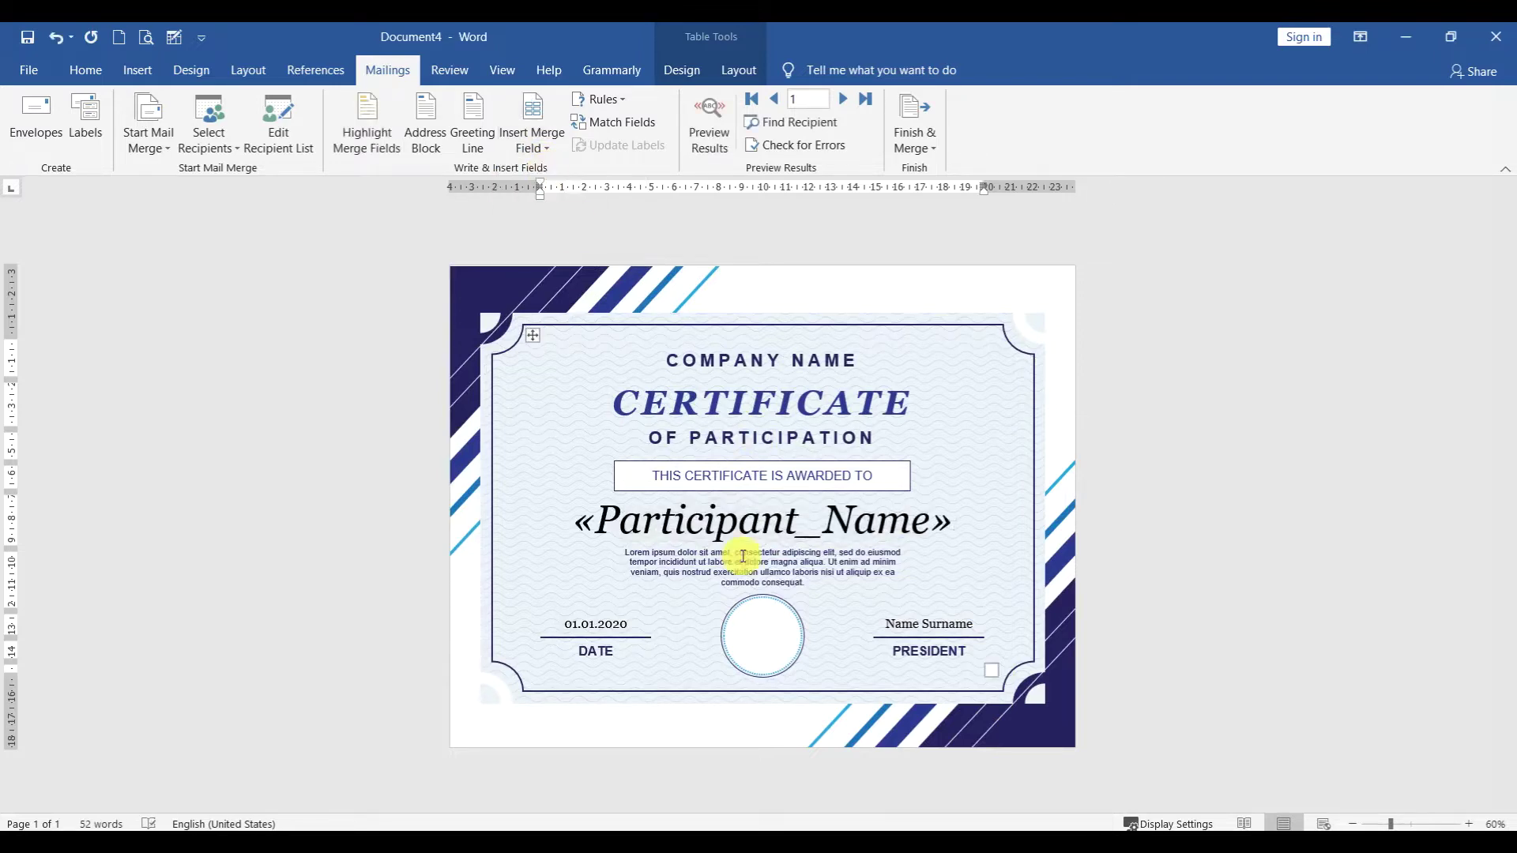
pyautogui.moveTo(577, 520); pyautogui.dragTo(982, 528)
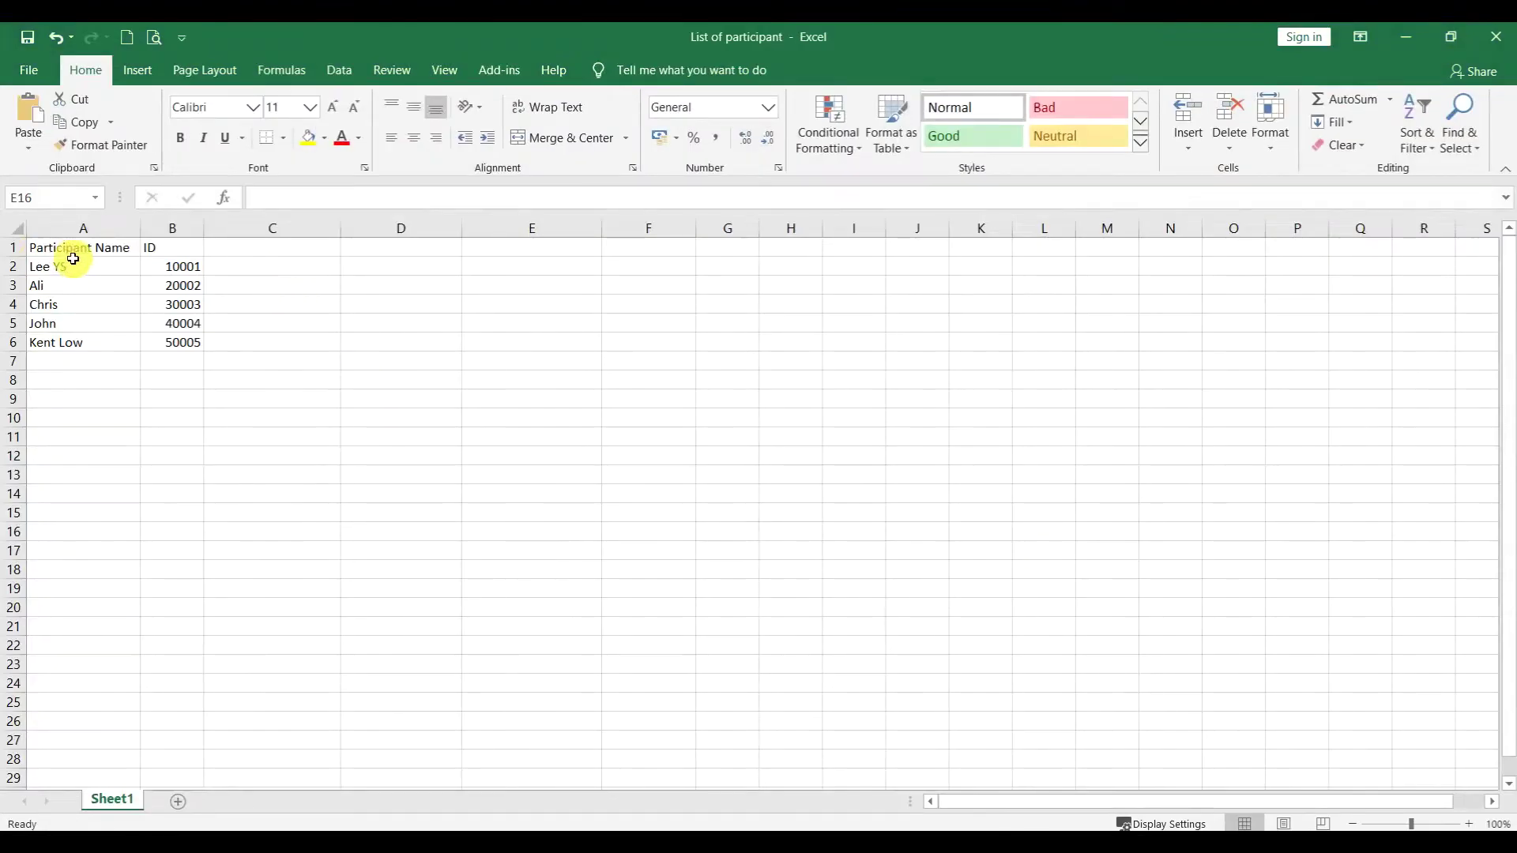
pyautogui.click(59, 249)
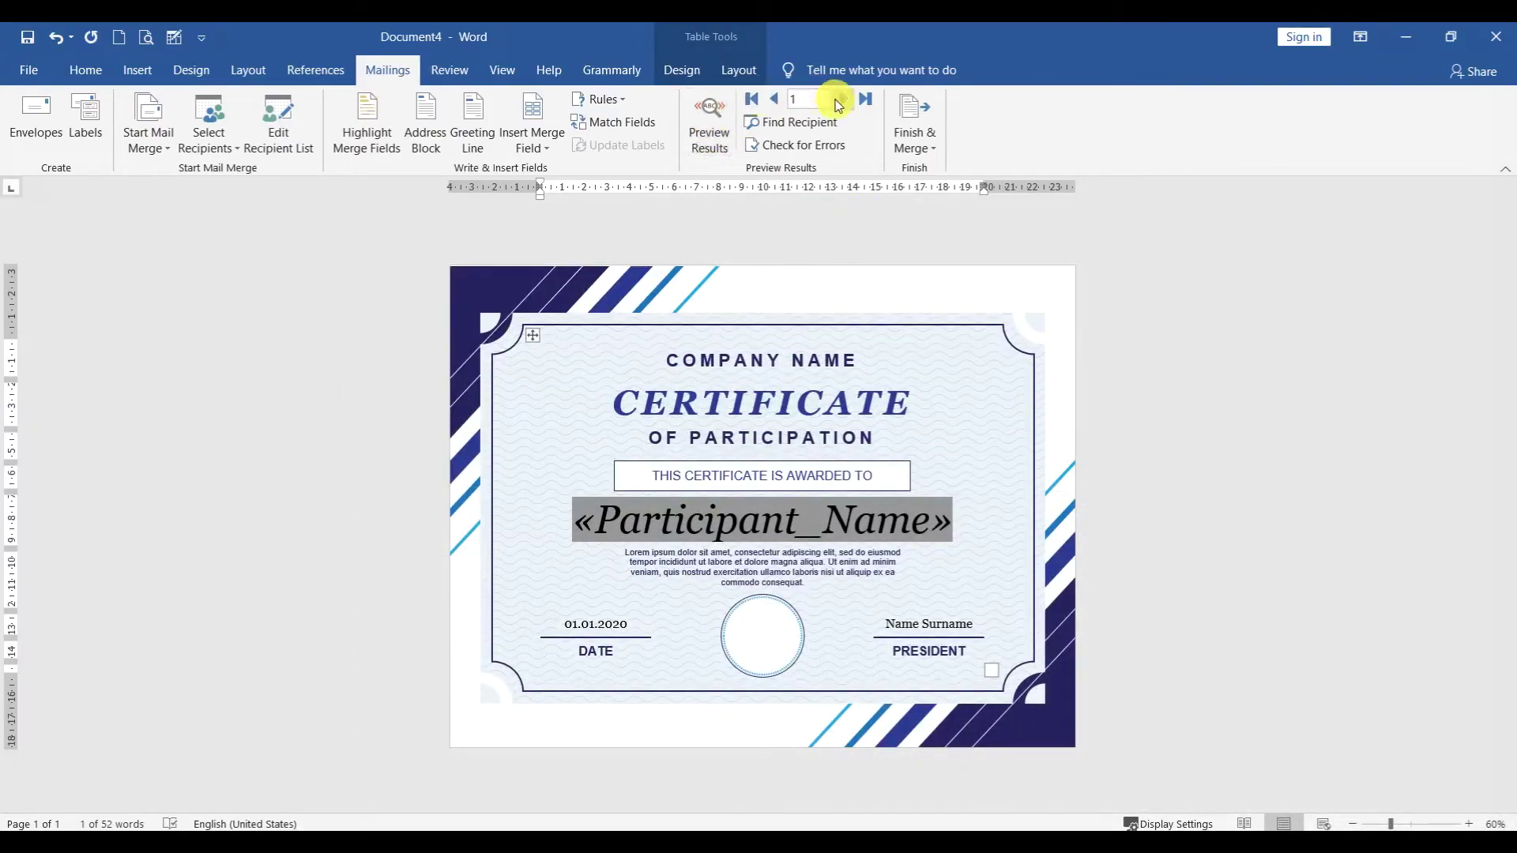
# Turn on Preview Results, step forward through all five records, then back to record 1
pyautogui.click(709, 114)
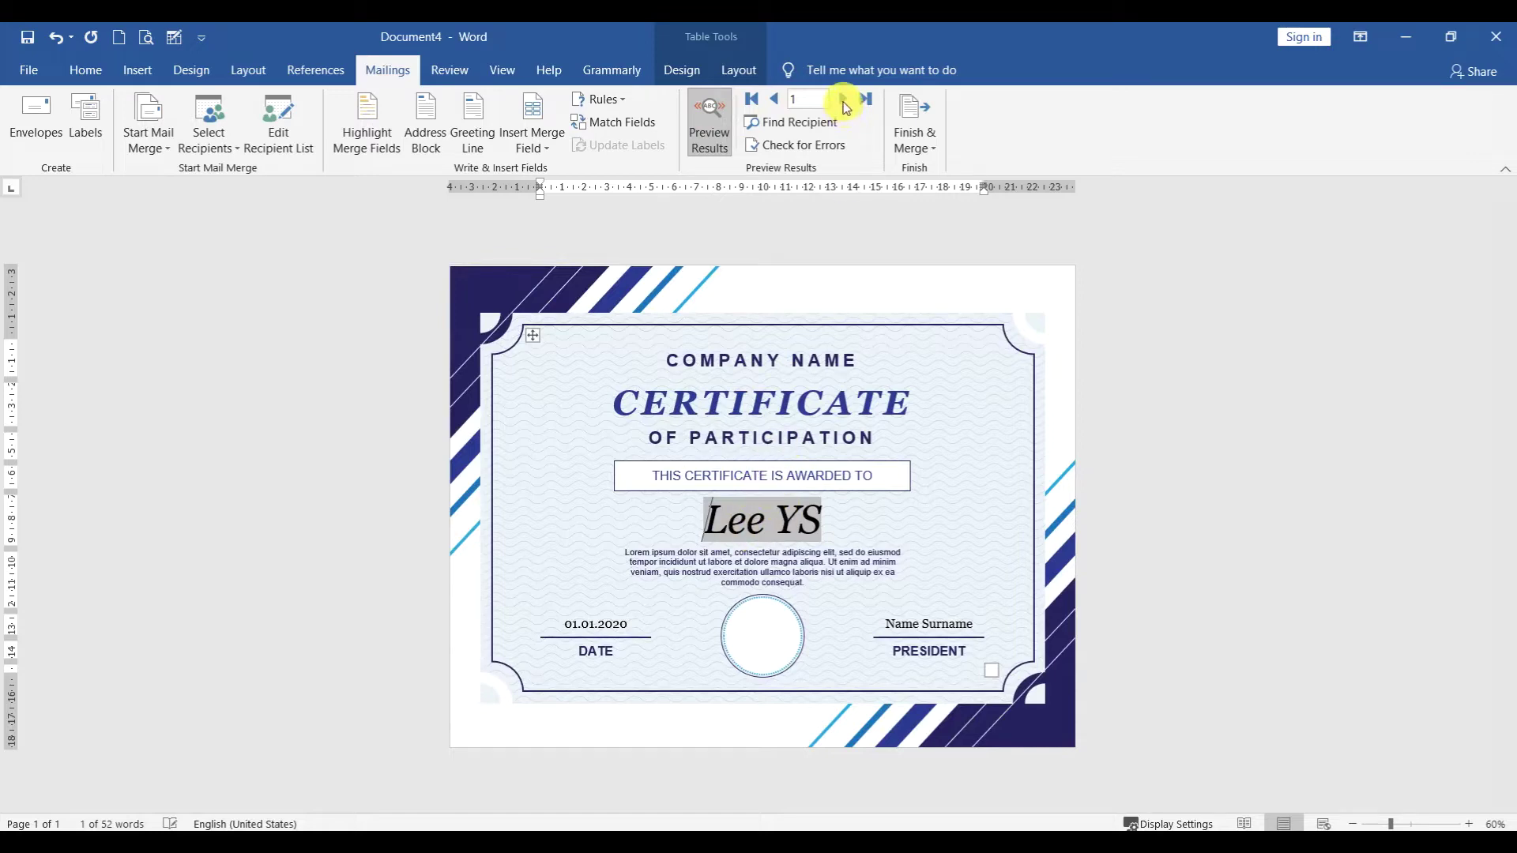
pyautogui.doubleClick(844, 101)
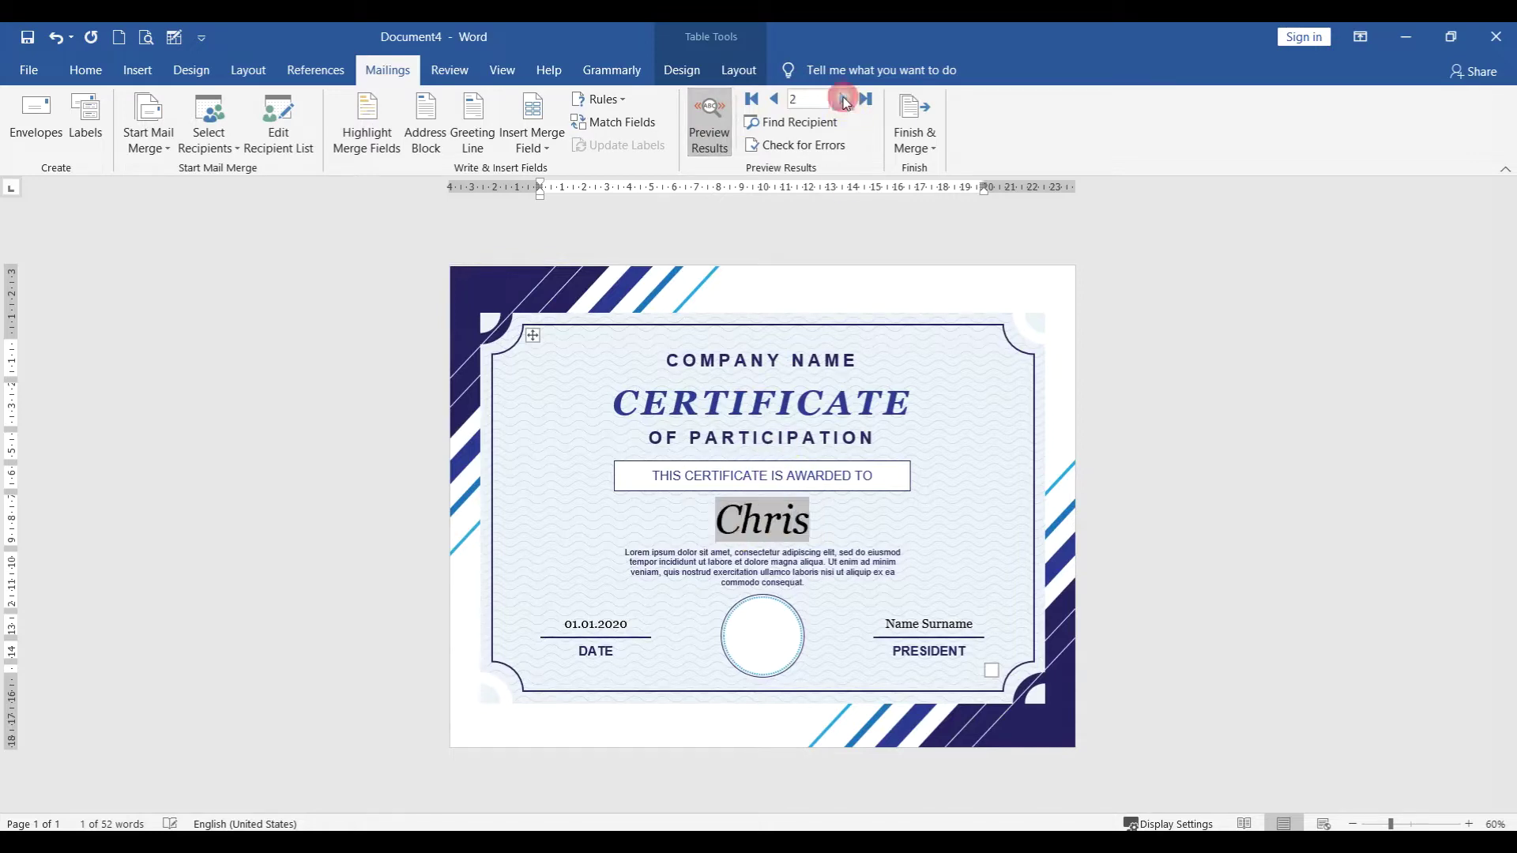
pyautogui.click(775, 99)
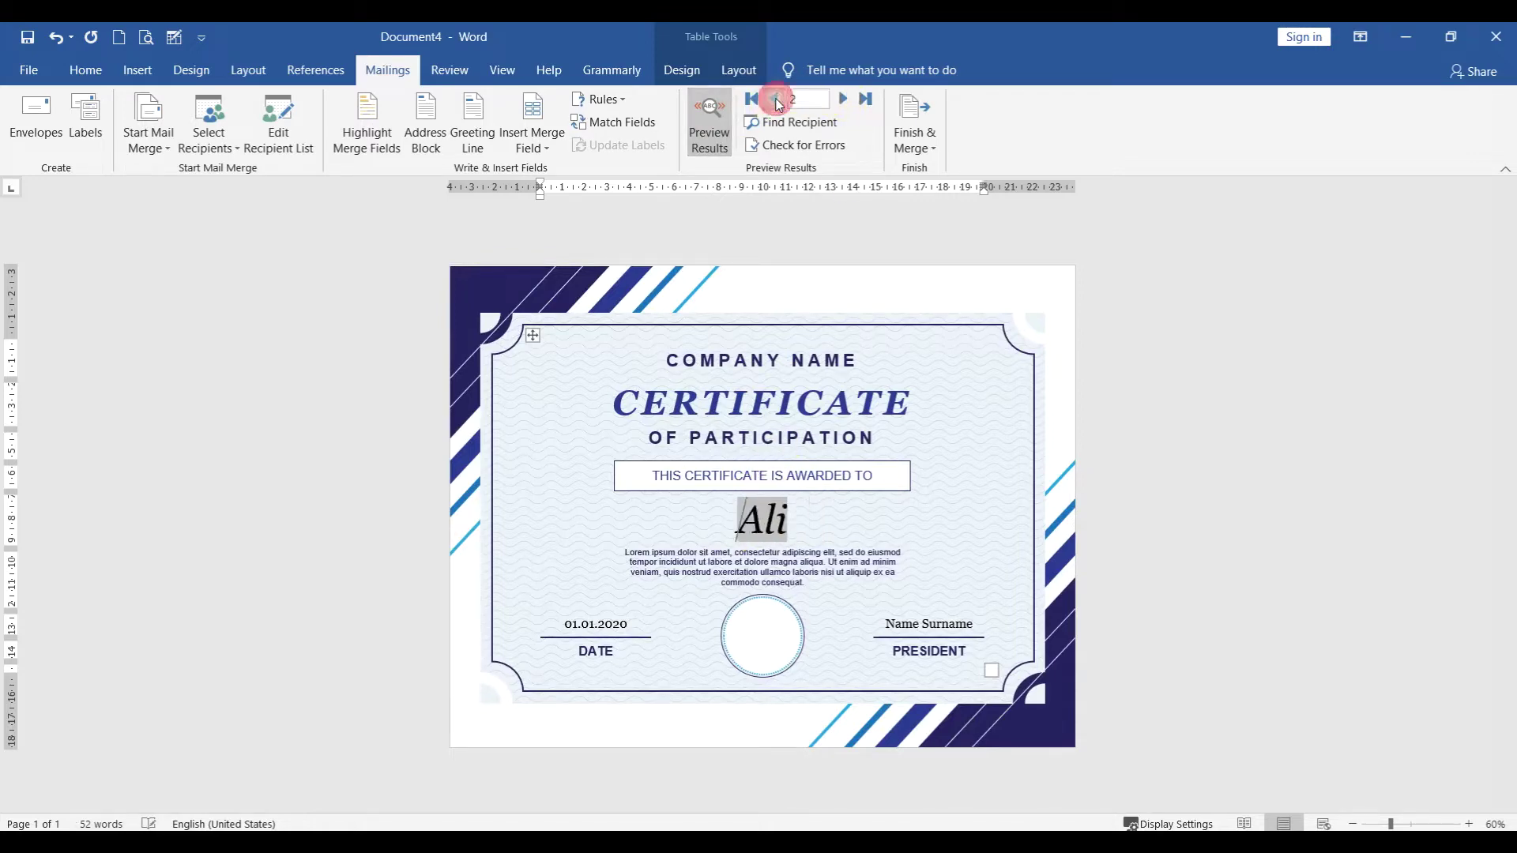
pyautogui.click(844, 100)
pyautogui.click(843, 100)
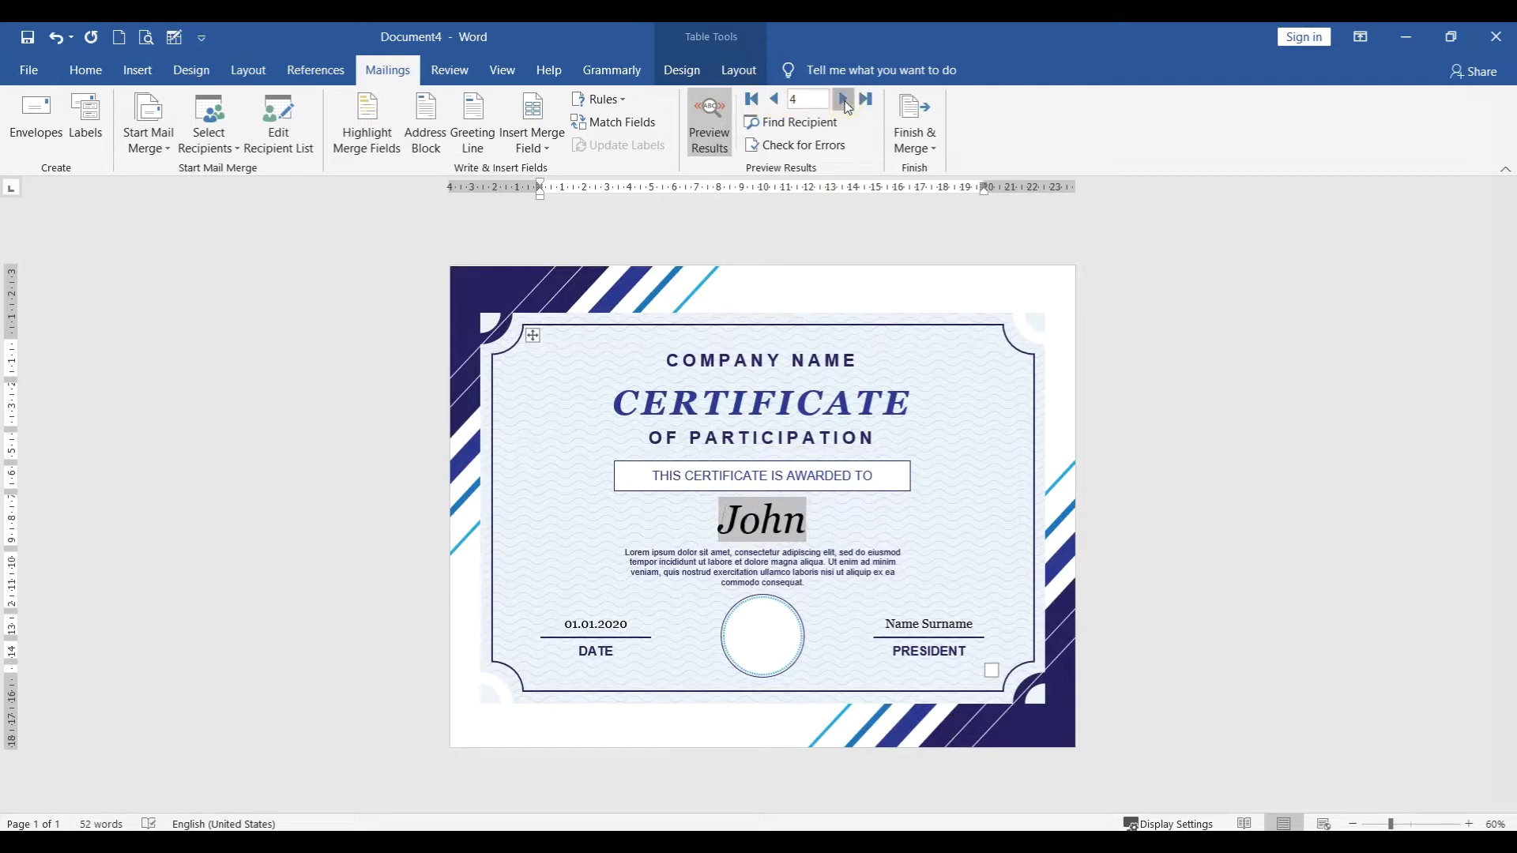
pyautogui.click(844, 99)
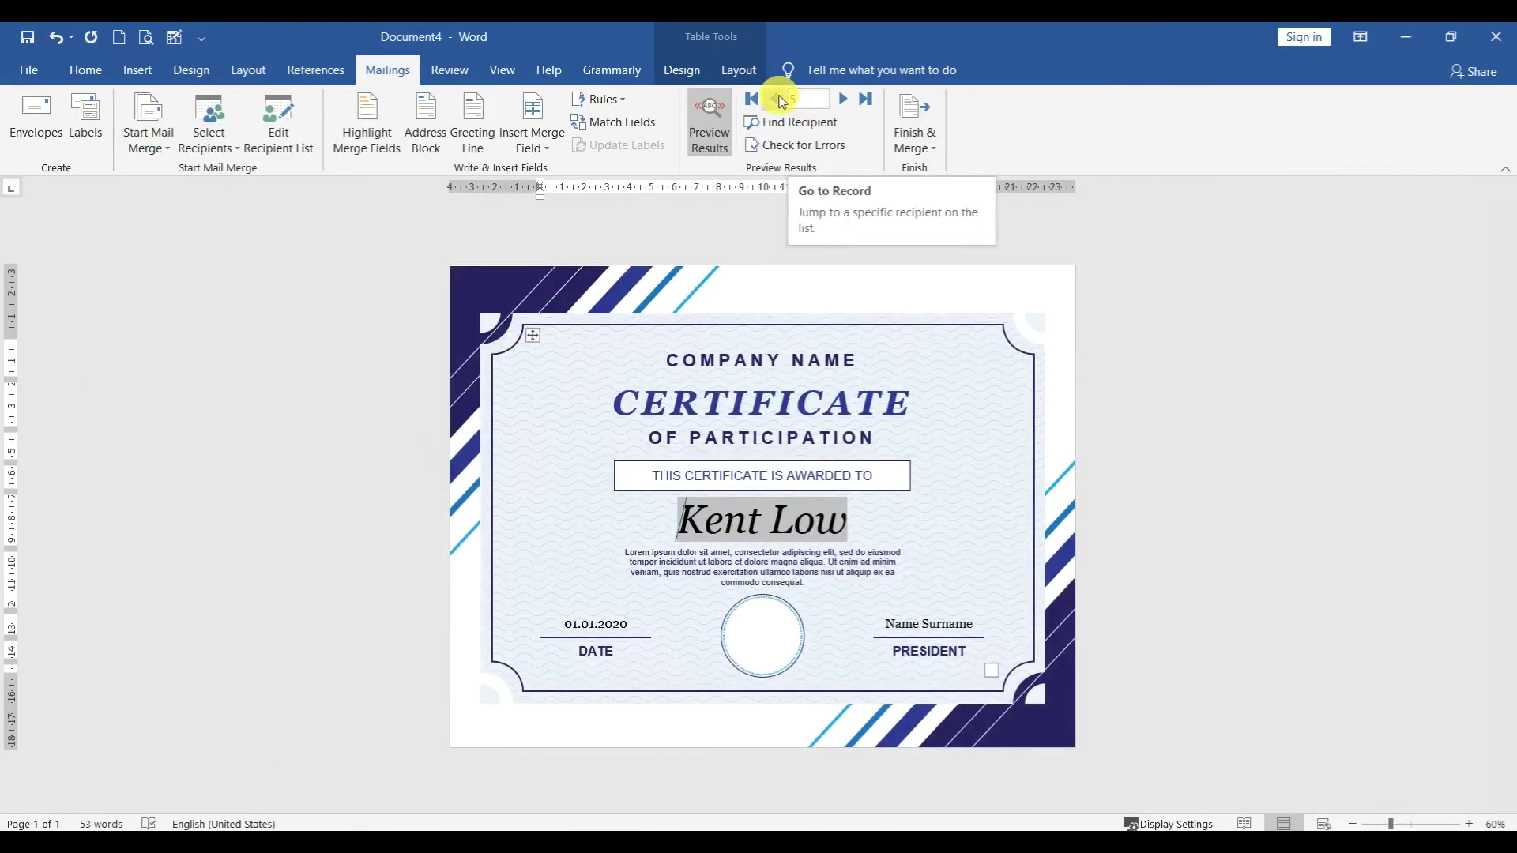
pyautogui.click(777, 99)
pyautogui.click(779, 99)
pyautogui.click(780, 100)
pyautogui.click(780, 101)
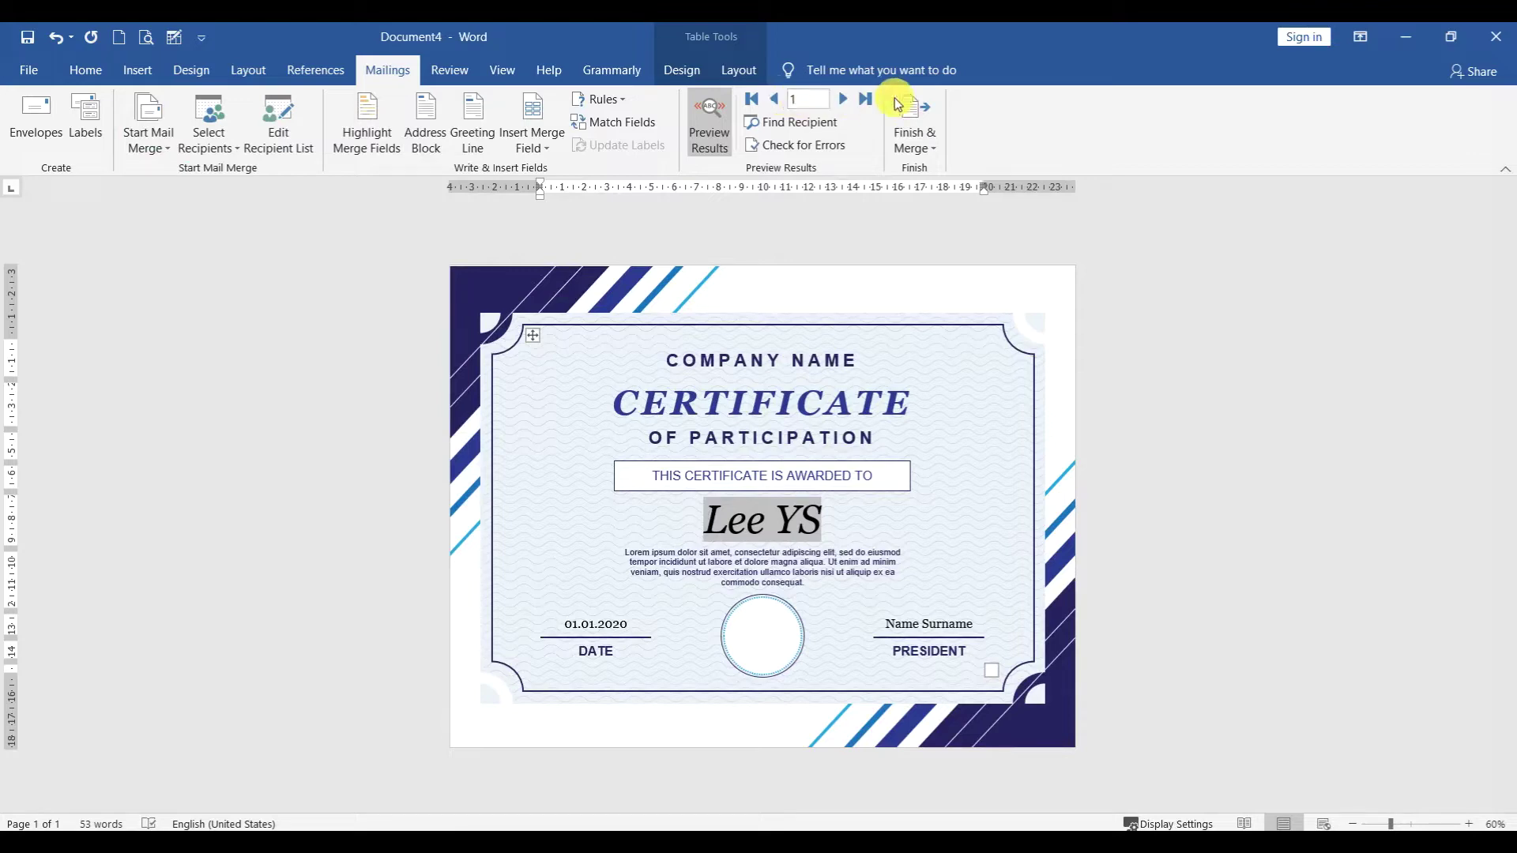
# Print all merged records via Finish & Merge, keeping one page per sheet
pyautogui.click(923, 136)
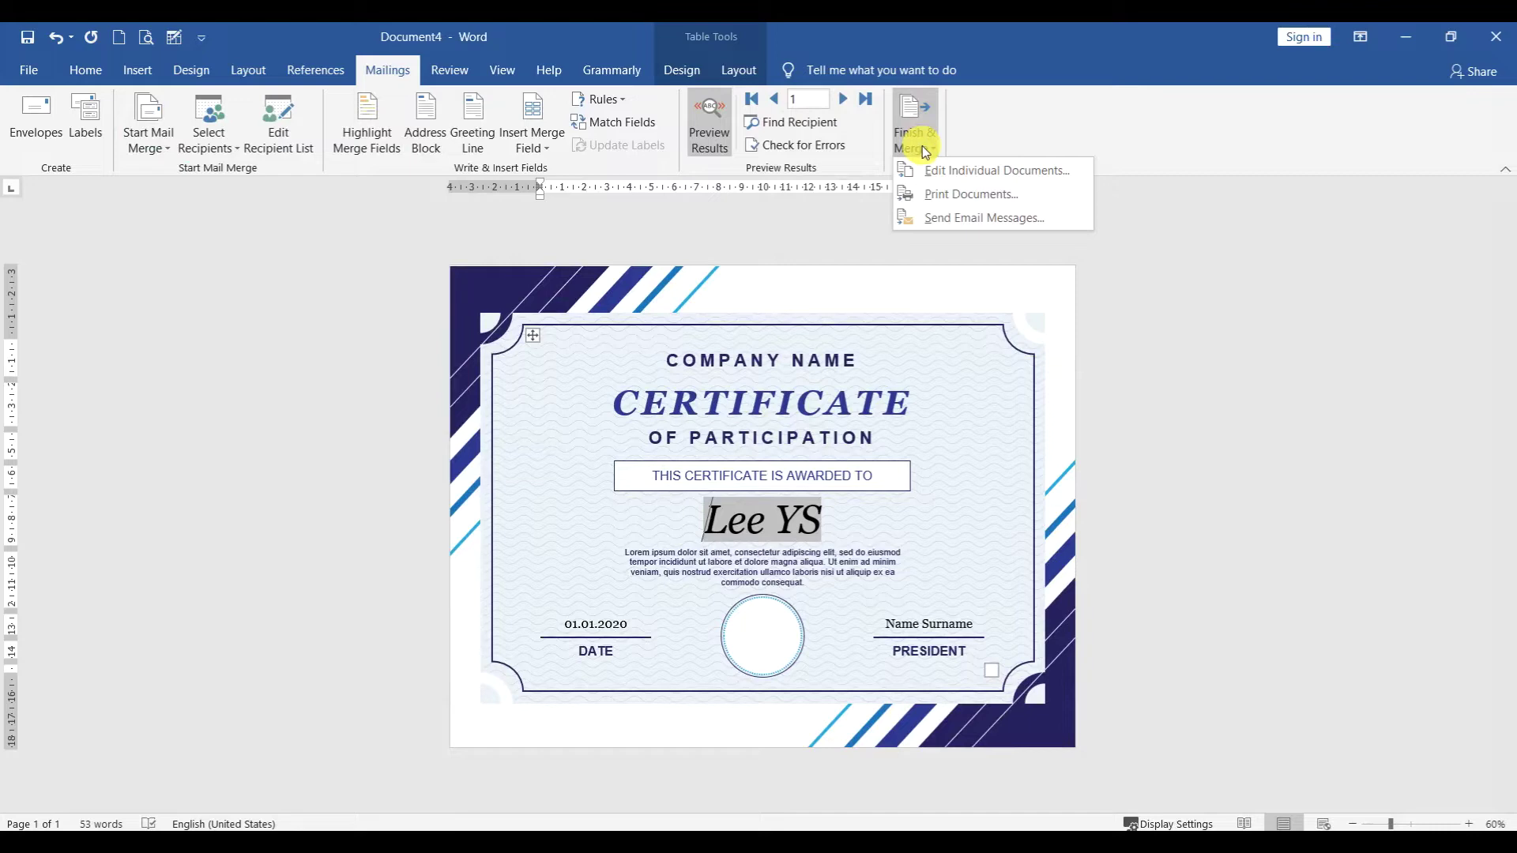
pyautogui.click(962, 197)
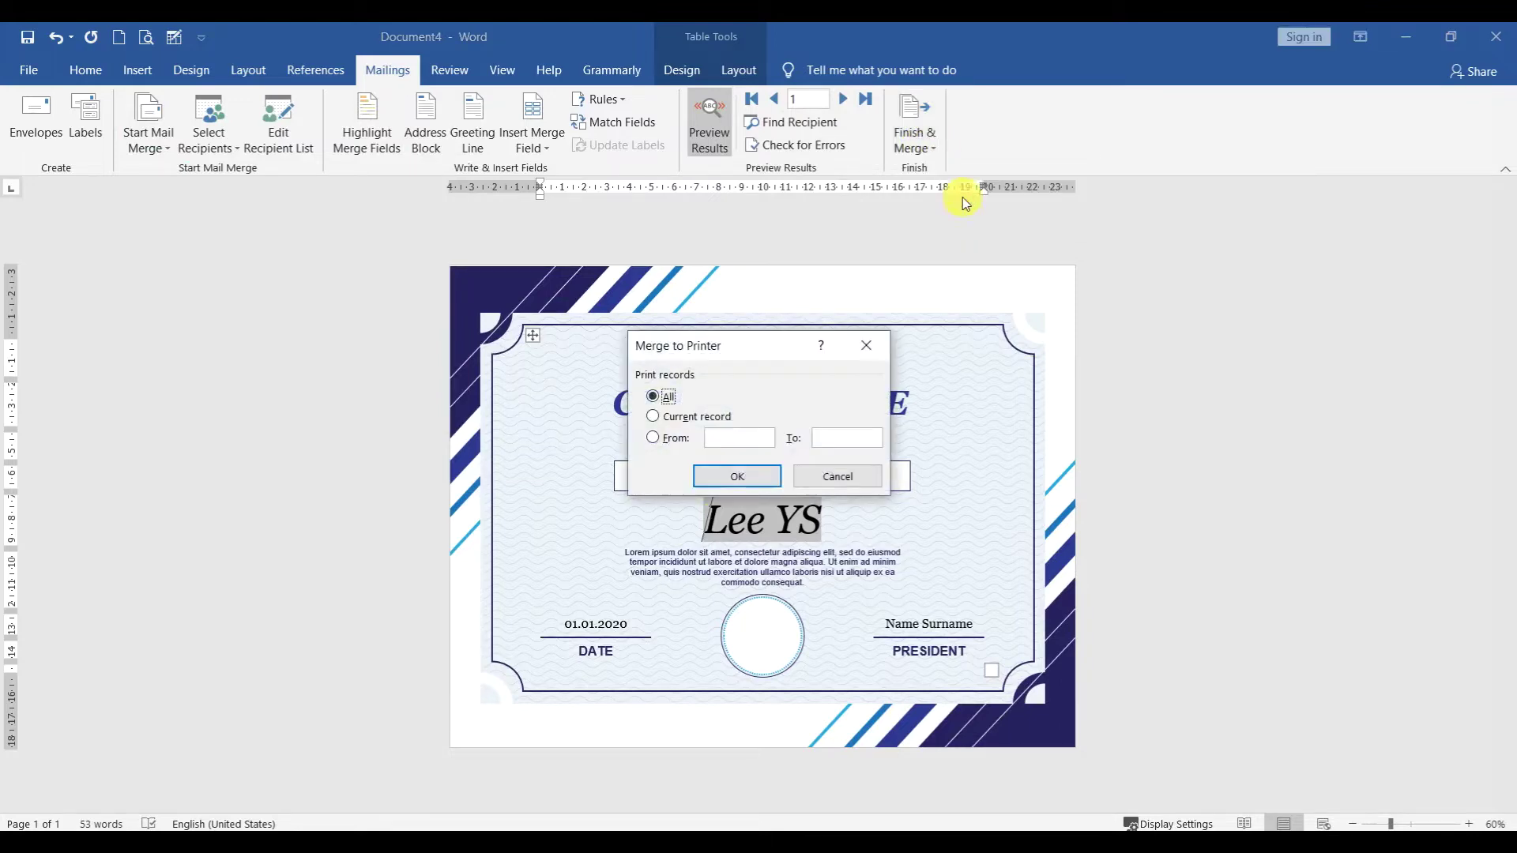
pyautogui.click(725, 468)
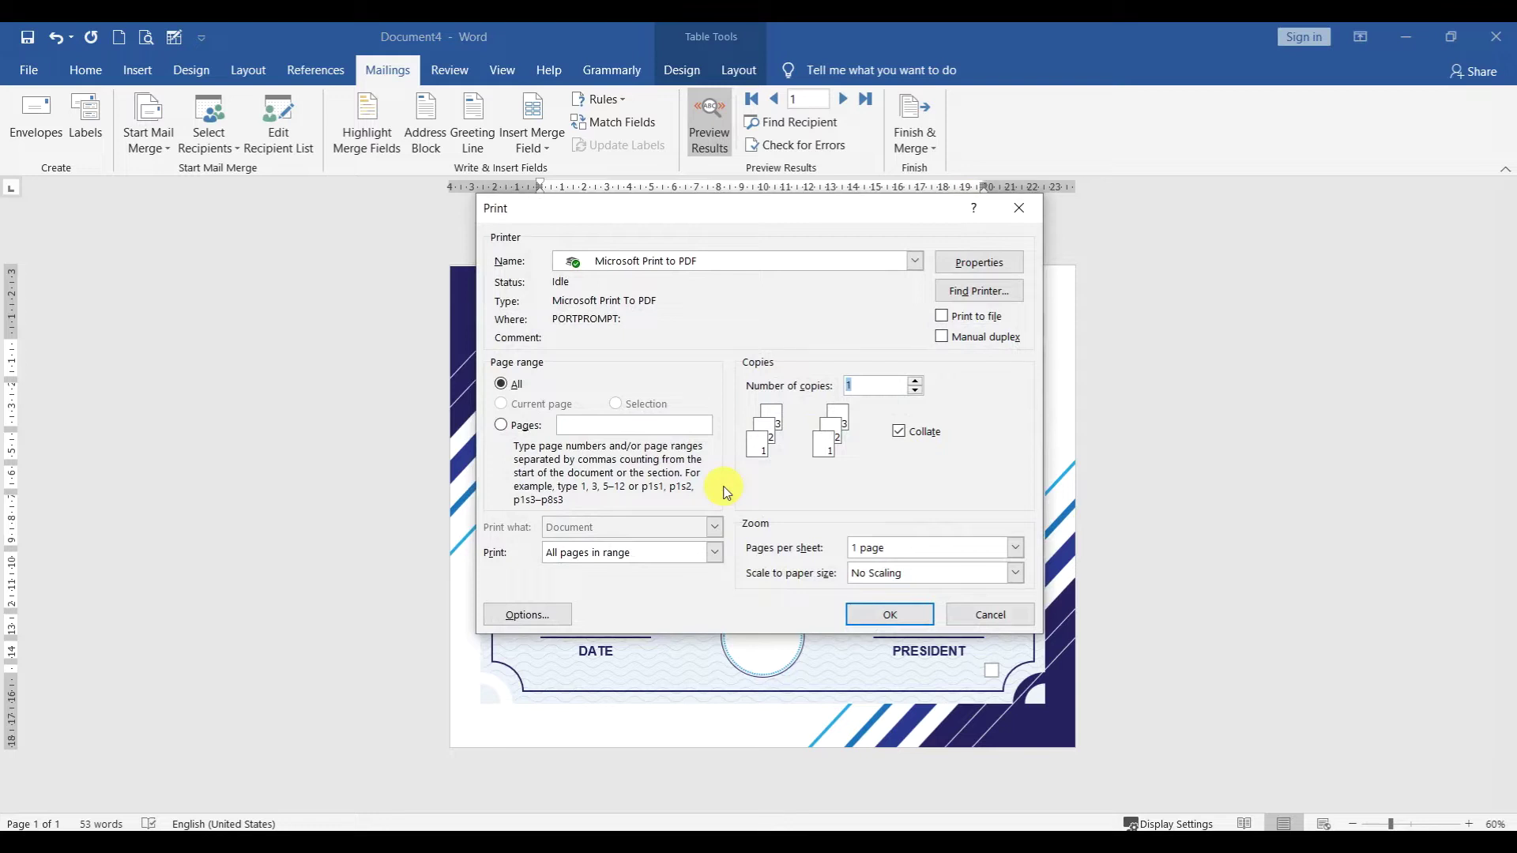
pyautogui.click(893, 549)
pyautogui.click(893, 552)
pyautogui.click(909, 572)
pyautogui.click(911, 575)
pyautogui.click(912, 548)
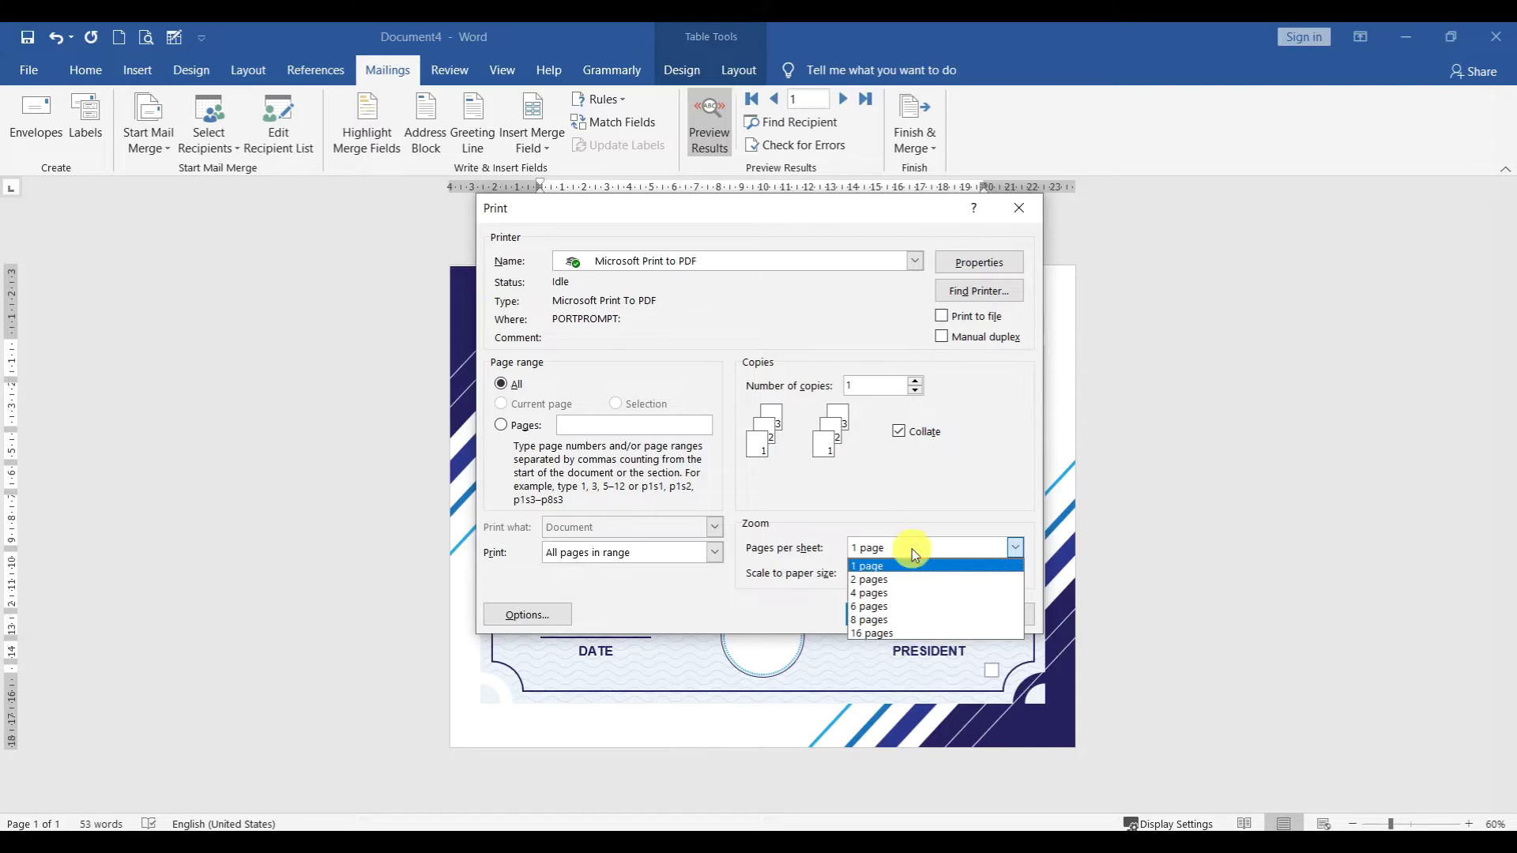
pyautogui.click(912, 549)
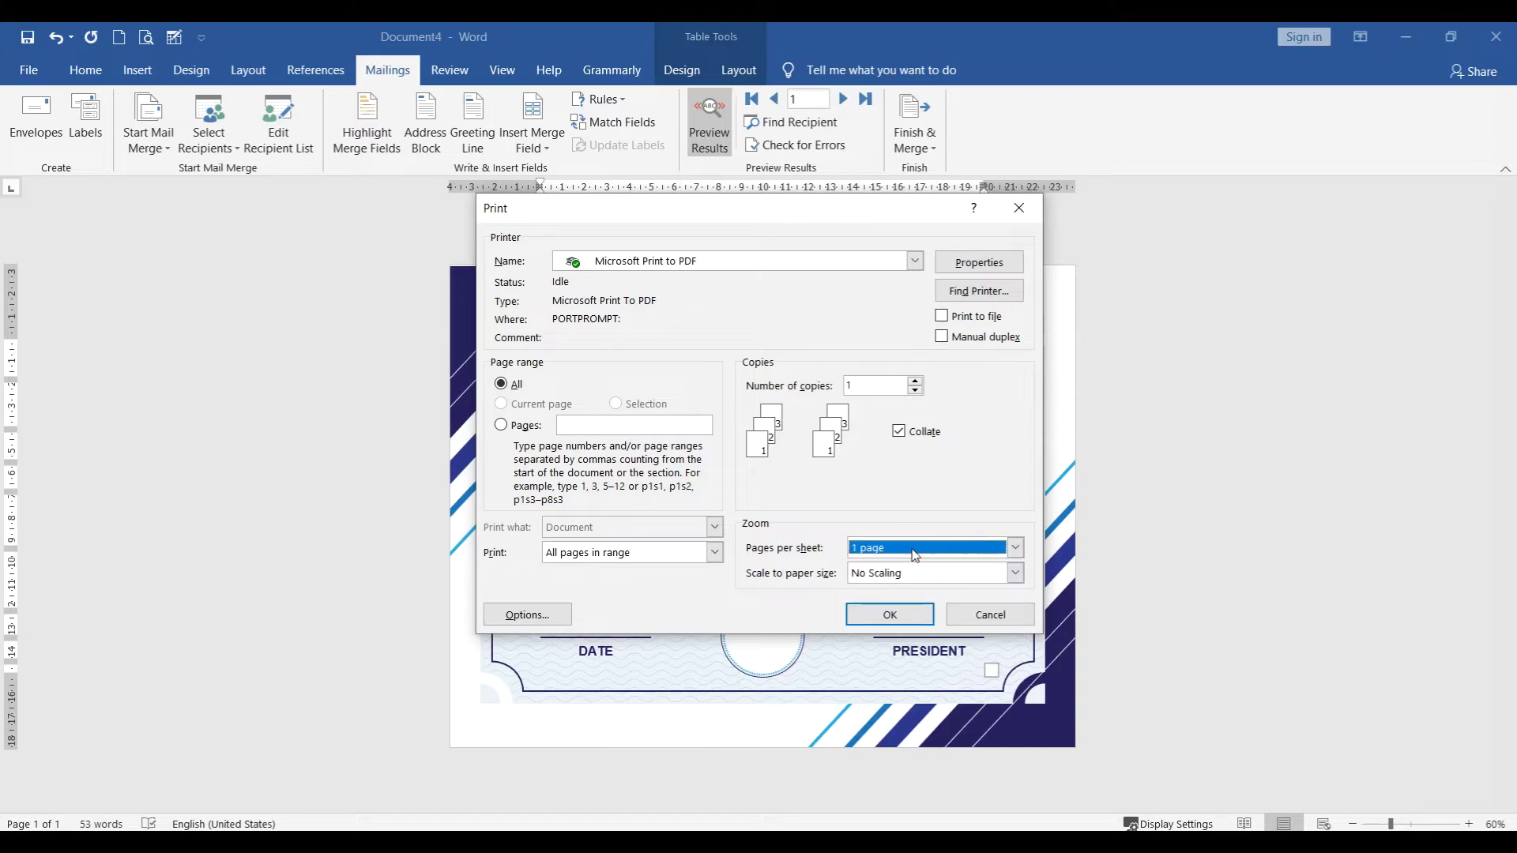
# Save the printout as certificate.pdf in Documents, replacing the old file, and open it
pyautogui.click(889, 616)
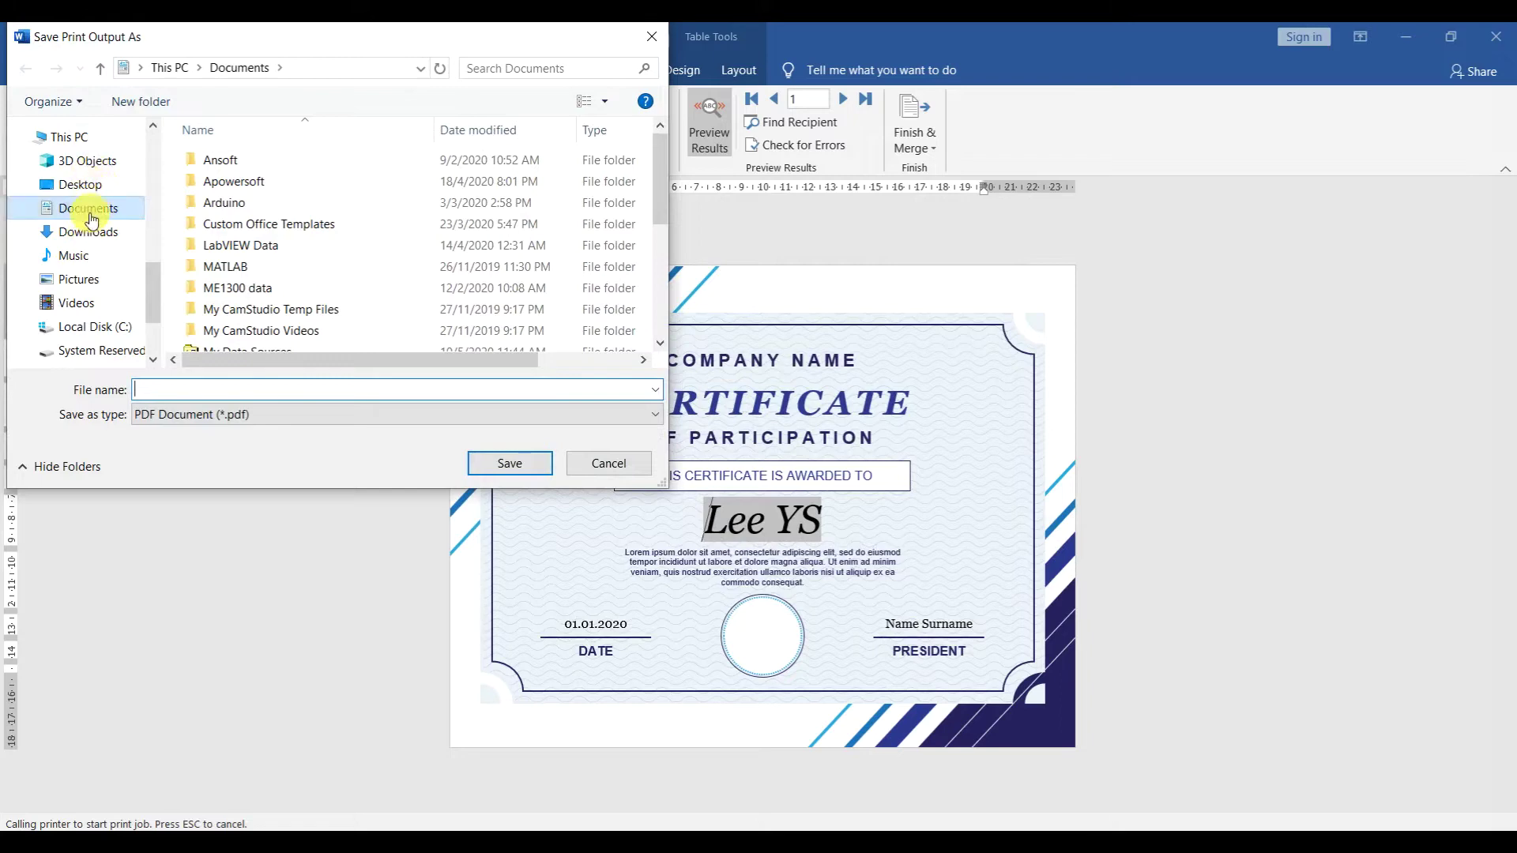
pyautogui.write('certificate')
pyautogui.press('Return')
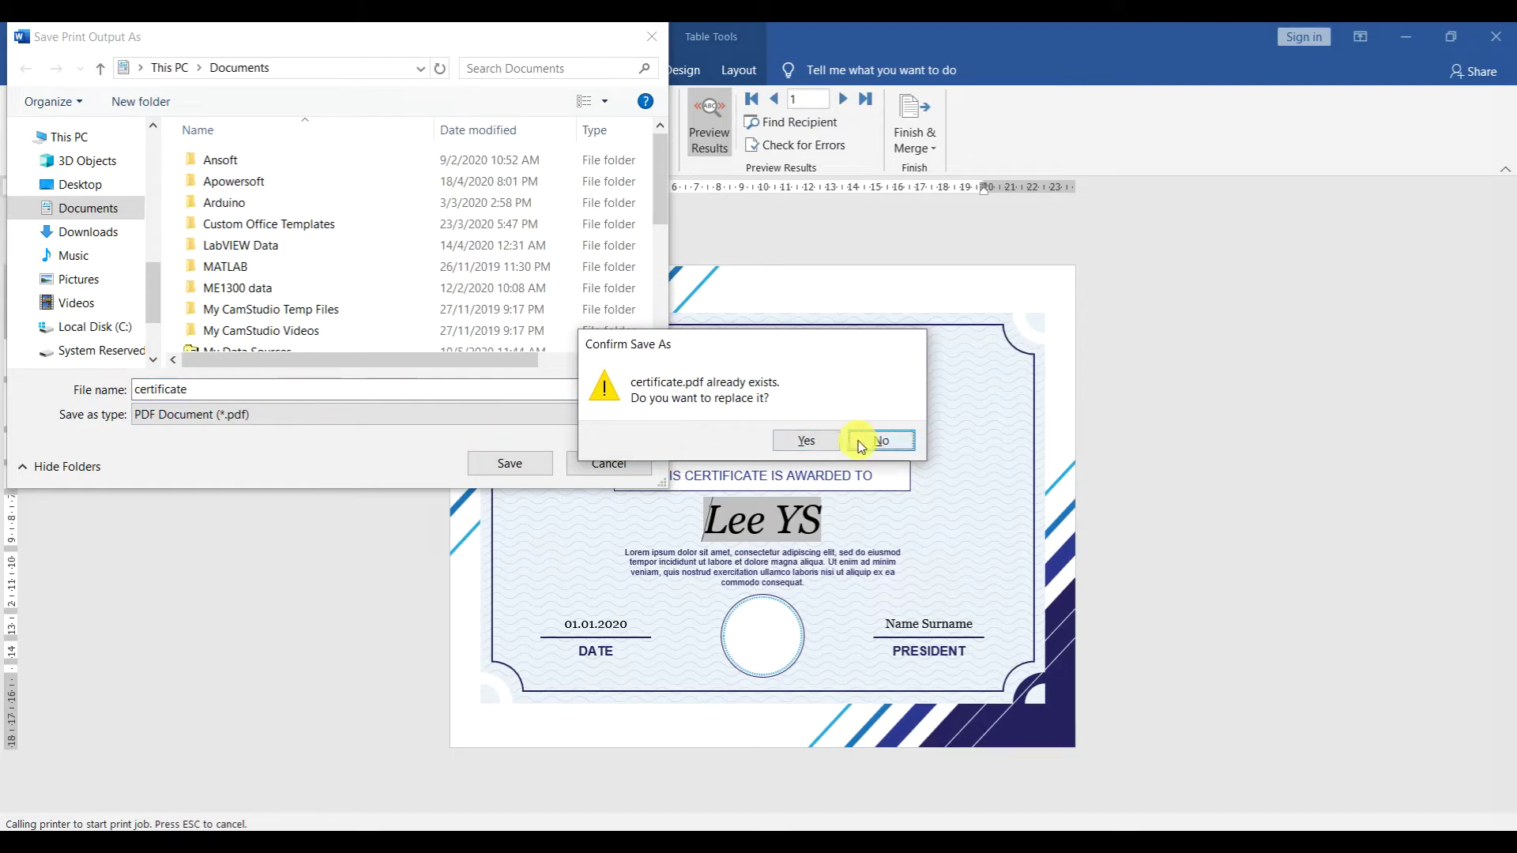
pyautogui.click(828, 447)
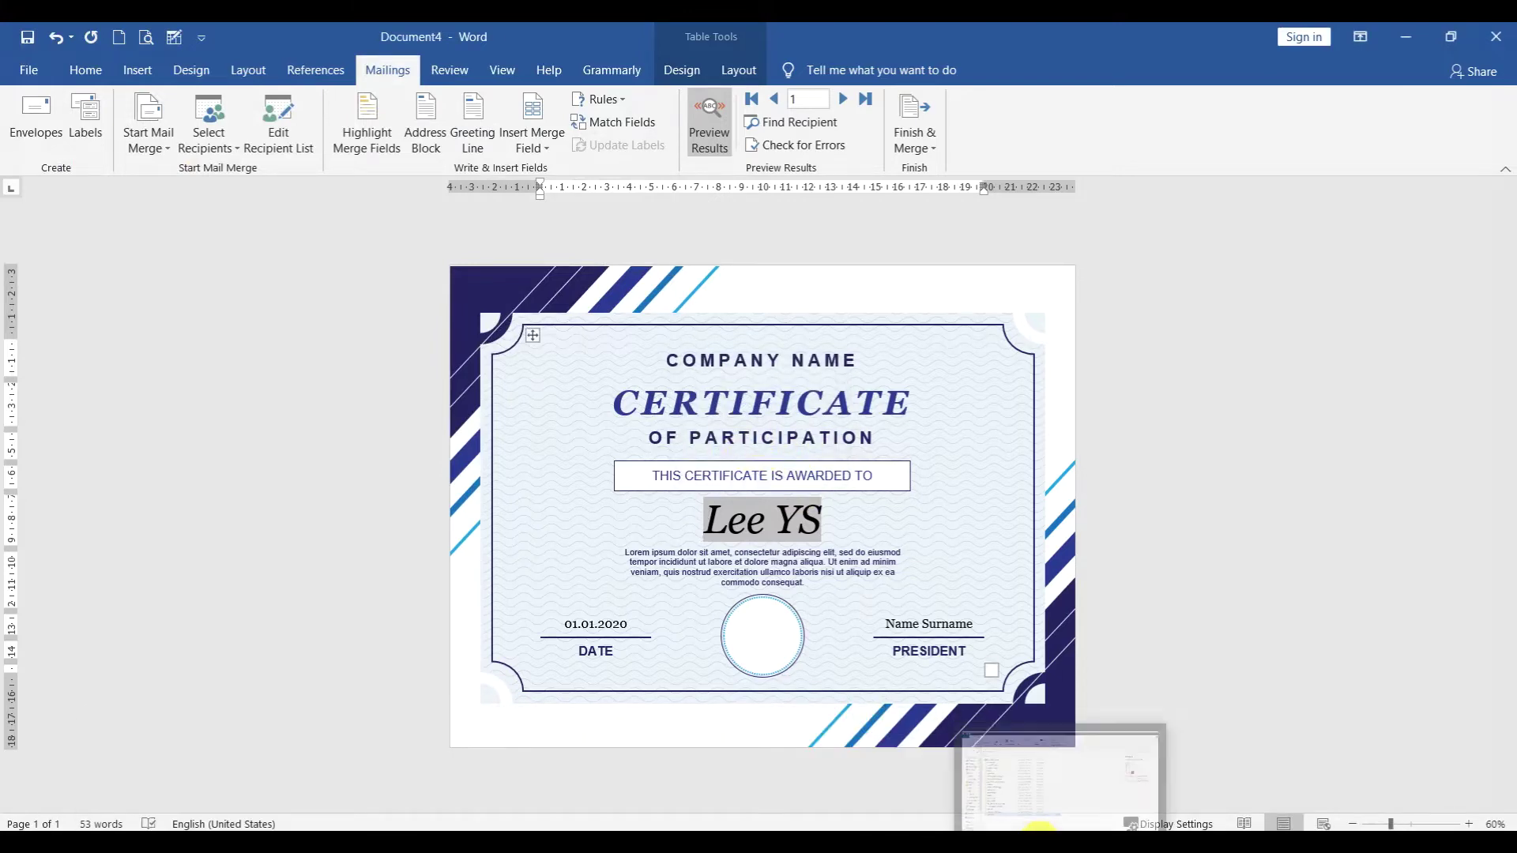
pyautogui.click(1063, 826)
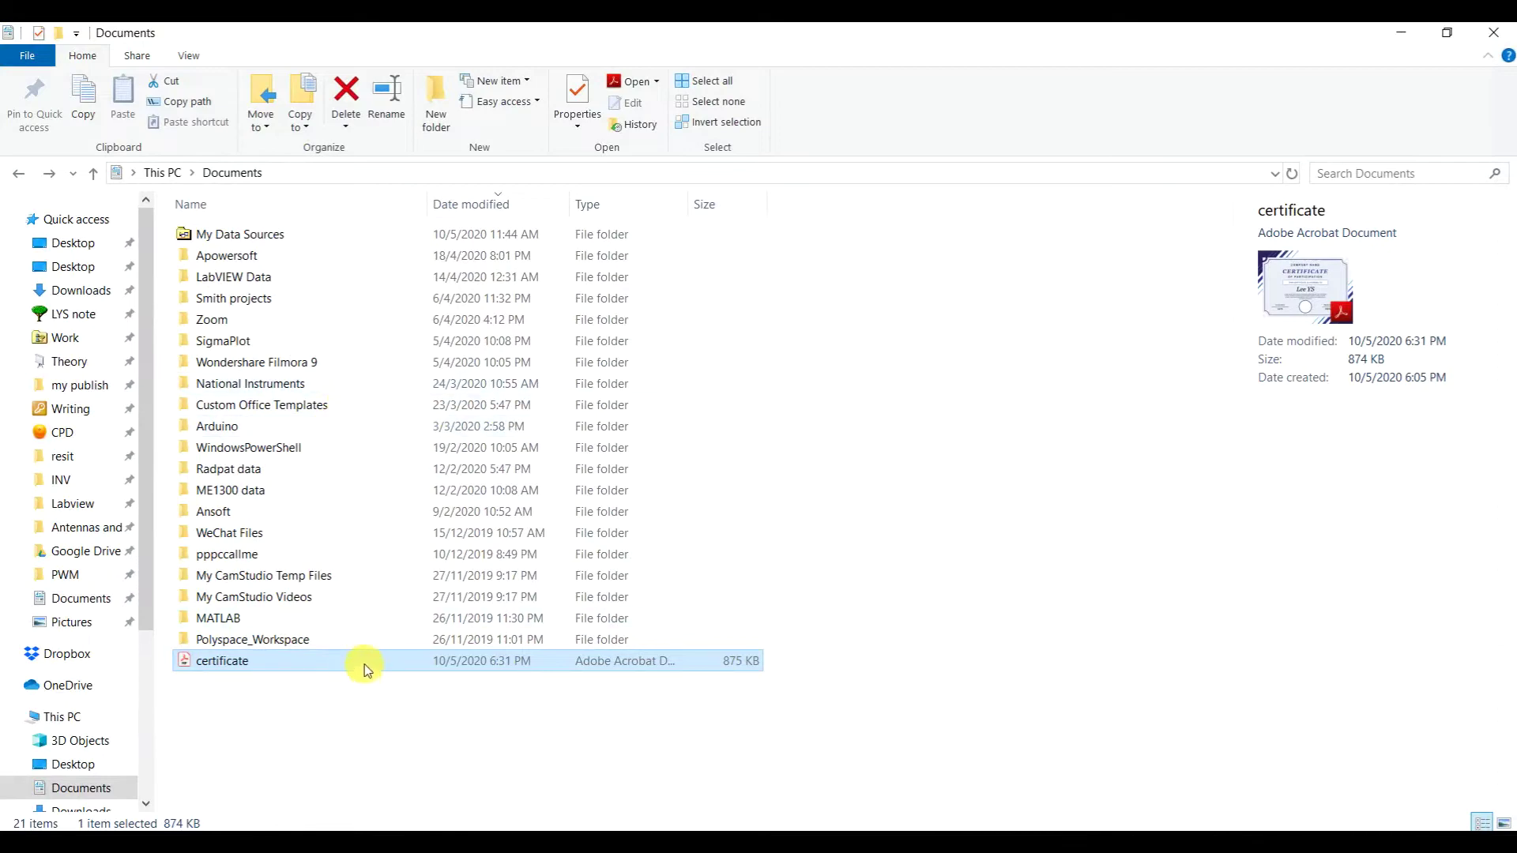
pyautogui.doubleClick(367, 662)
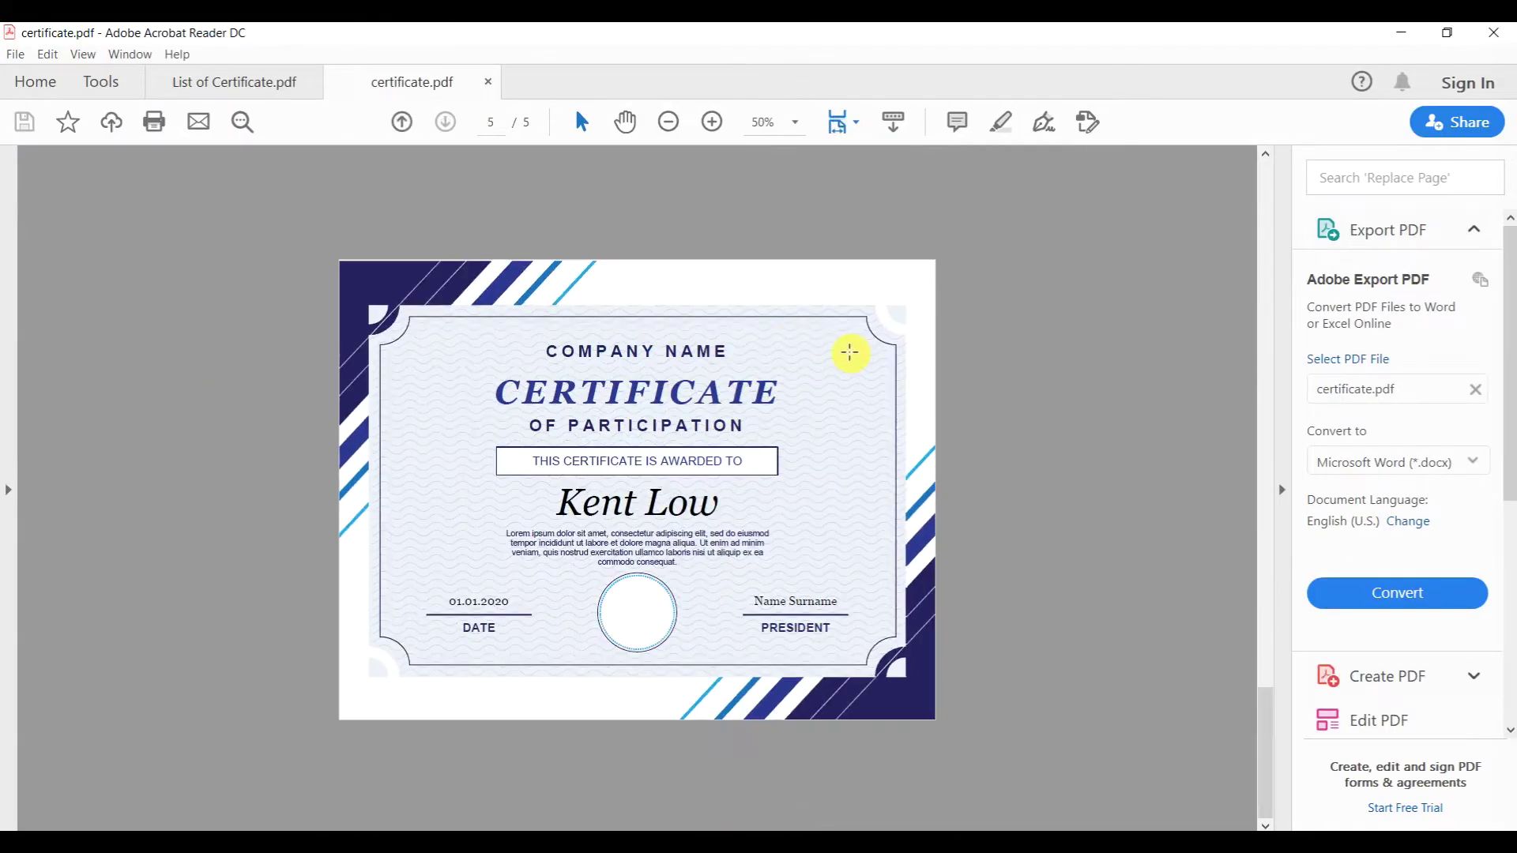
# Close List of Certificate.pdf and view certificate.pdf with Two Page Scrolling
pyautogui.scroll(2, 849, 352)
pyautogui.scroll(2, 849, 352)
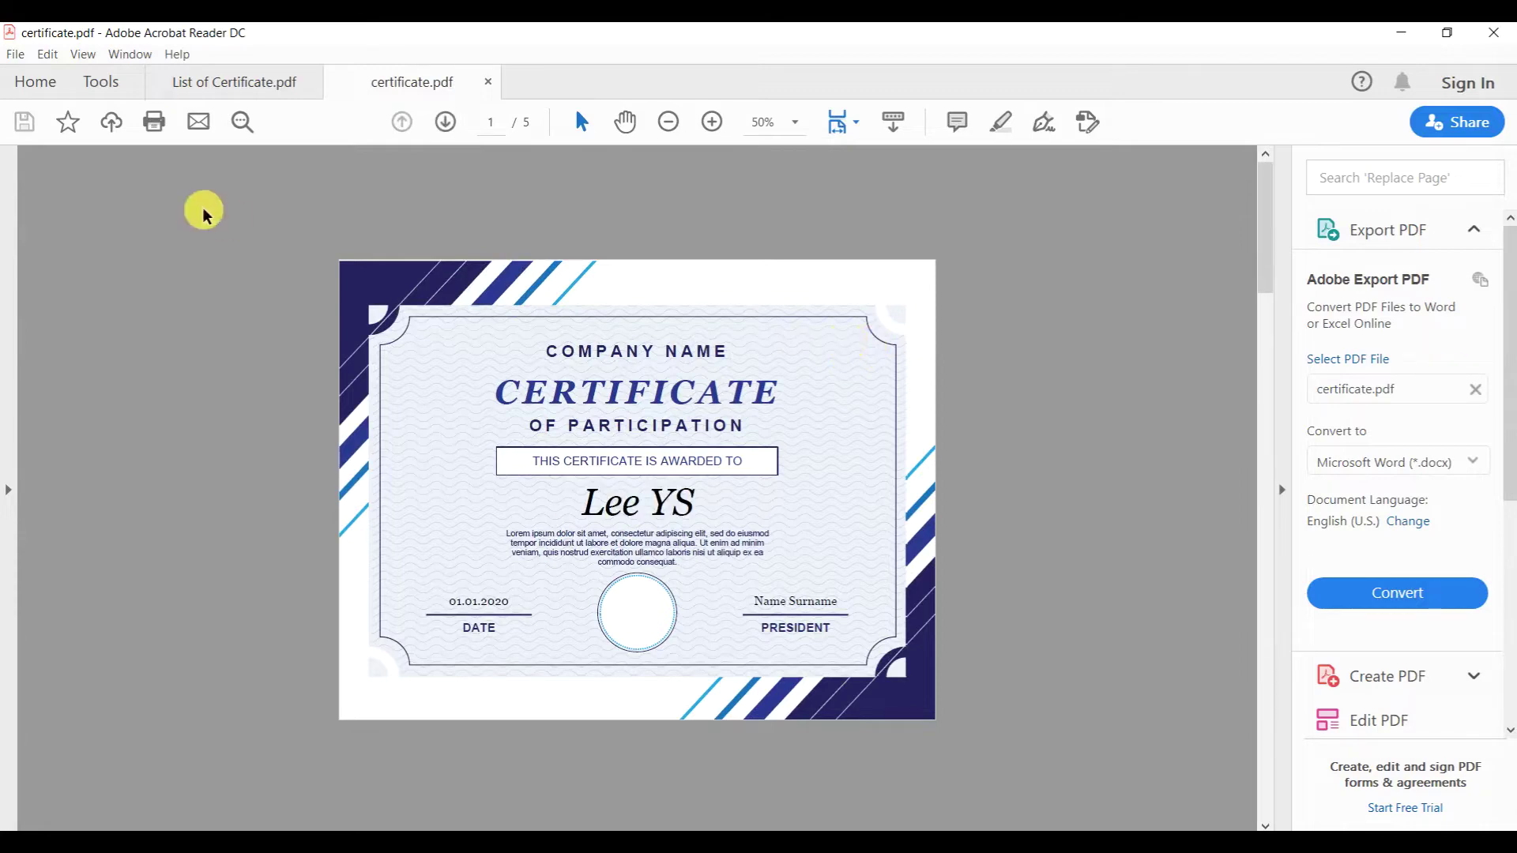
pyautogui.click(310, 82)
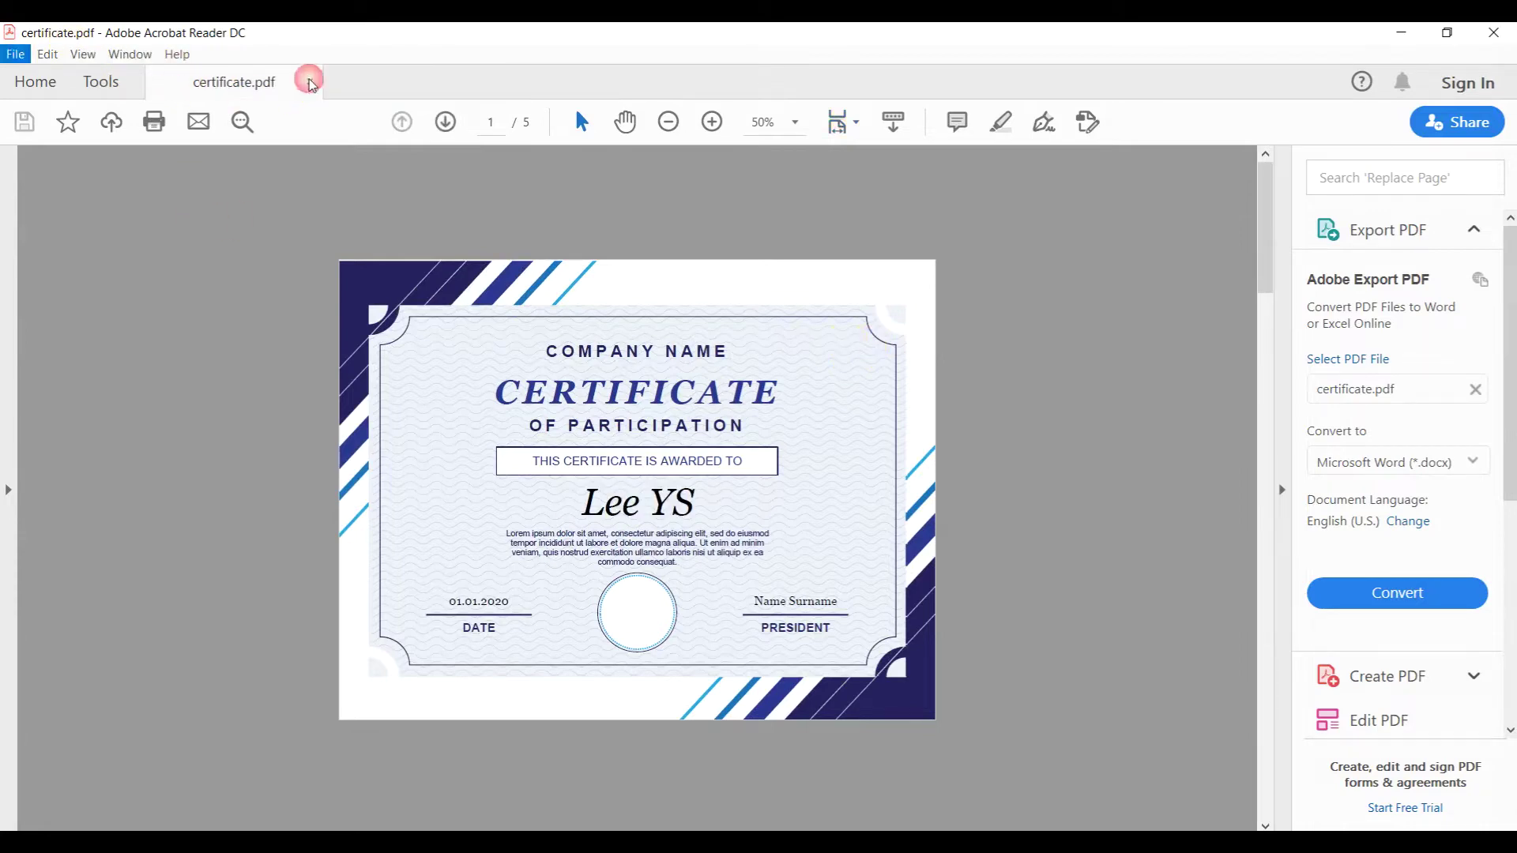
pyautogui.click(84, 54)
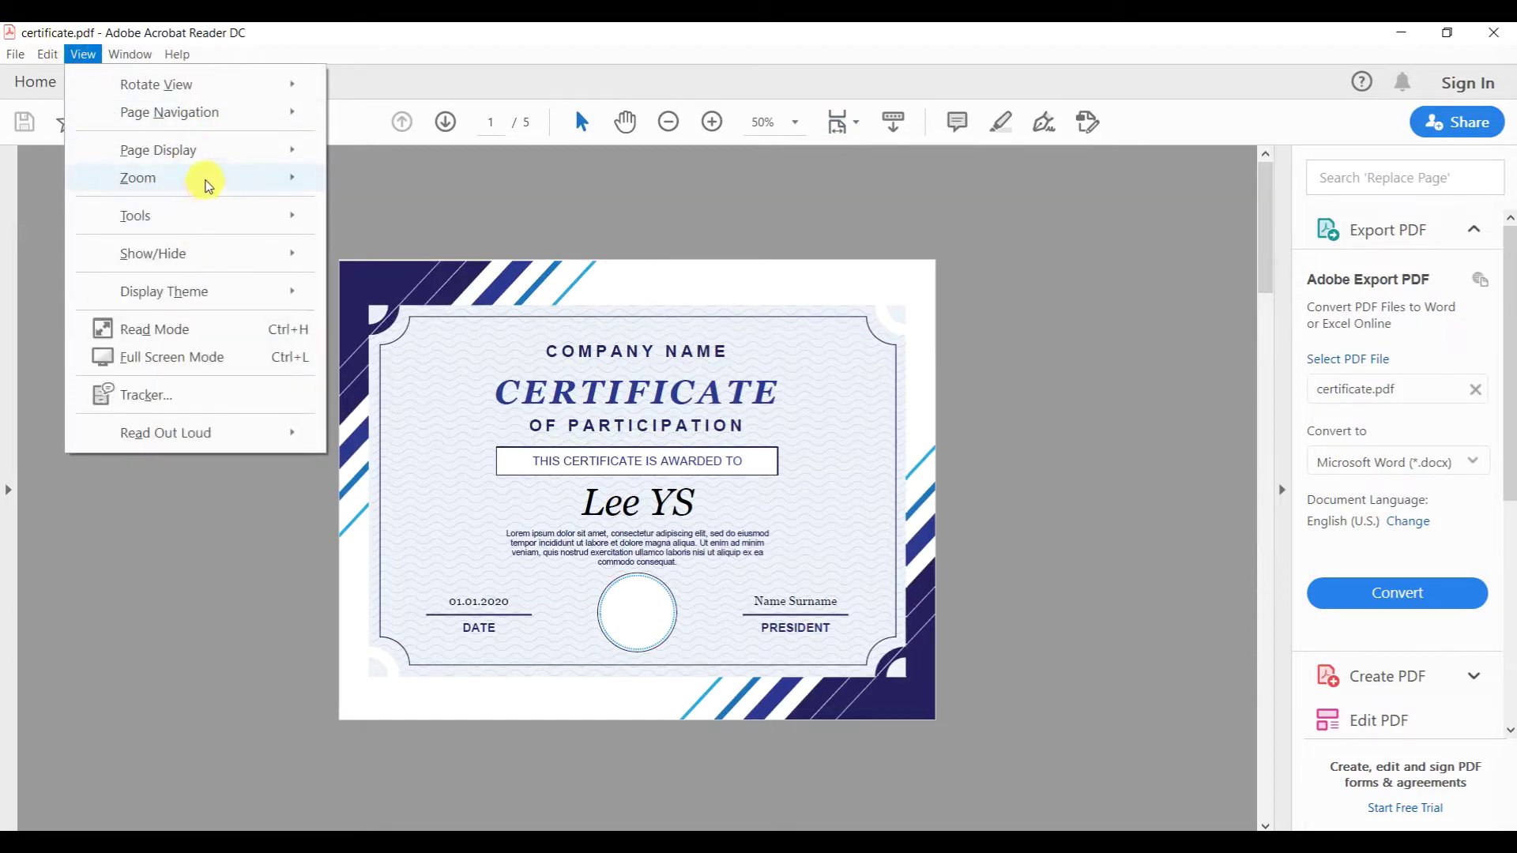
pyautogui.moveTo(158, 150)
pyautogui.click(427, 237)
pyautogui.scroll(-3, 628, 316)
pyautogui.scroll(-2, 628, 410)
pyautogui.scroll(2, 628, 419)
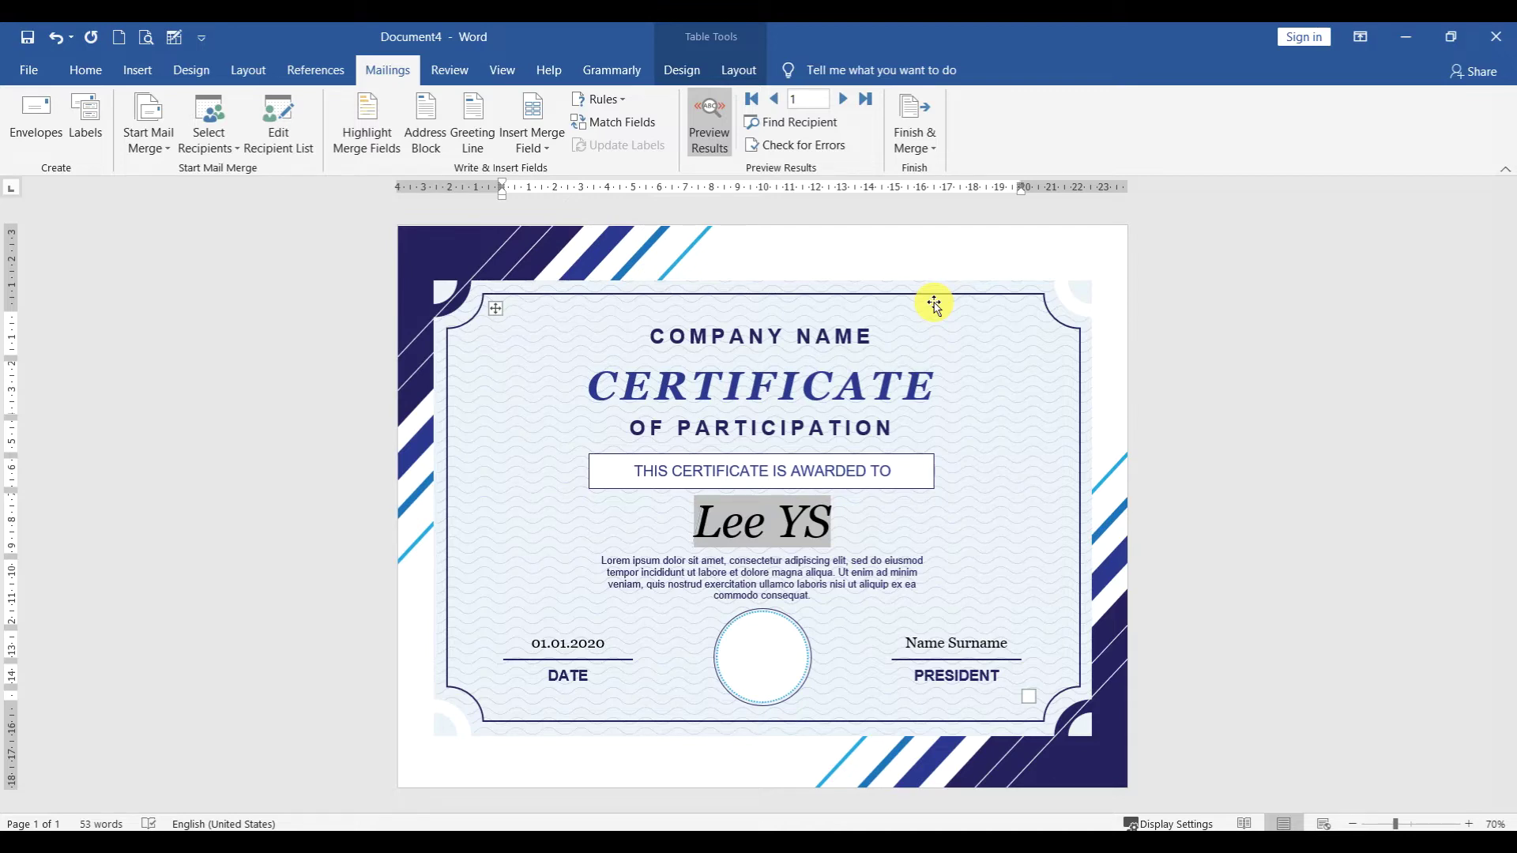
# Merge all five records into a new editable document with Edit Individual Documents and scroll through its pages
pyautogui.click(915, 140)
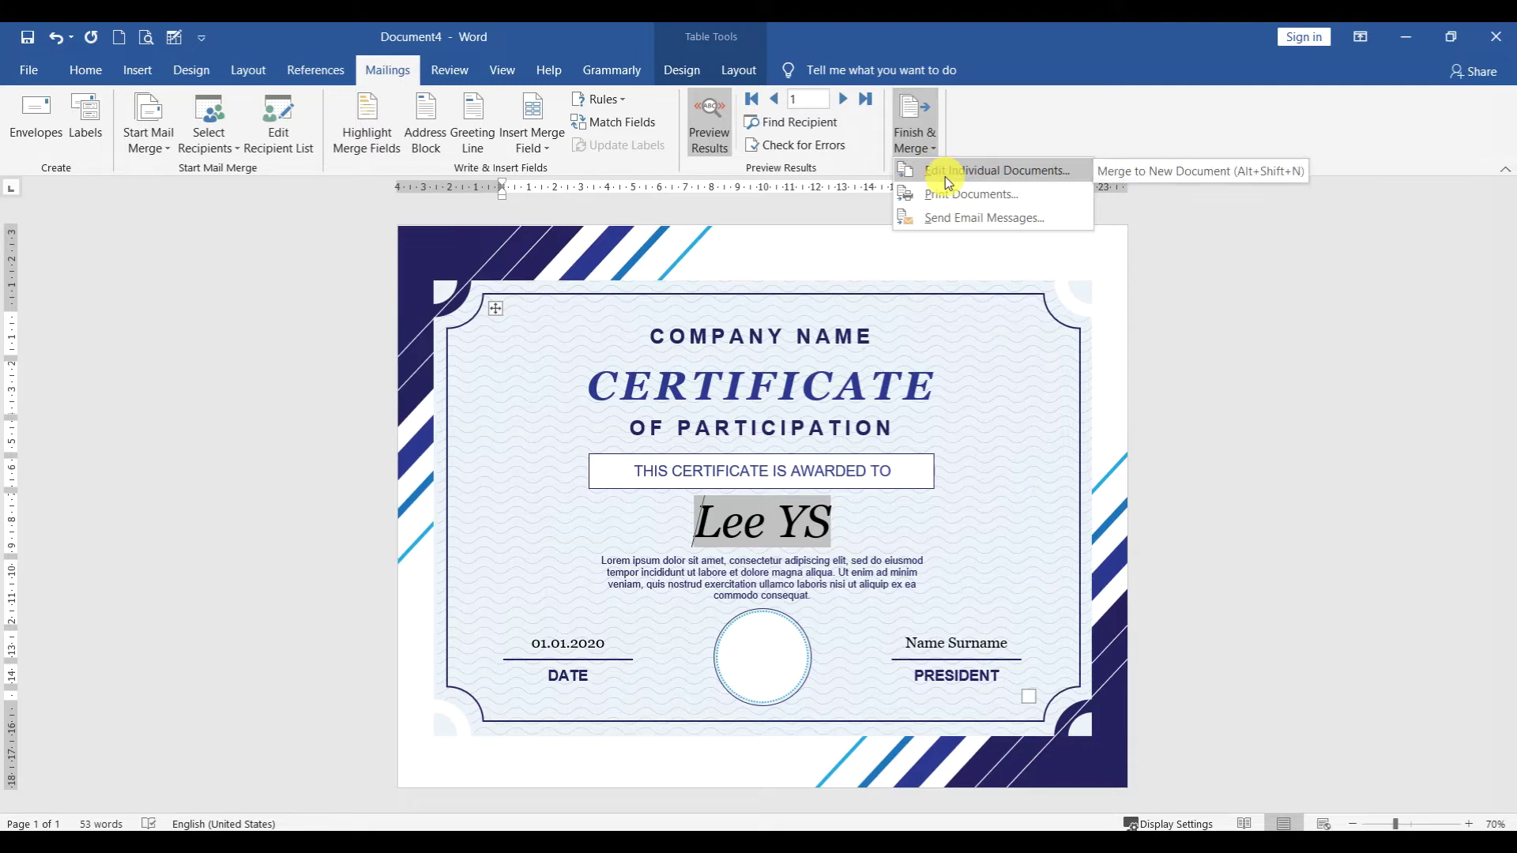
pyautogui.click(946, 175)
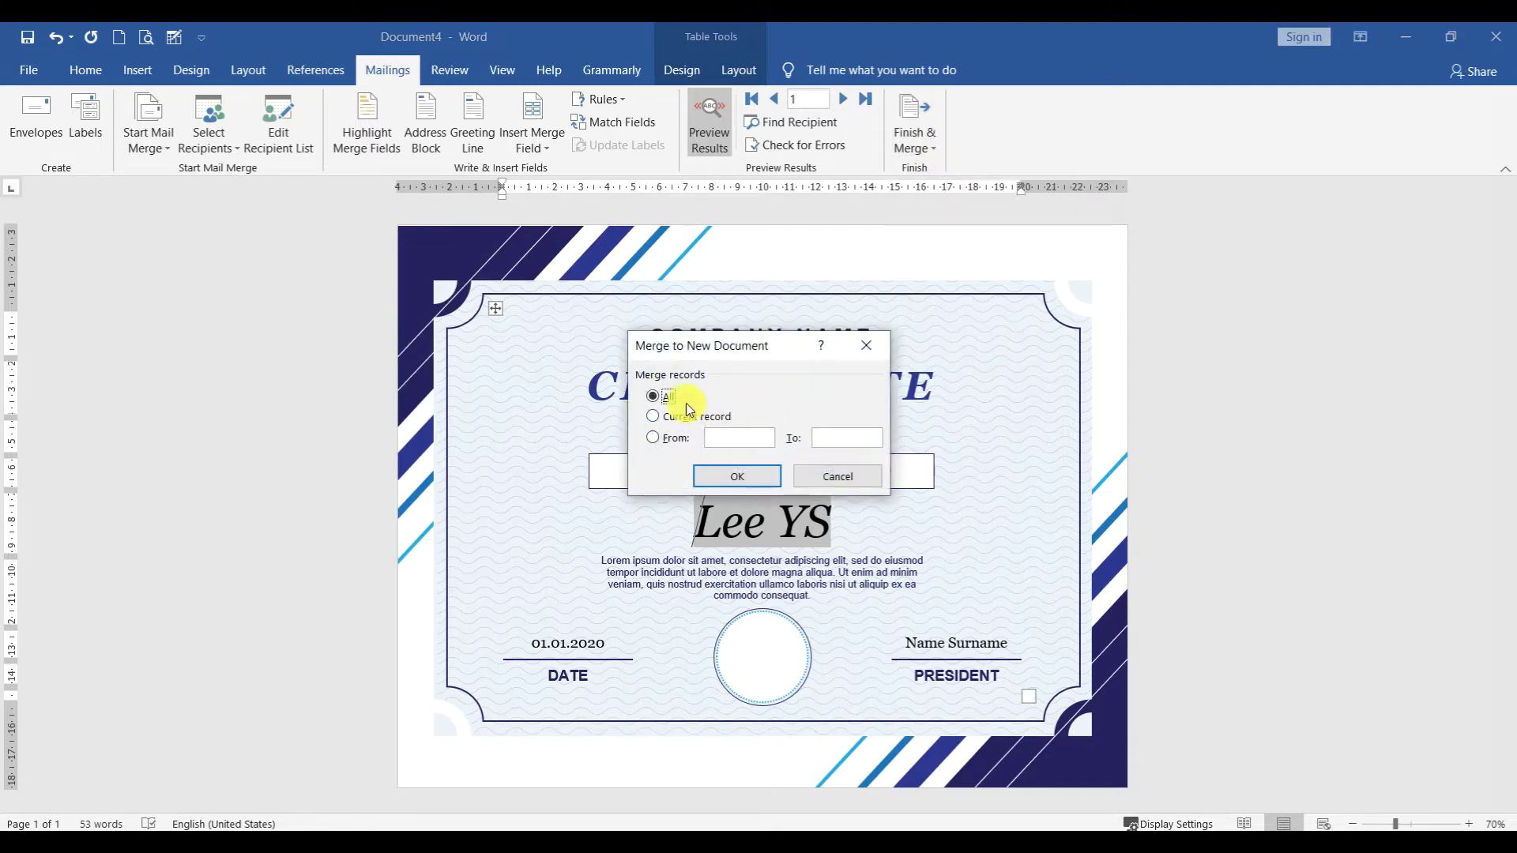
pyautogui.click(737, 479)
pyautogui.click(738, 478)
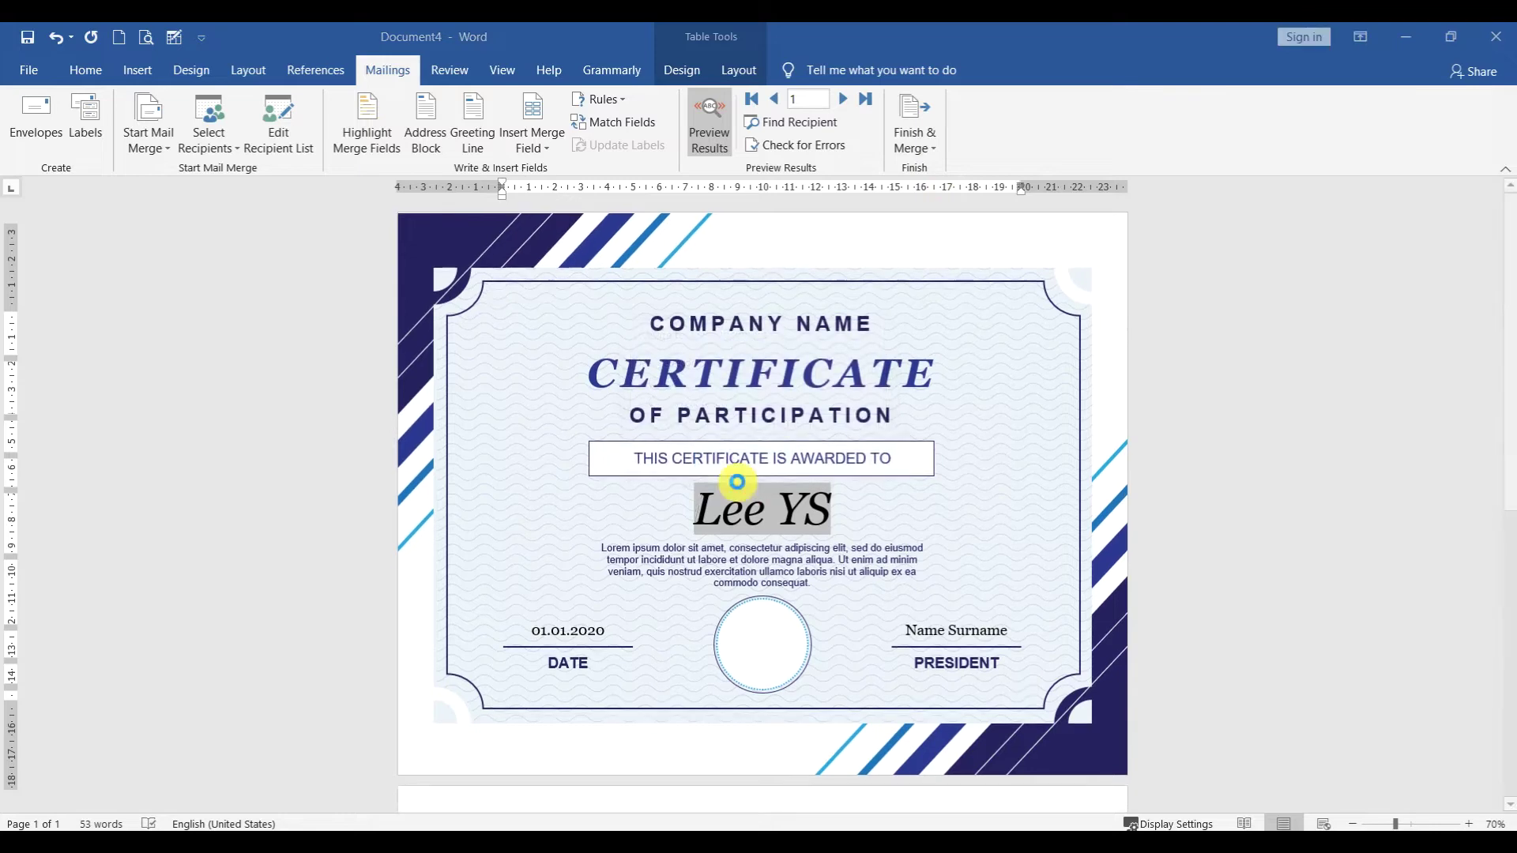
pyautogui.scroll(-1, 787, 453)
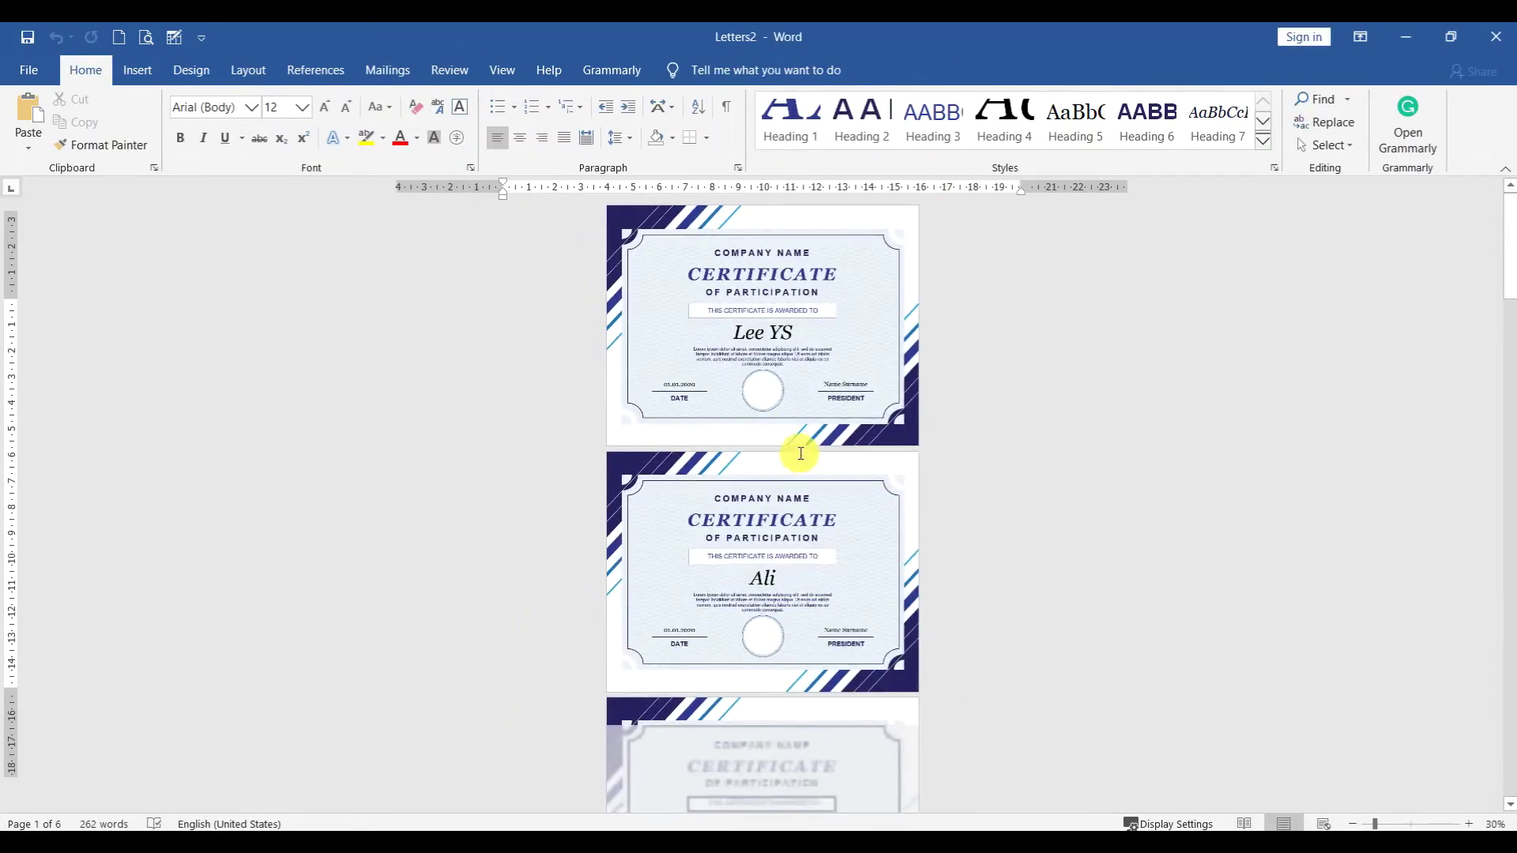
pyautogui.scroll(-1, 798, 455)
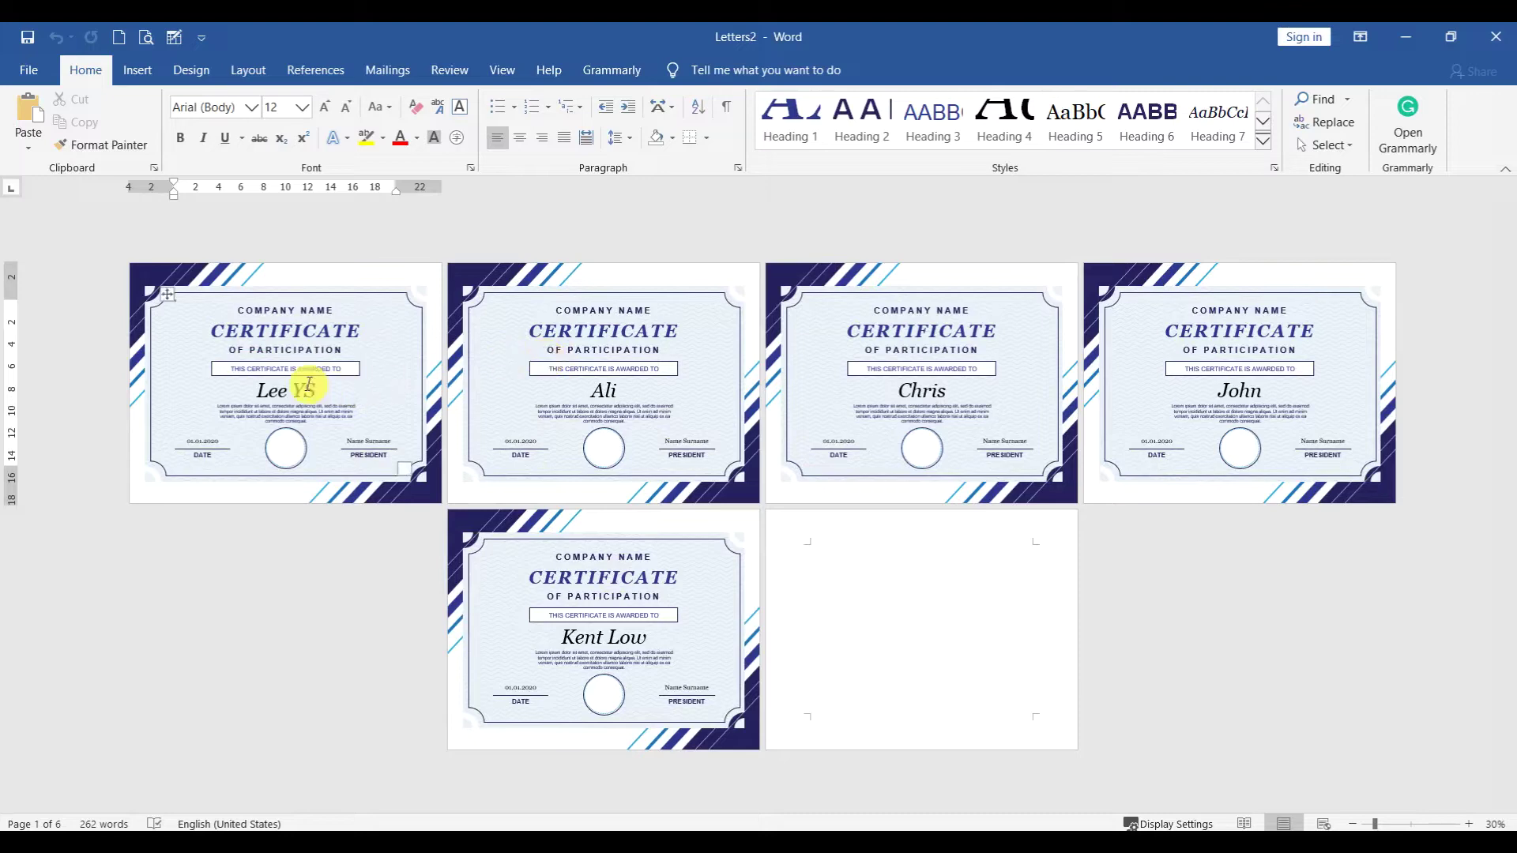
pyautogui.moveTo(1132, 827)
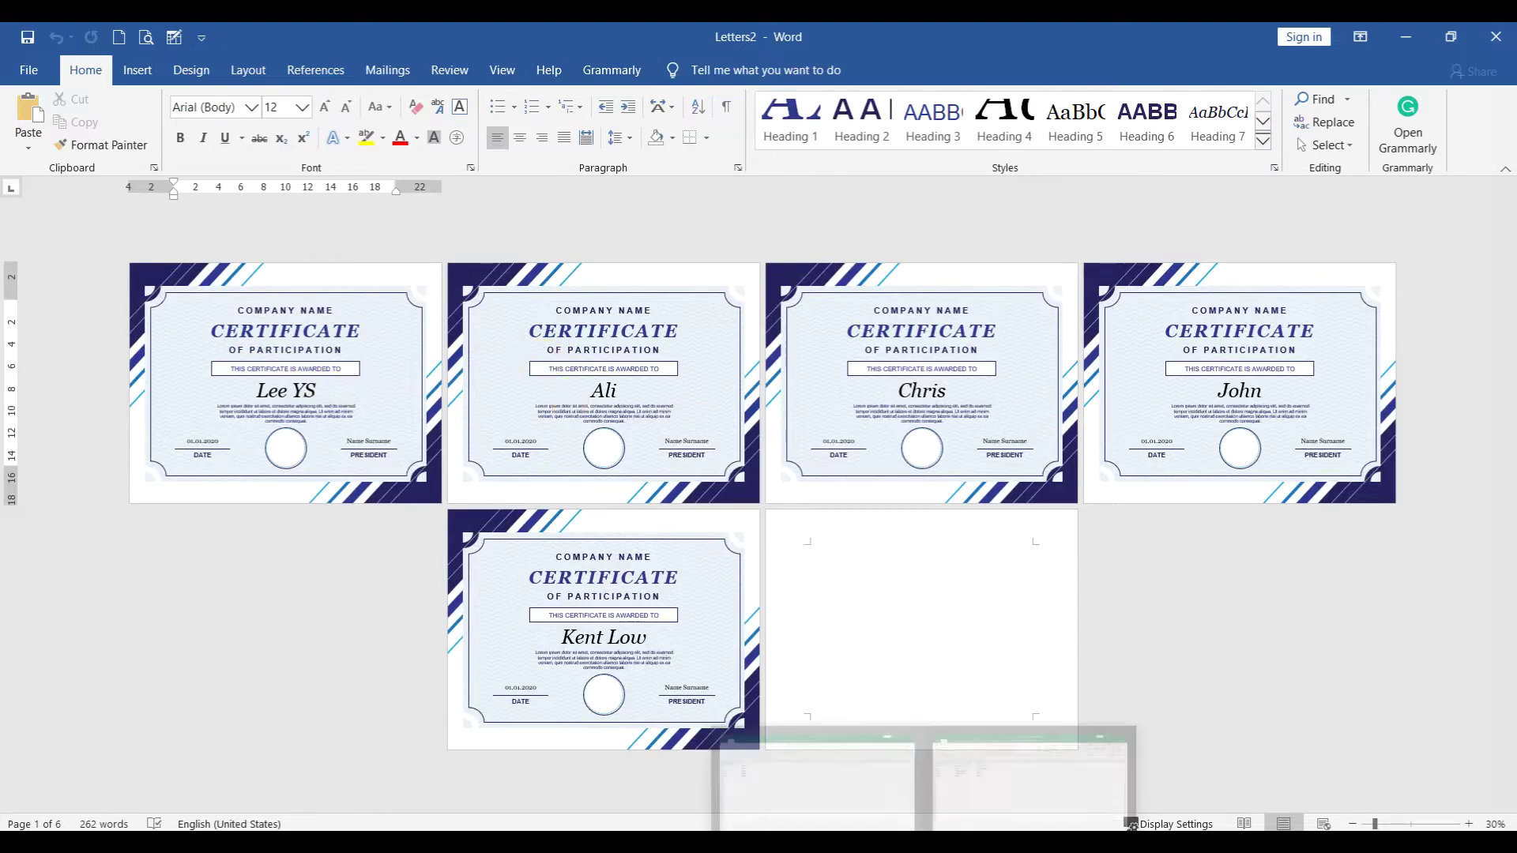
pyautogui.click(1019, 779)
pyautogui.click(55, 269)
pyautogui.click(51, 285)
pyautogui.click(50, 305)
pyautogui.click(50, 323)
pyautogui.click(48, 342)
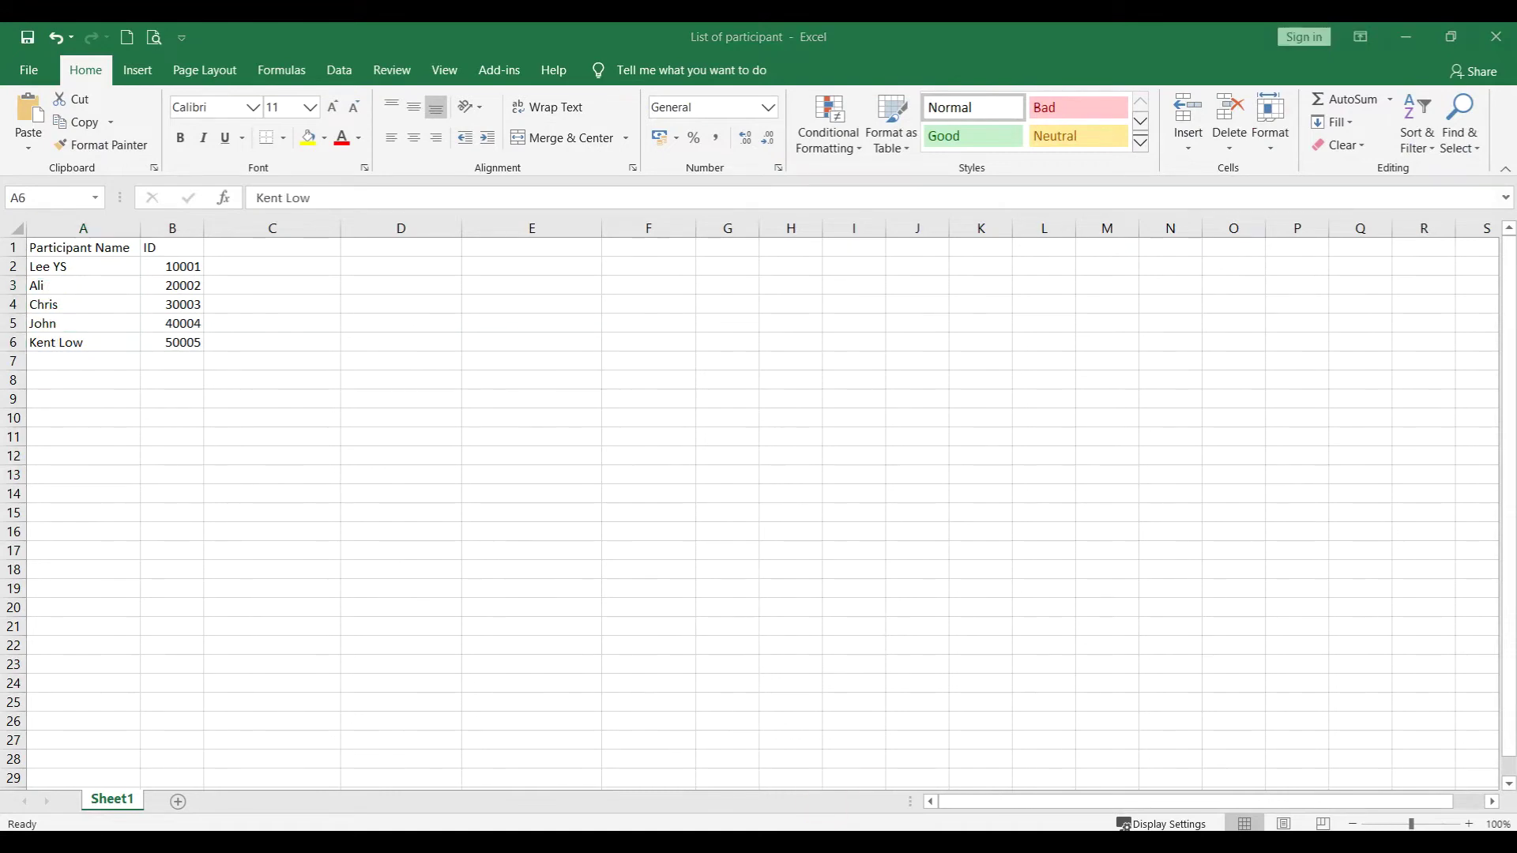
pyautogui.hotkey('alt', 'Tab')
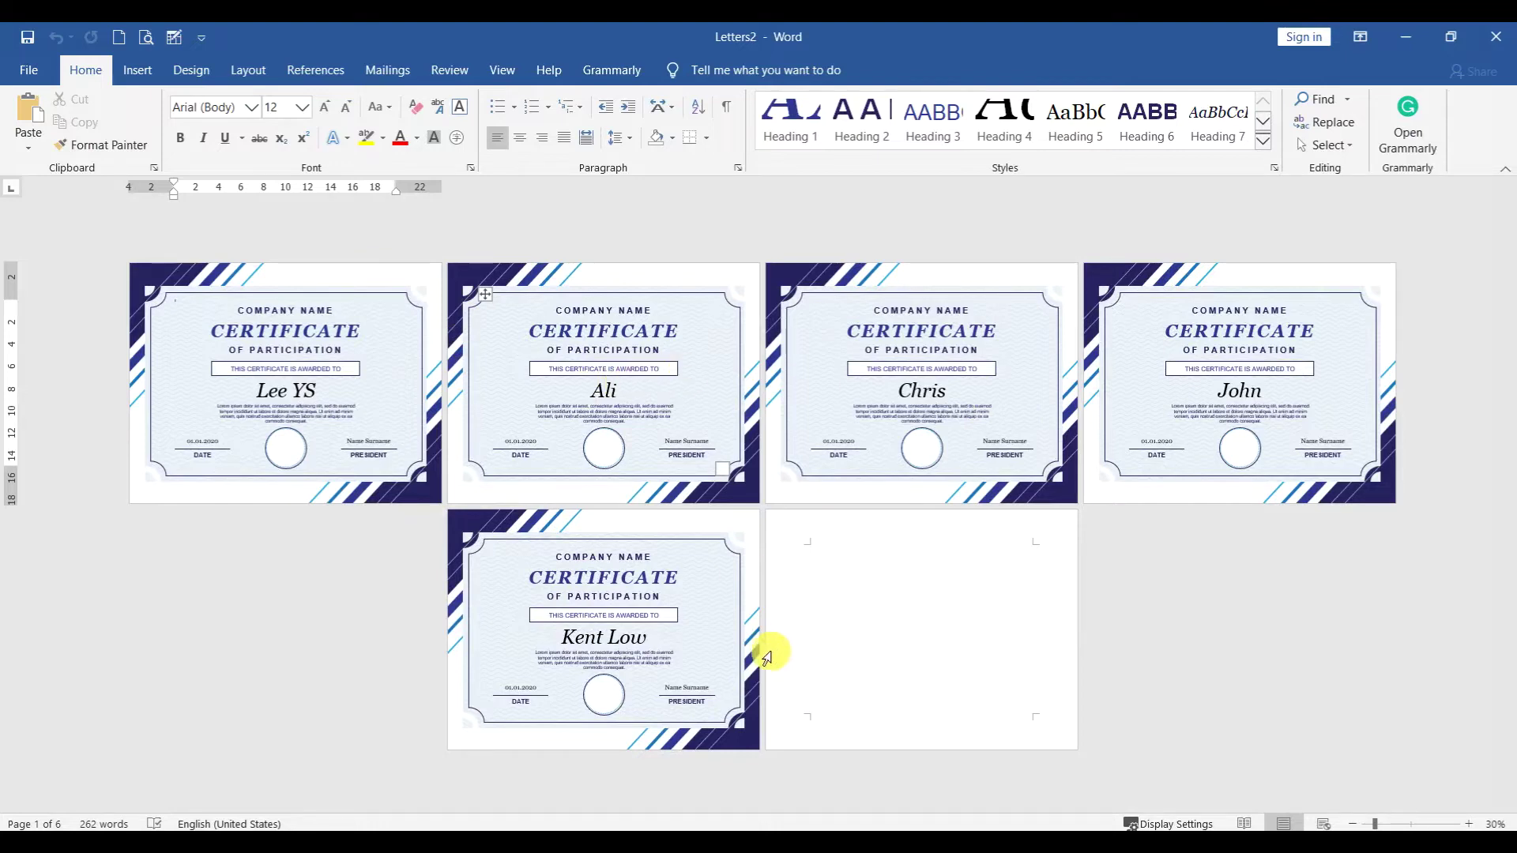
# Back in the certificate template, select the [Type of Award] placeholder and show the Mailings tools
pyautogui.hotkey('alt', 'Tab')
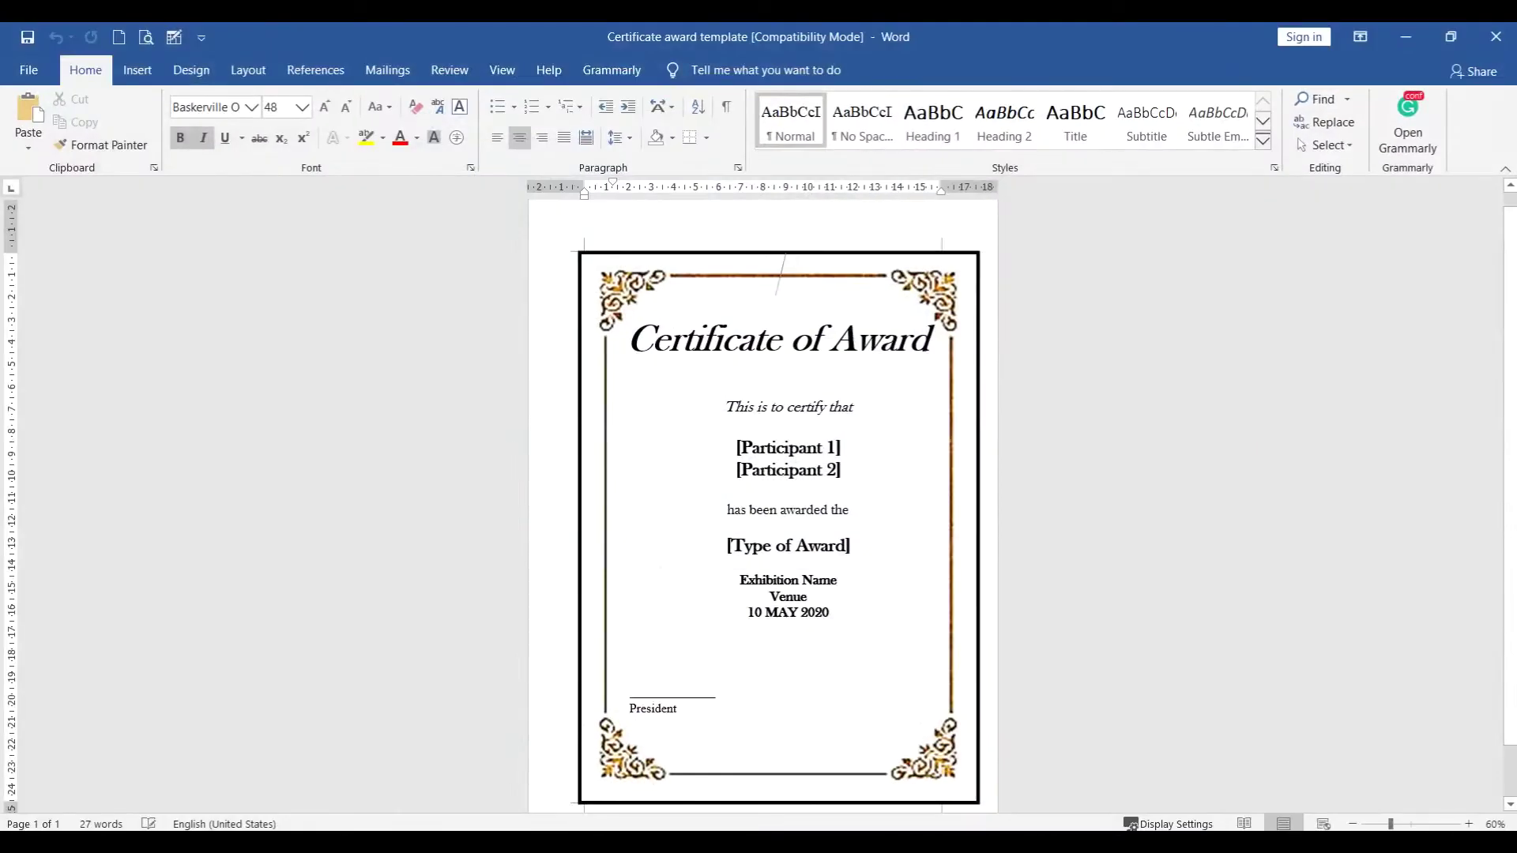
pyautogui.click(821, 462)
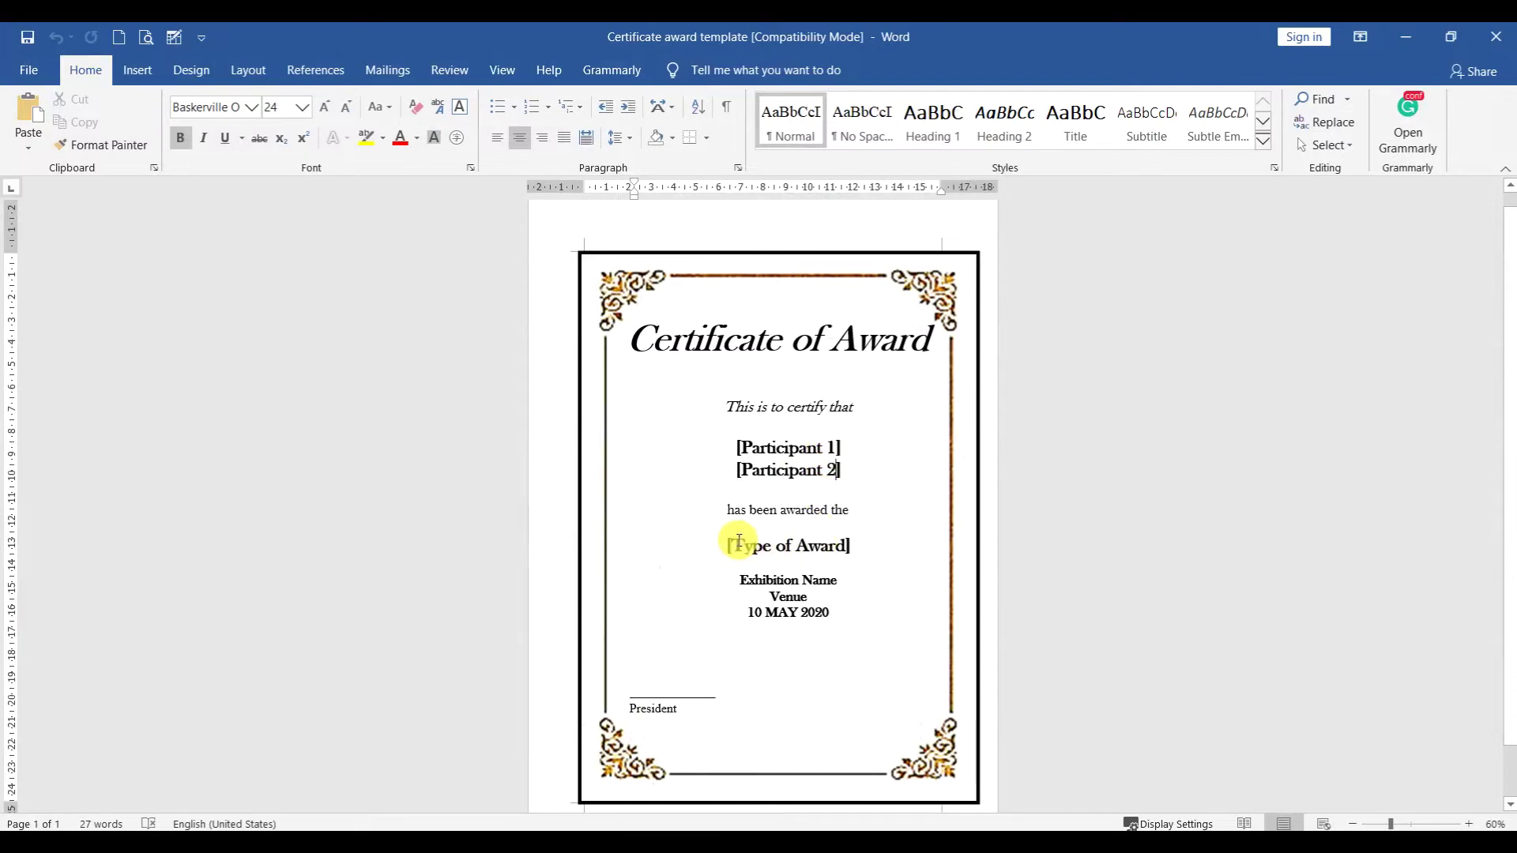
pyautogui.click(868, 541)
pyautogui.click(806, 610)
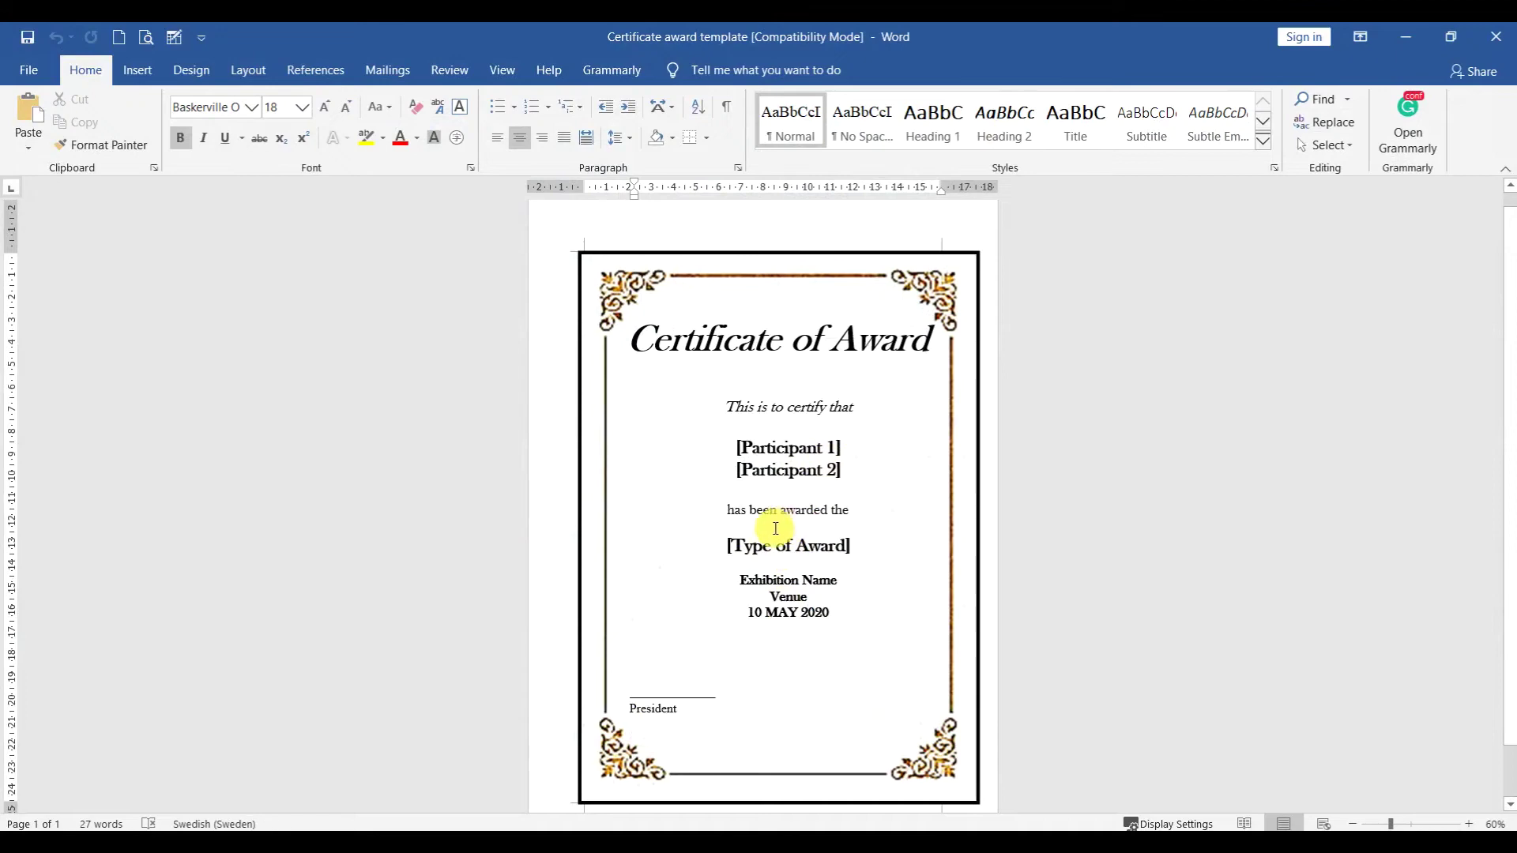
pyautogui.click(743, 448)
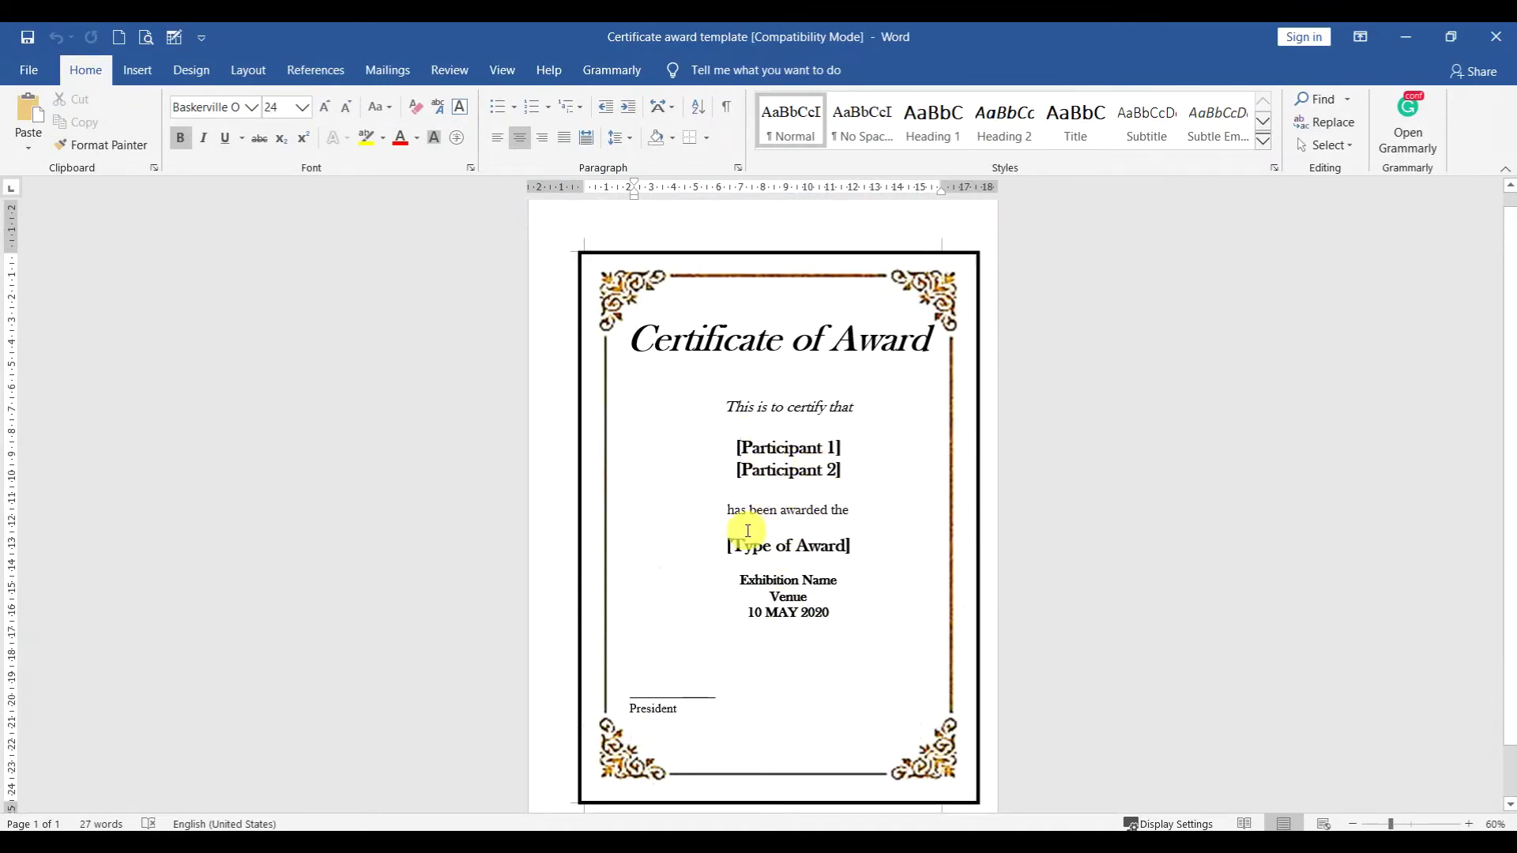
pyautogui.moveTo(725, 546); pyautogui.dragTo(859, 547)
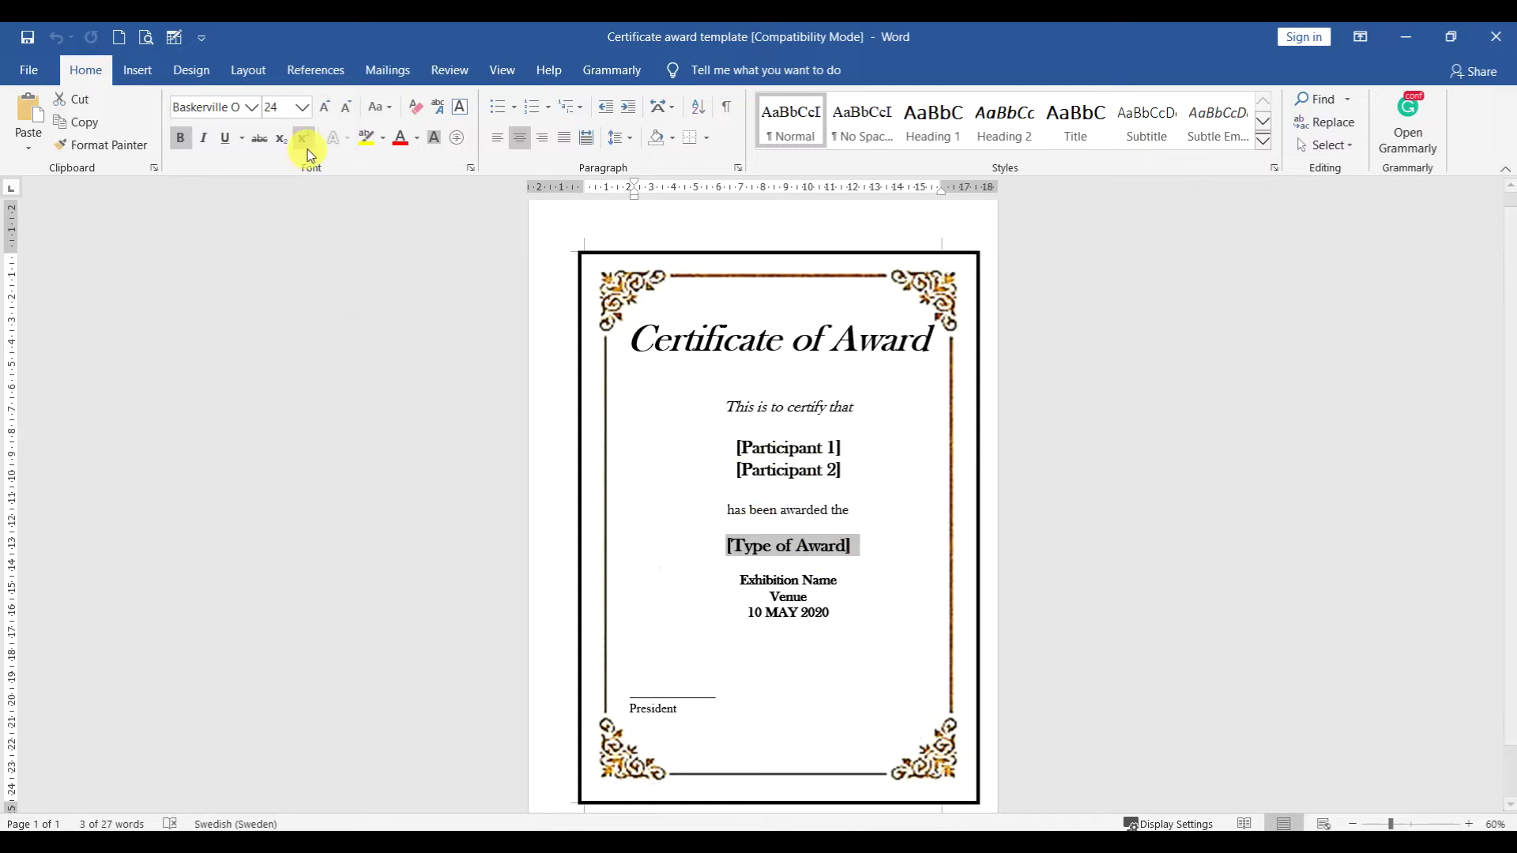
pyautogui.click(384, 70)
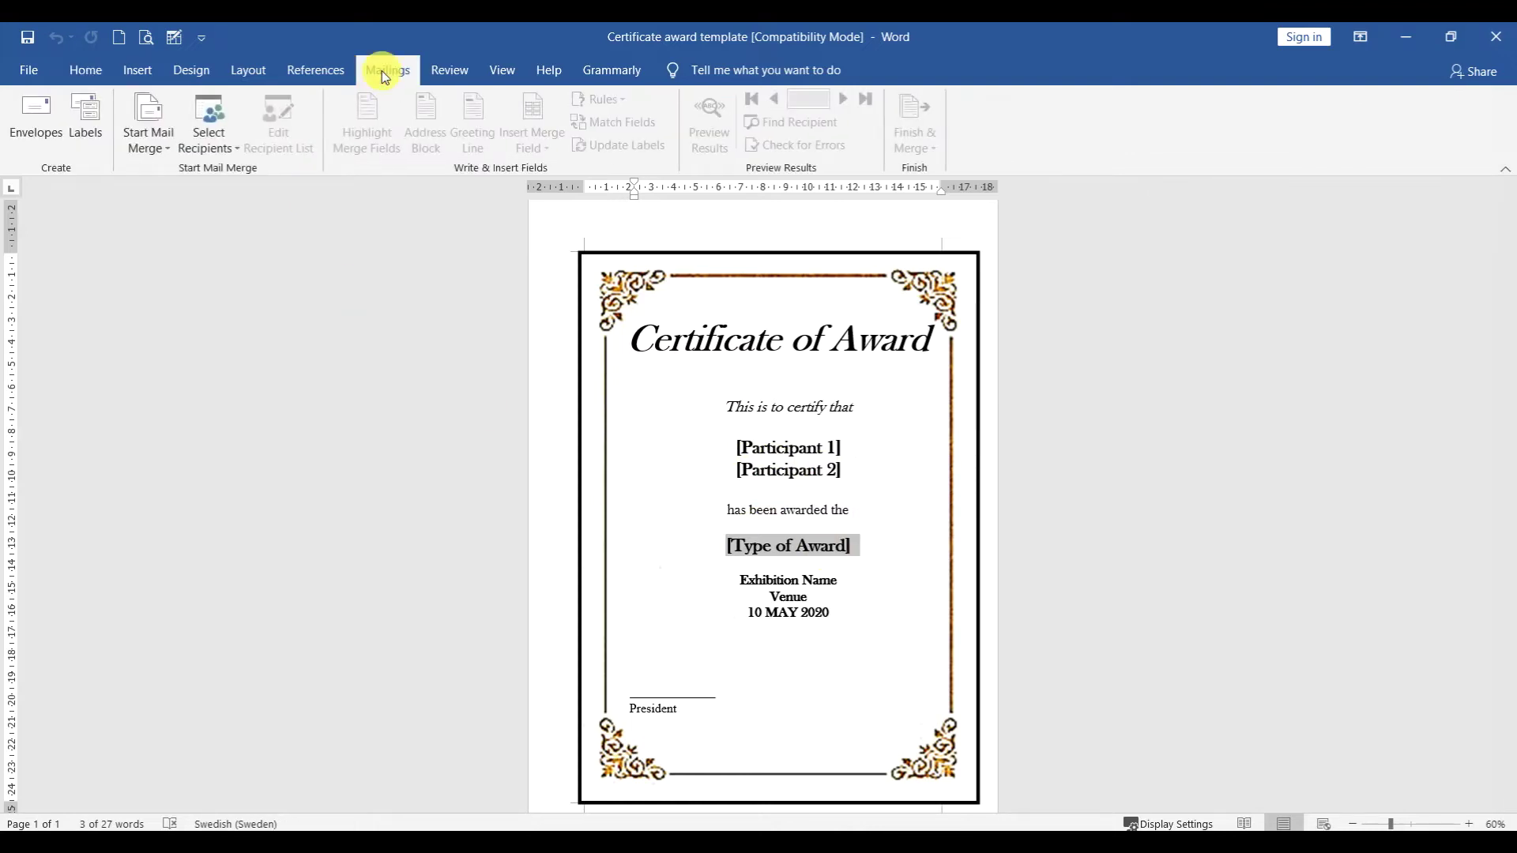
# Start a Normal Word Document merge with recipients from Sheet1$ of the Desktop workbook 'List of participant and award'
pyautogui.click(149, 131)
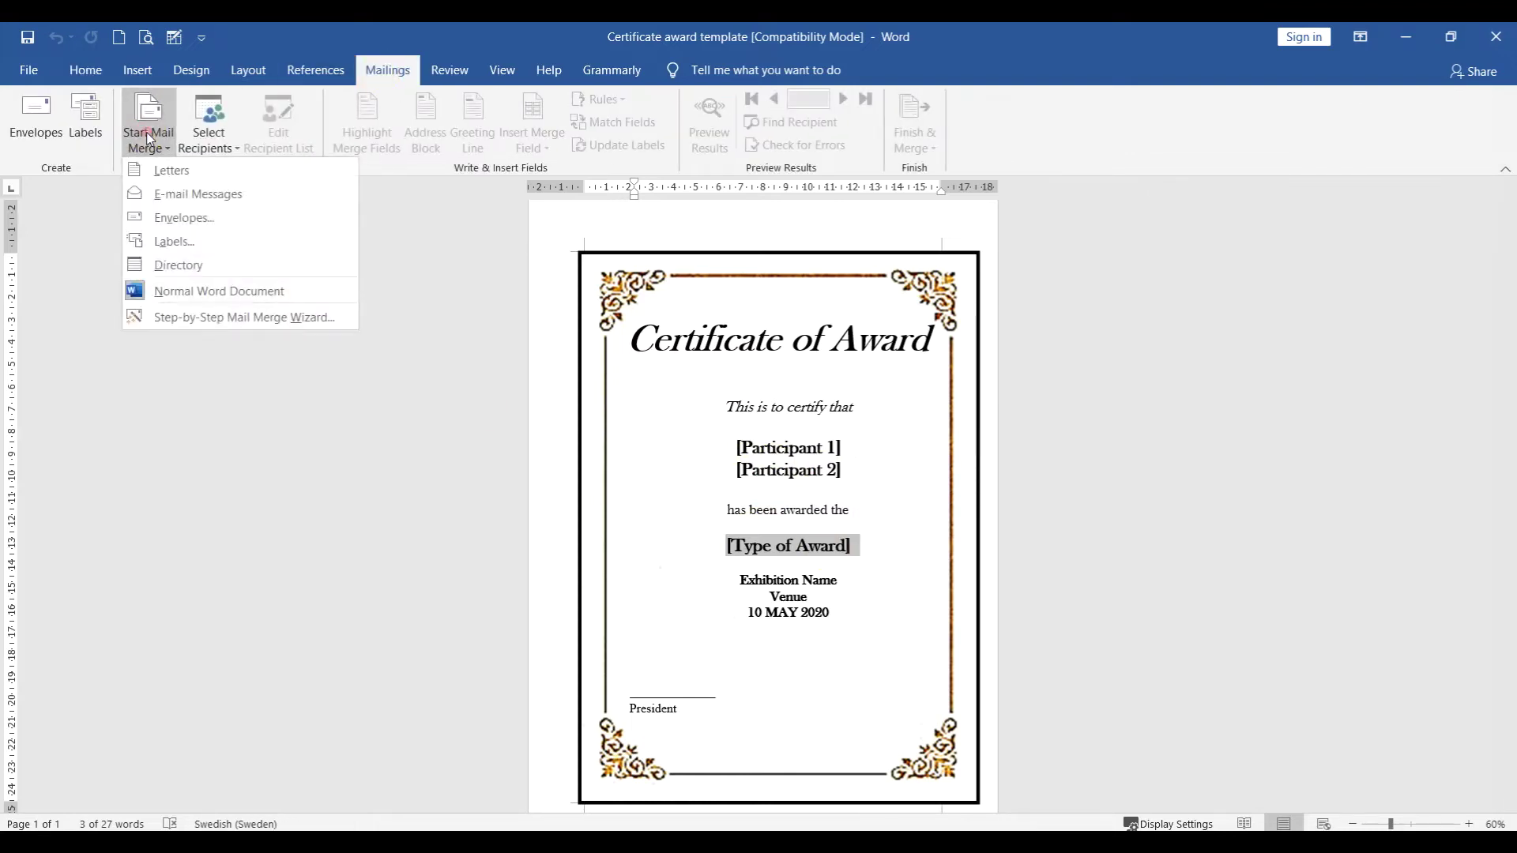
pyautogui.click(176, 292)
pyautogui.click(212, 142)
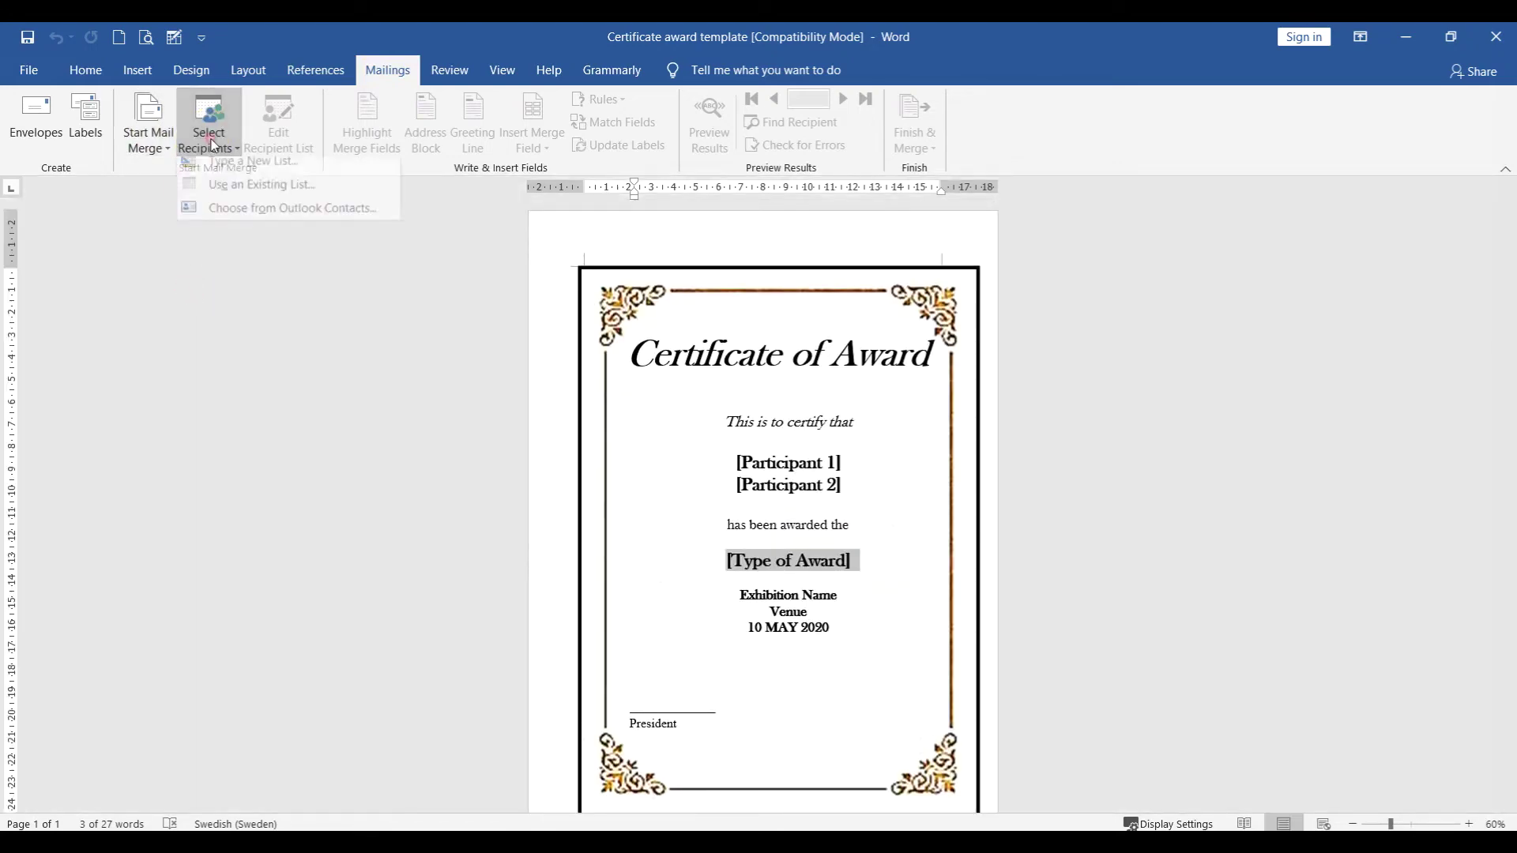
pyautogui.click(225, 196)
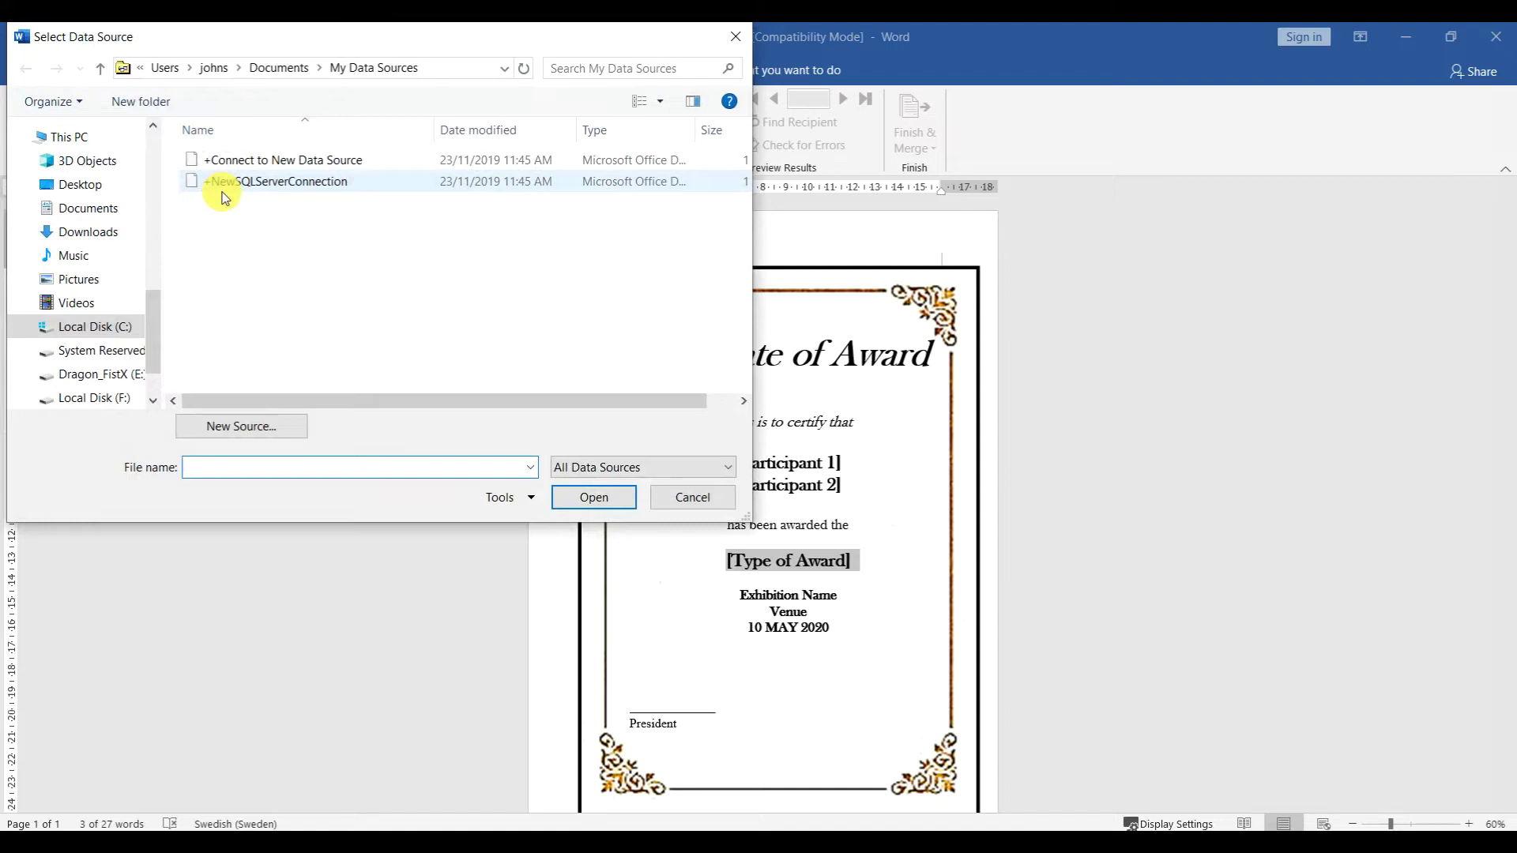
pyautogui.click(136, 186)
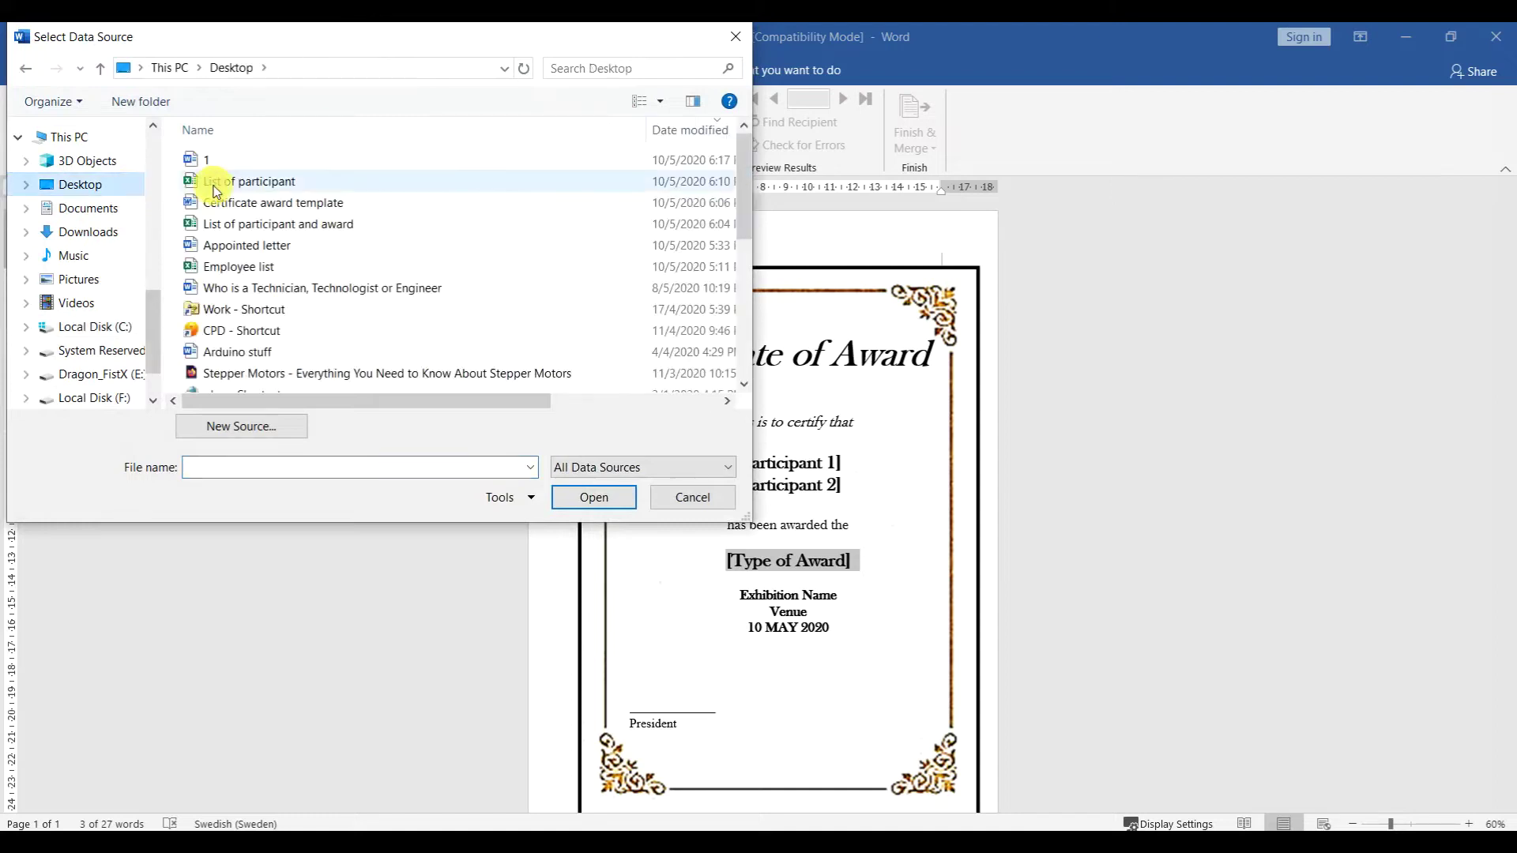
pyautogui.click(264, 228)
pyautogui.doubleClick(264, 228)
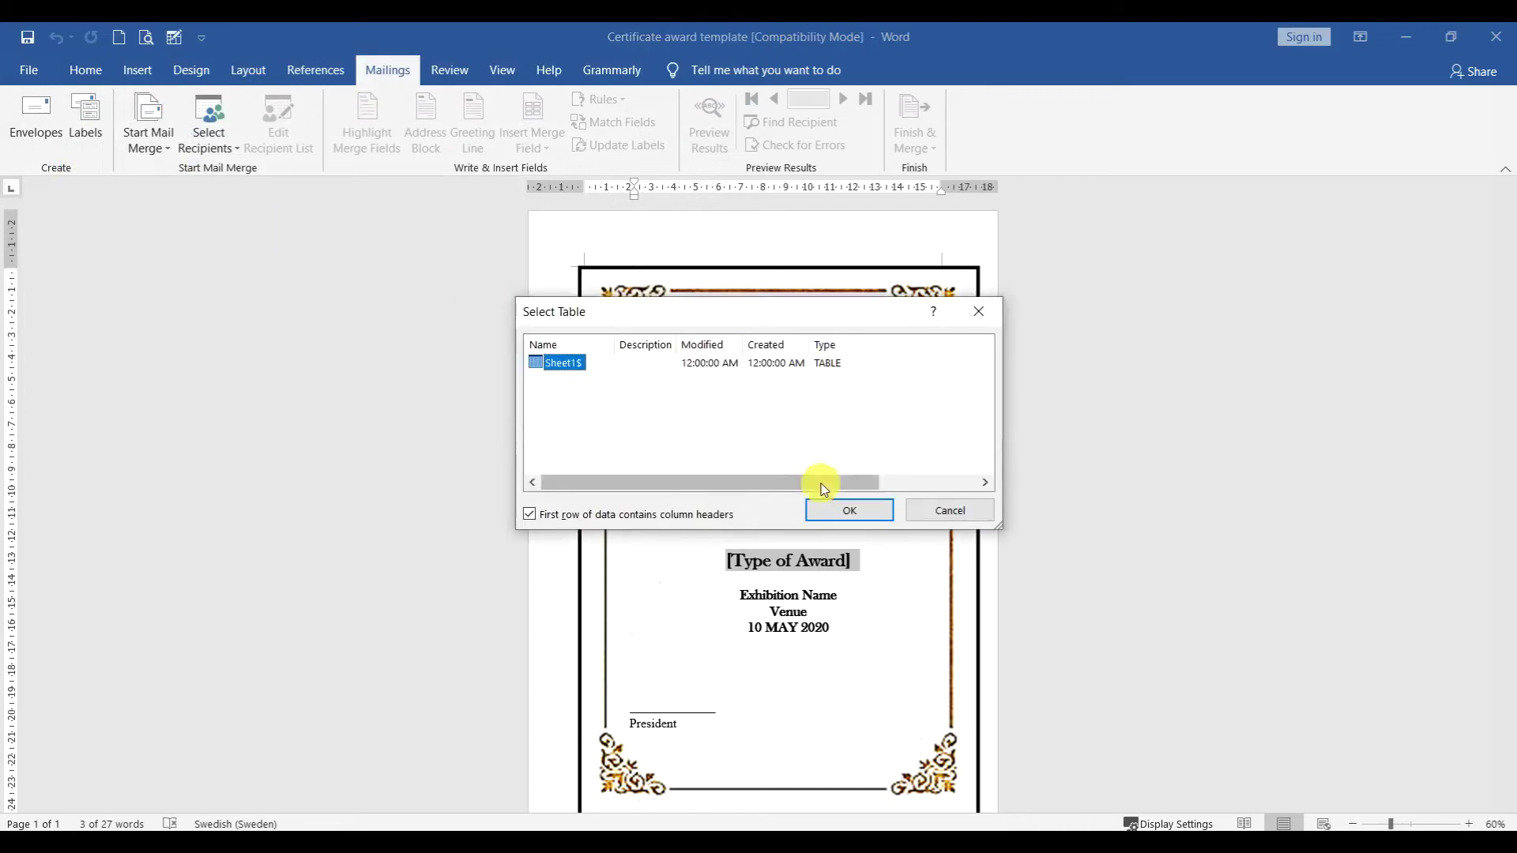
pyautogui.click(839, 512)
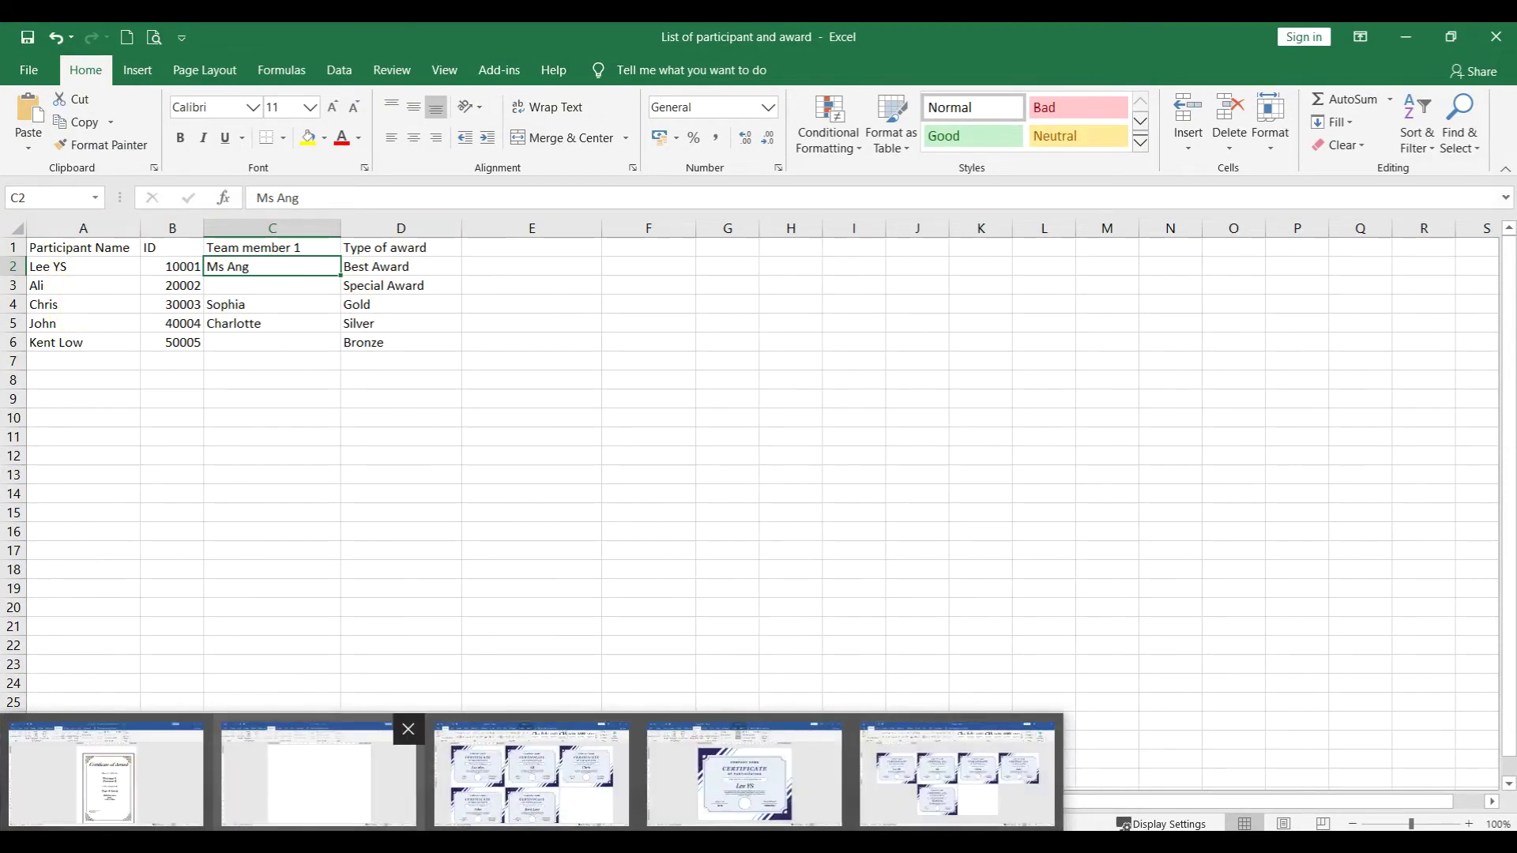
# Go from the Excel participant list back to the Word certificate template
pyautogui.click(106, 774)
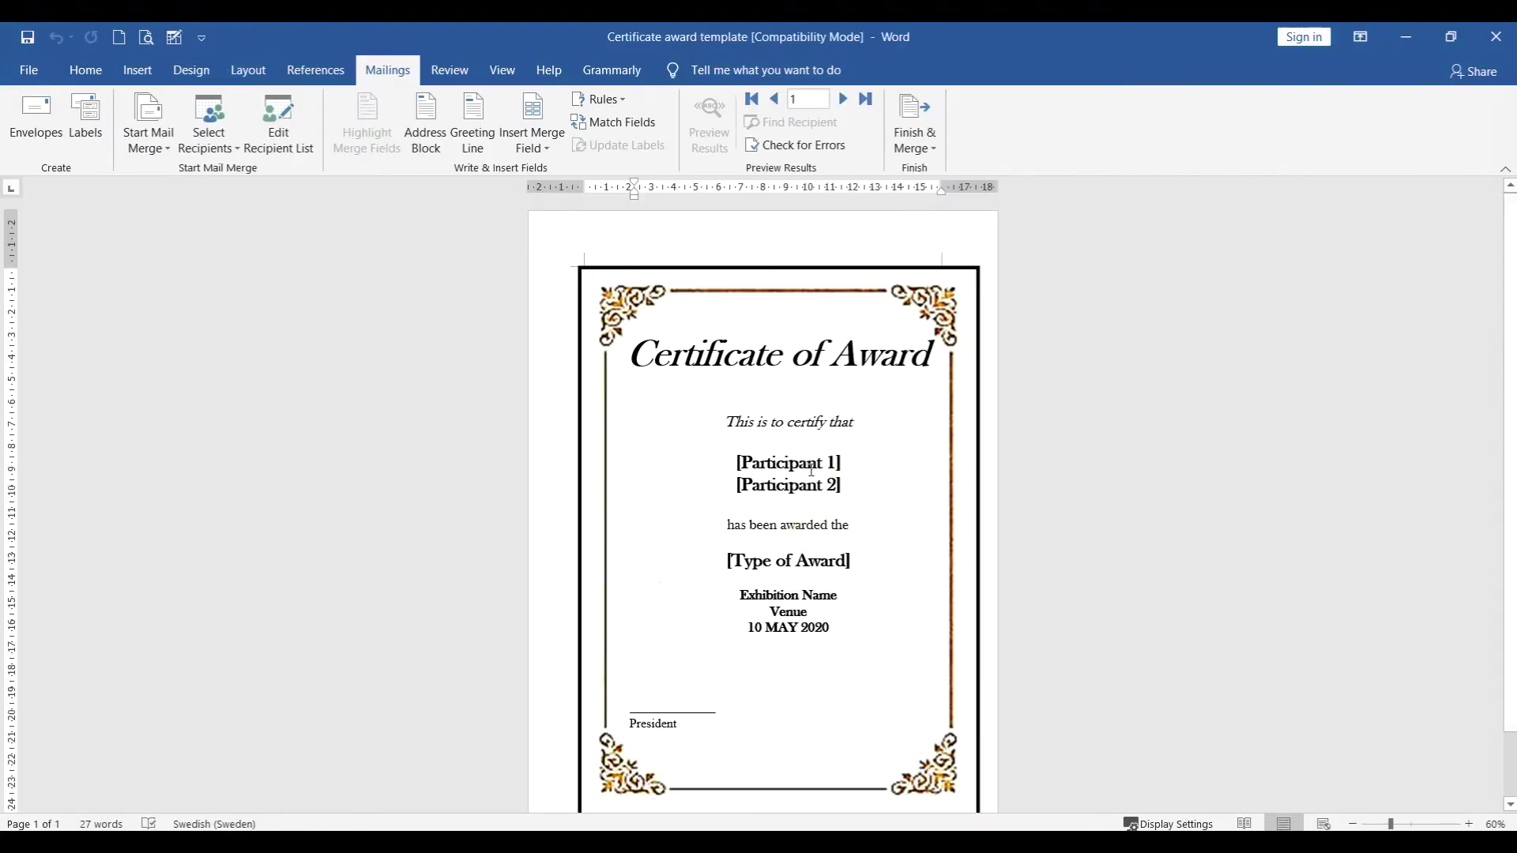
# Replace [Participant 1] with the Participant_Name merge field and put [Participant 2] on its own line
pyautogui.click(551, 150)
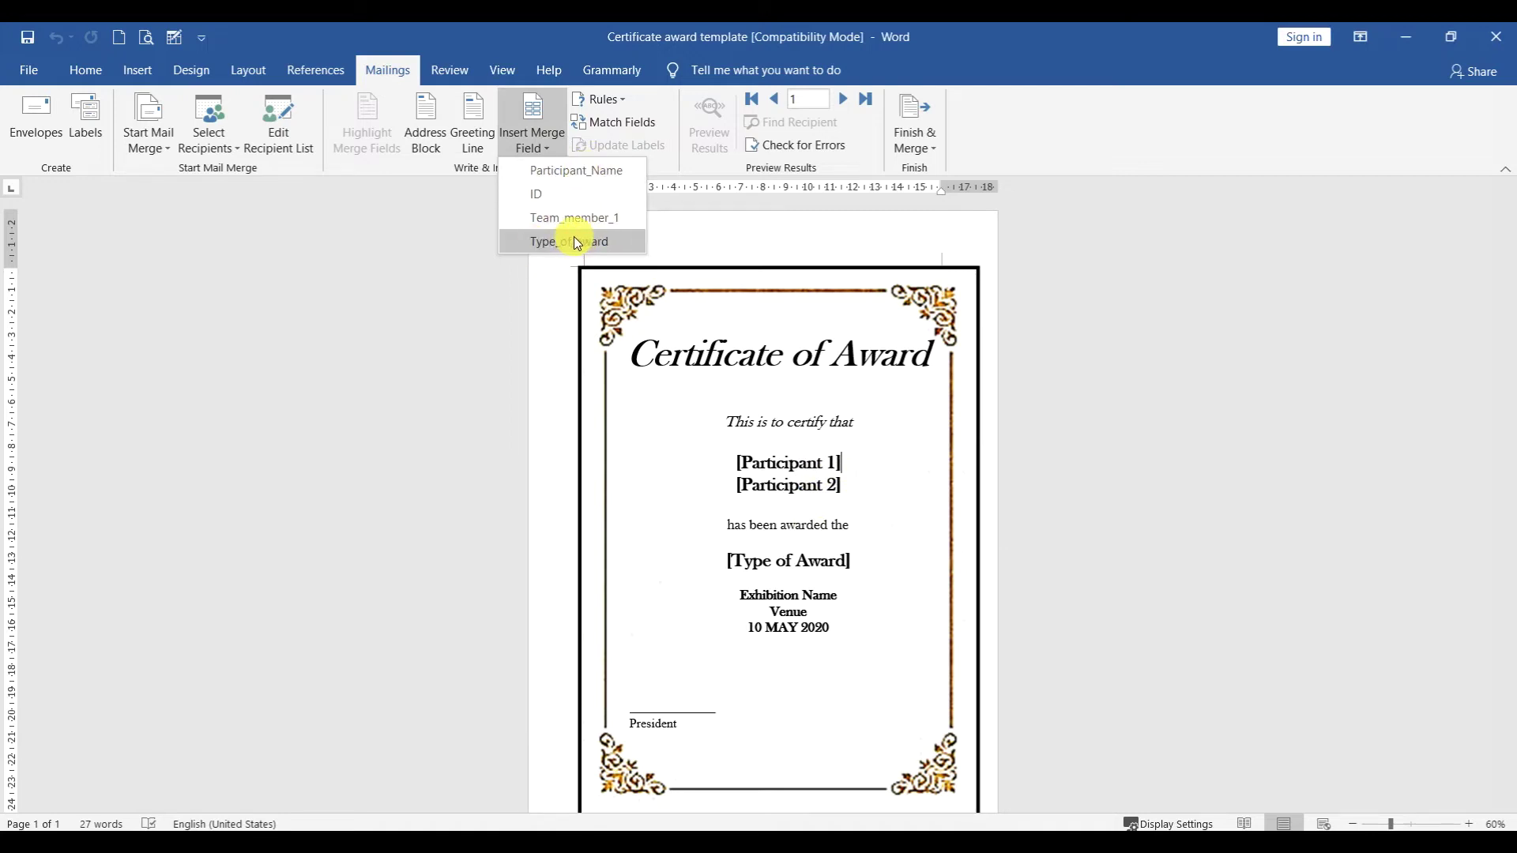
pyautogui.click(843, 462)
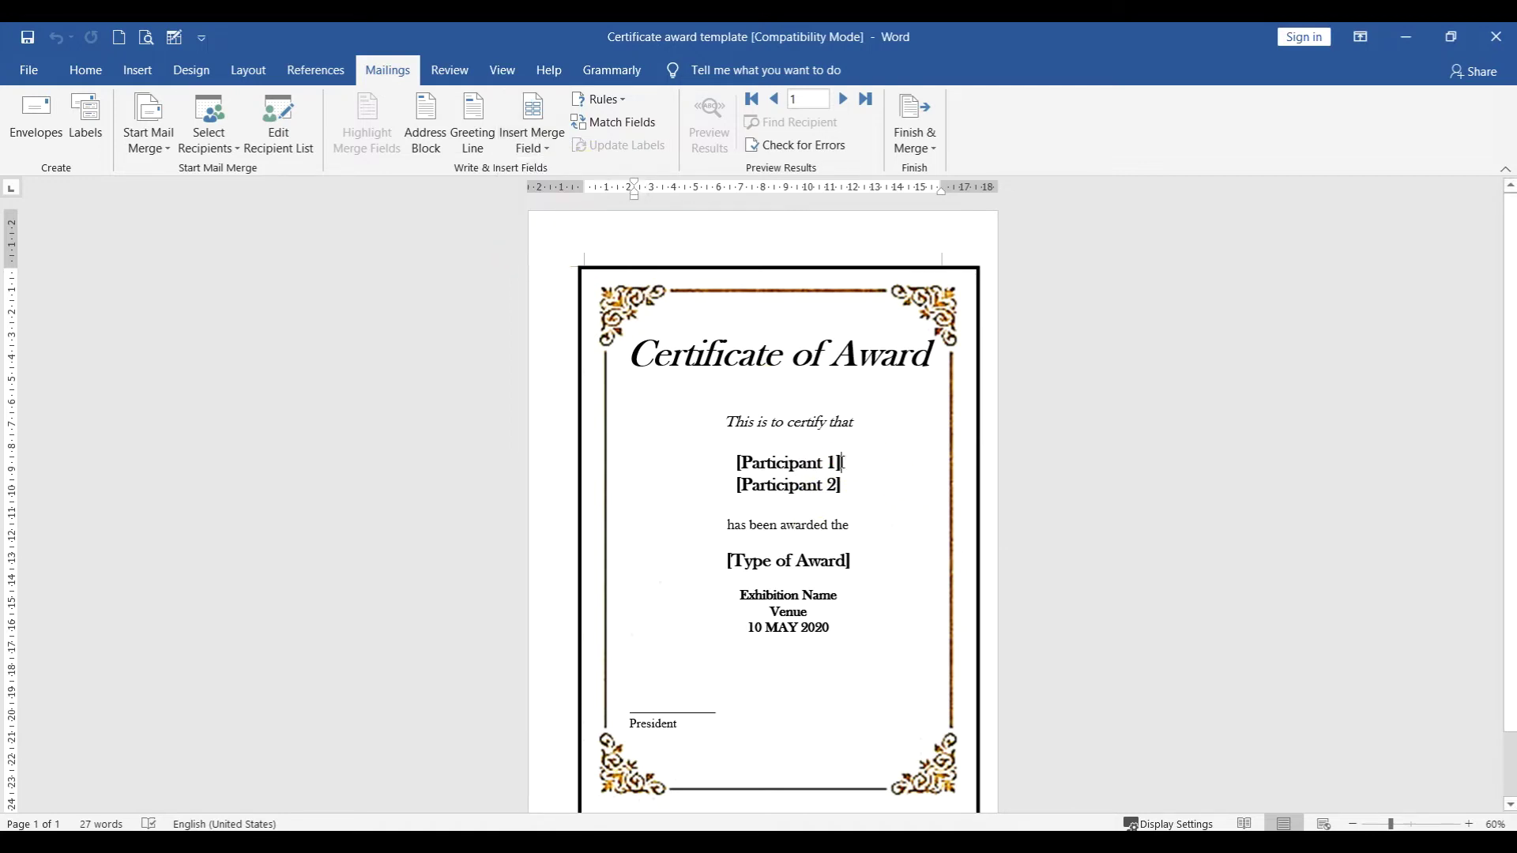
pyautogui.moveTo(843, 462); pyautogui.dragTo(773, 461)
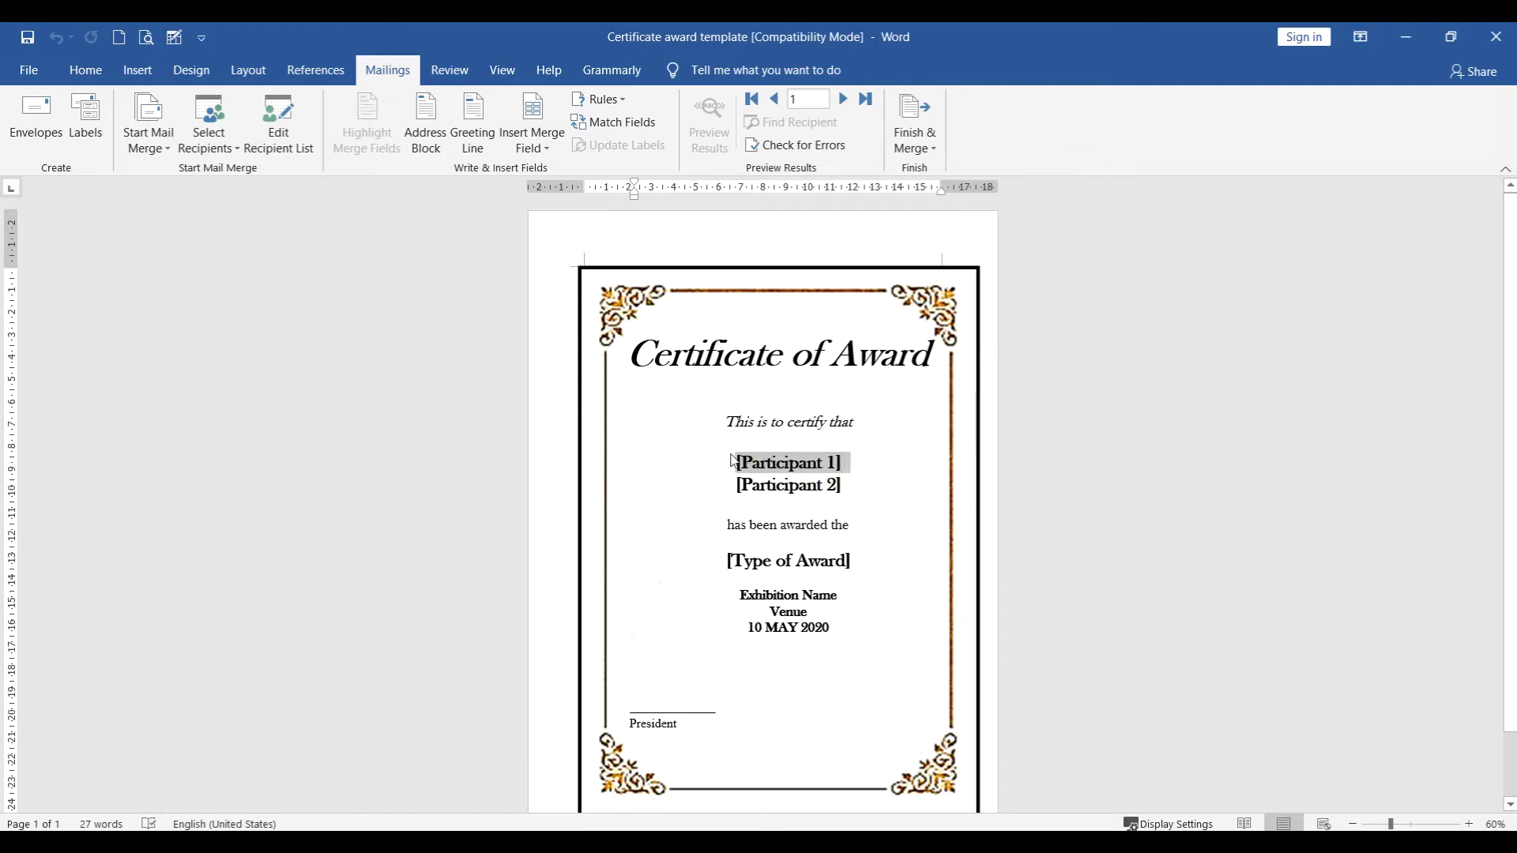
pyautogui.scroll(3, 733, 461)
pyautogui.click(532, 146)
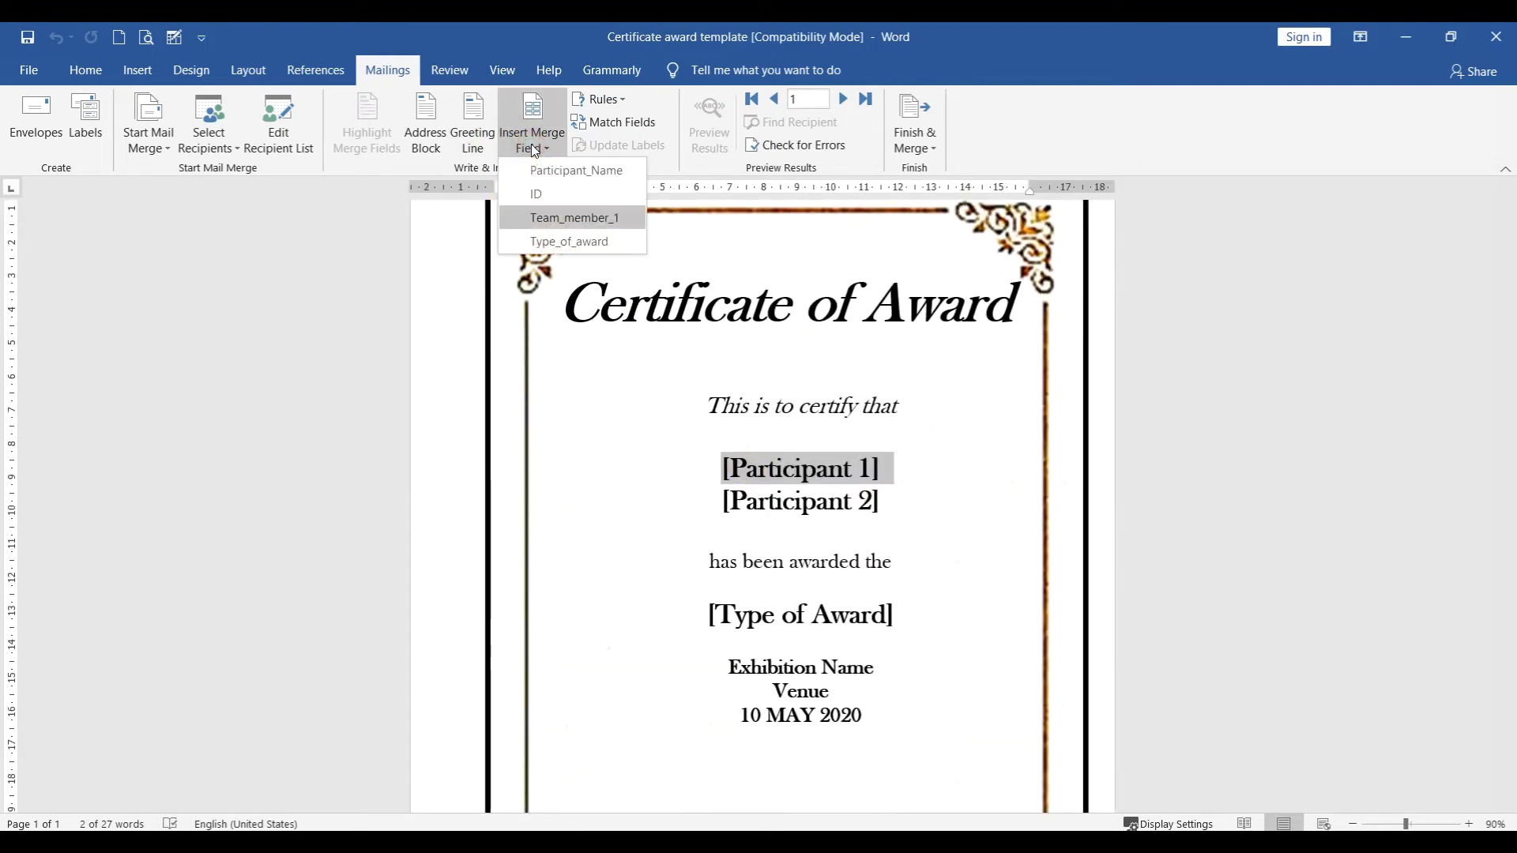
pyautogui.click(557, 171)
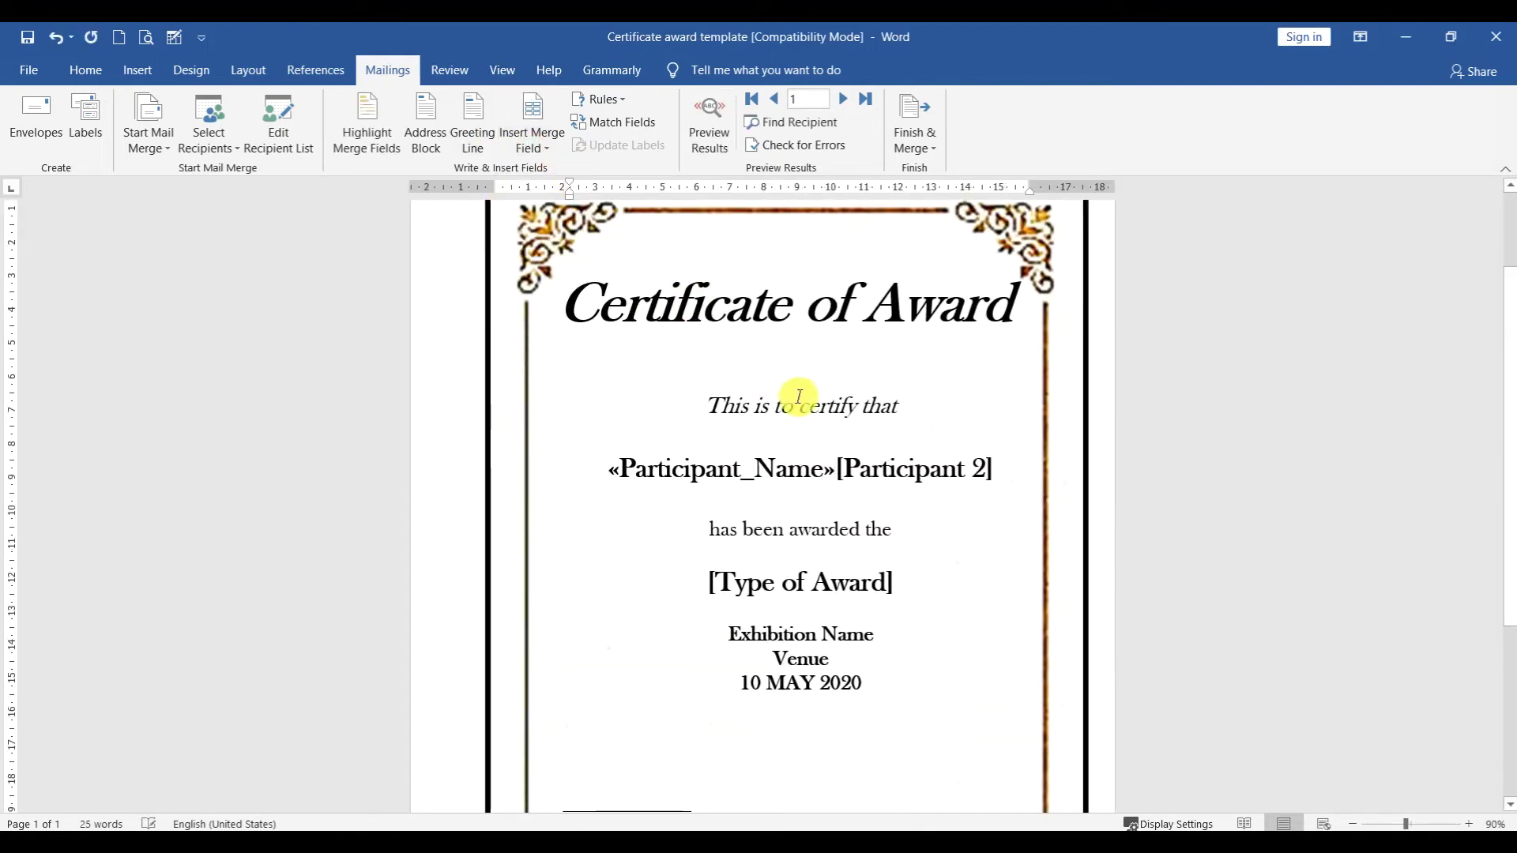
pyautogui.press('Return')
# Replace [Participant 2] with the Team_member_1 field and check the empty cell C3 in Excel
pyautogui.moveTo(883, 501); pyautogui.dragTo(720, 501)
pyautogui.click(535, 141)
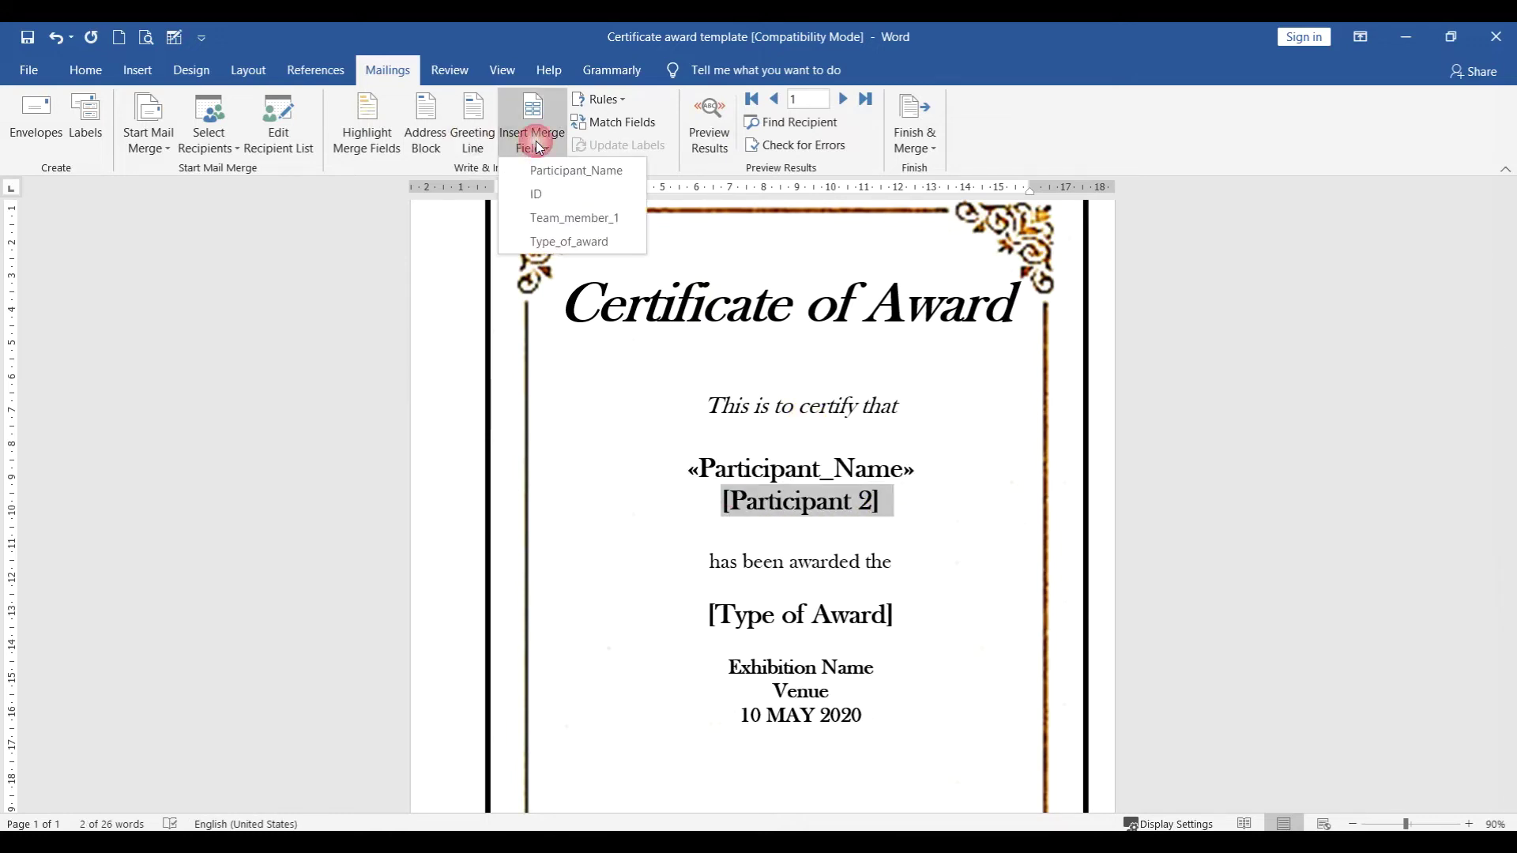
pyautogui.click(590, 221)
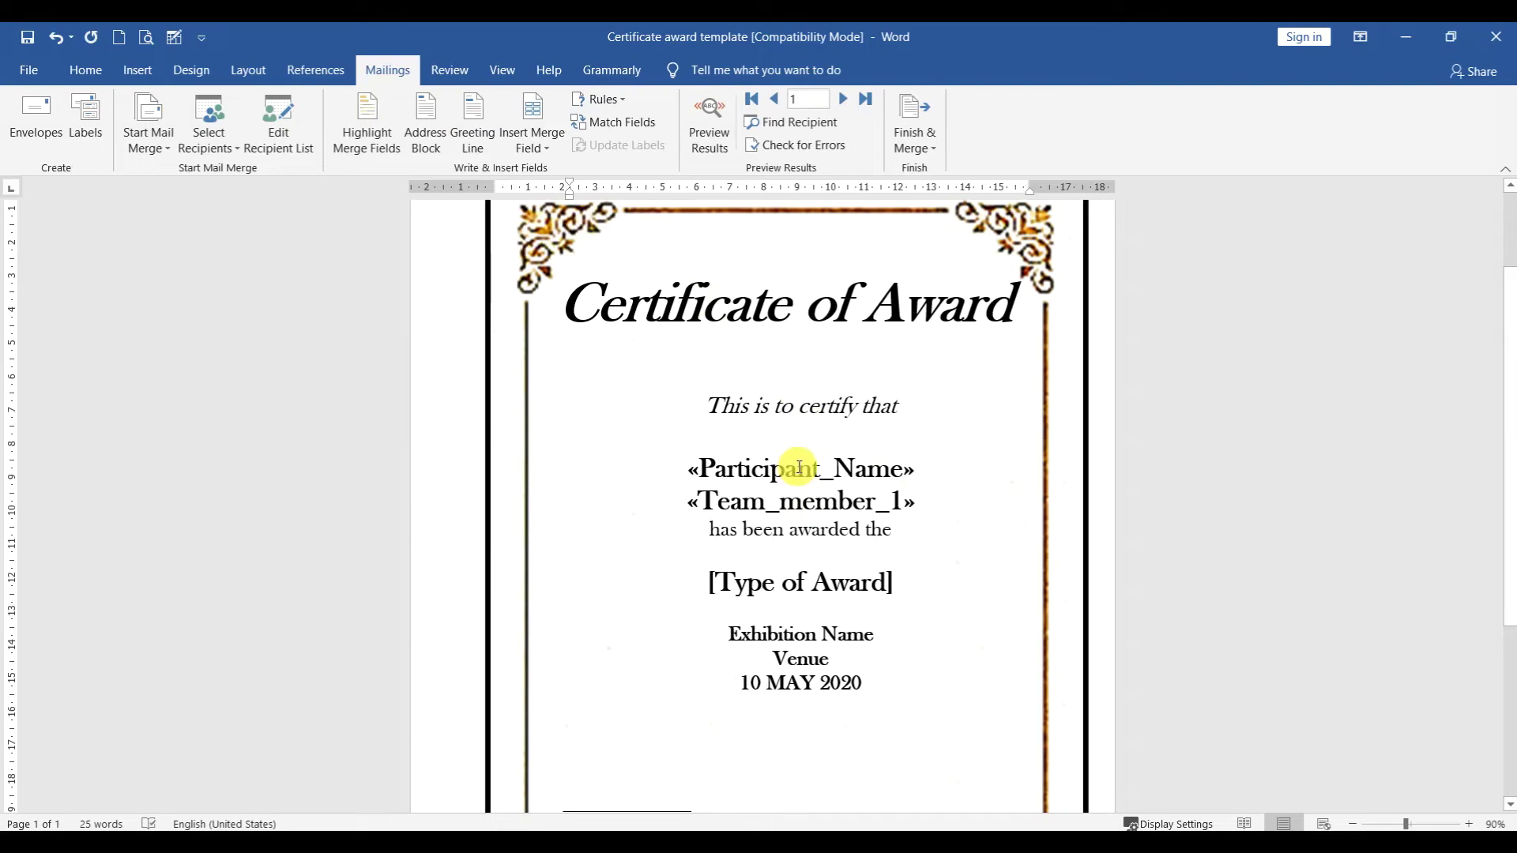
pyautogui.press('Return')
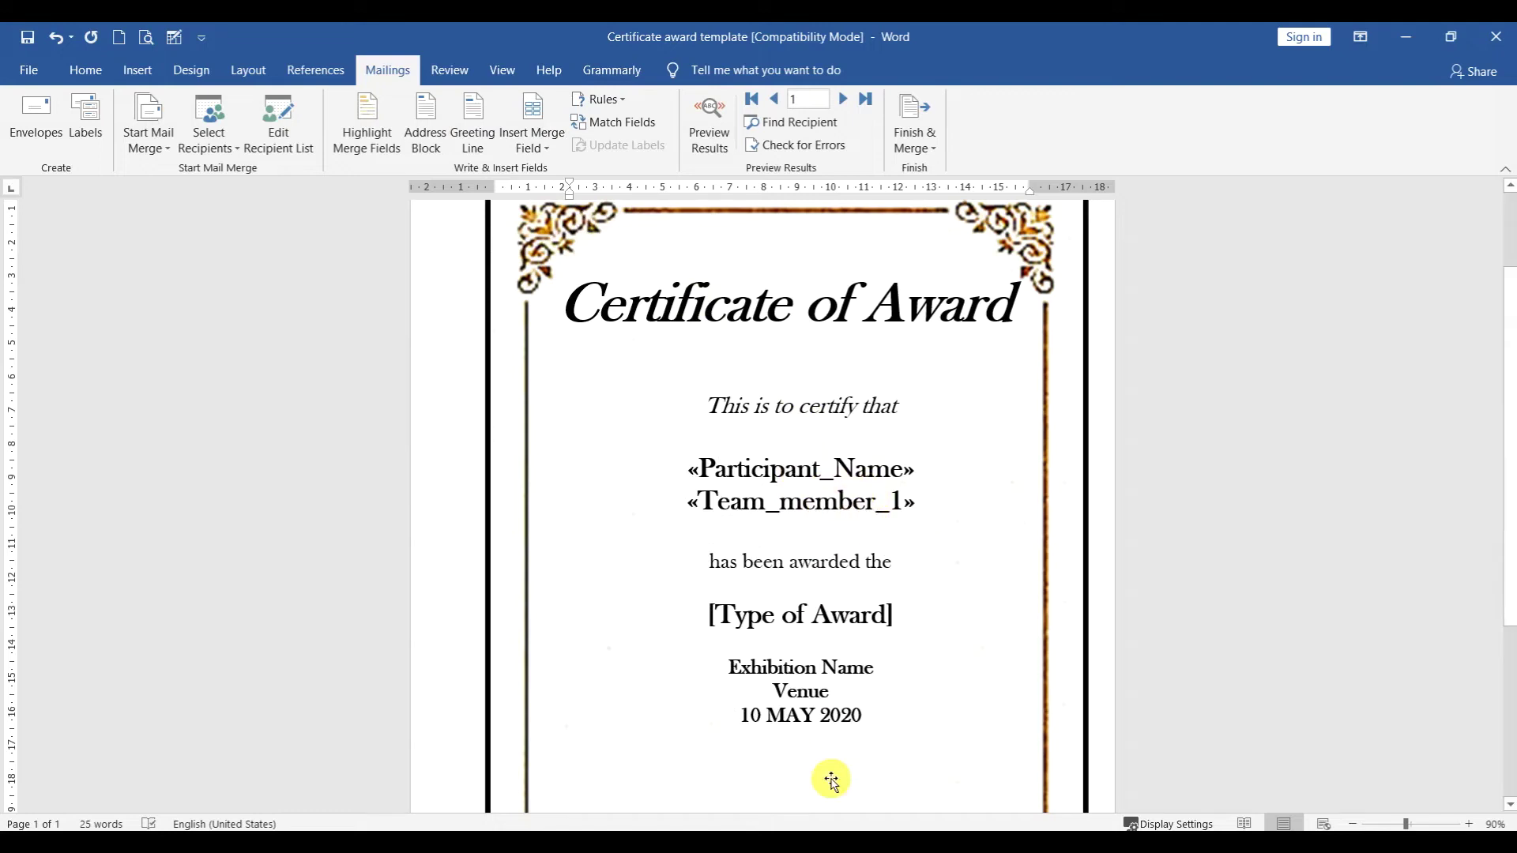
pyautogui.hotkey('alt', 'Tab')
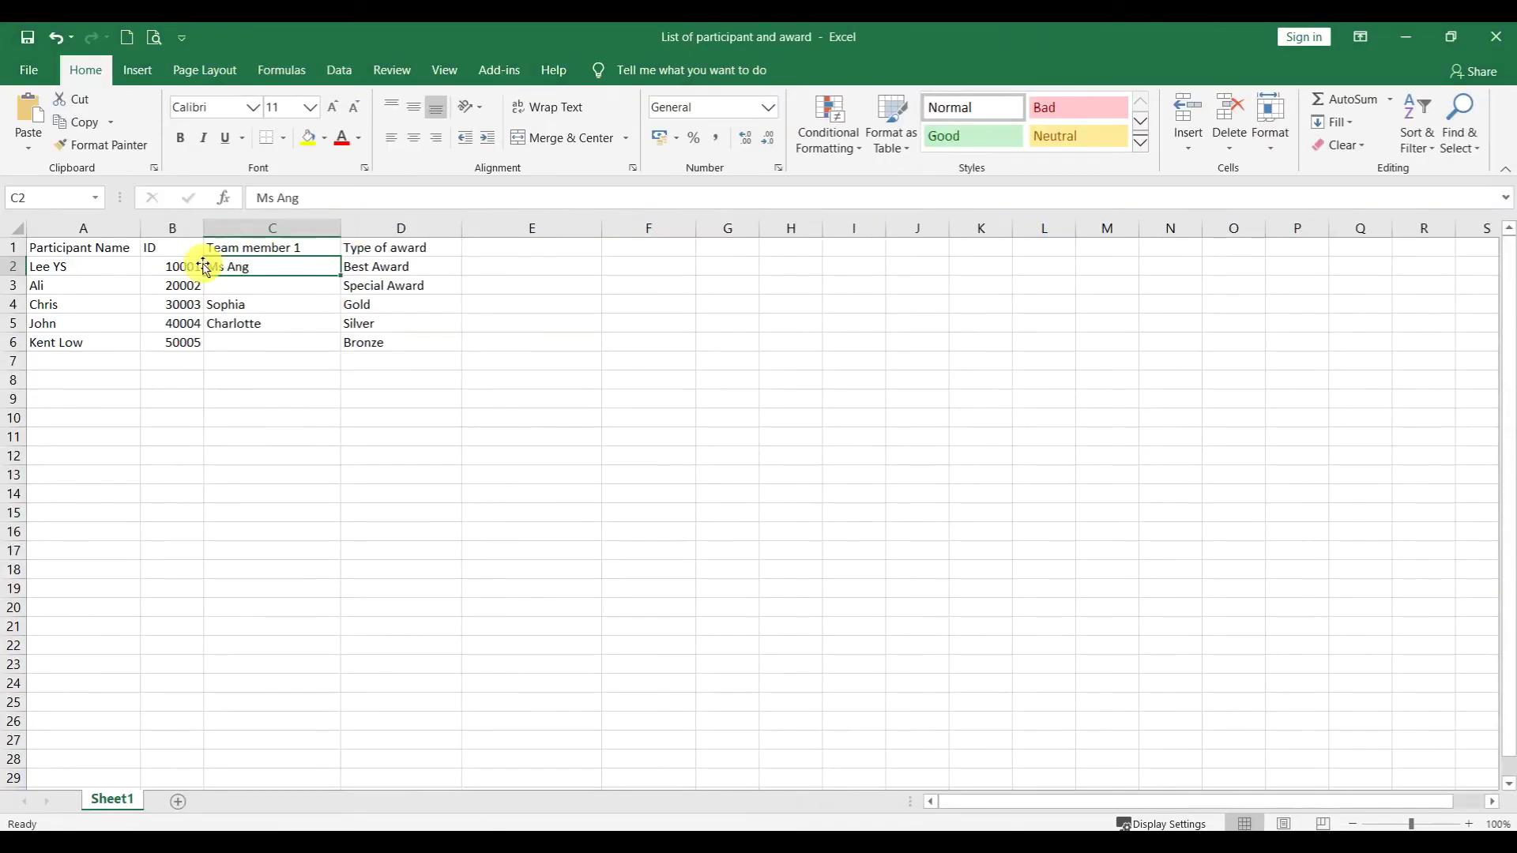
pyautogui.click(242, 285)
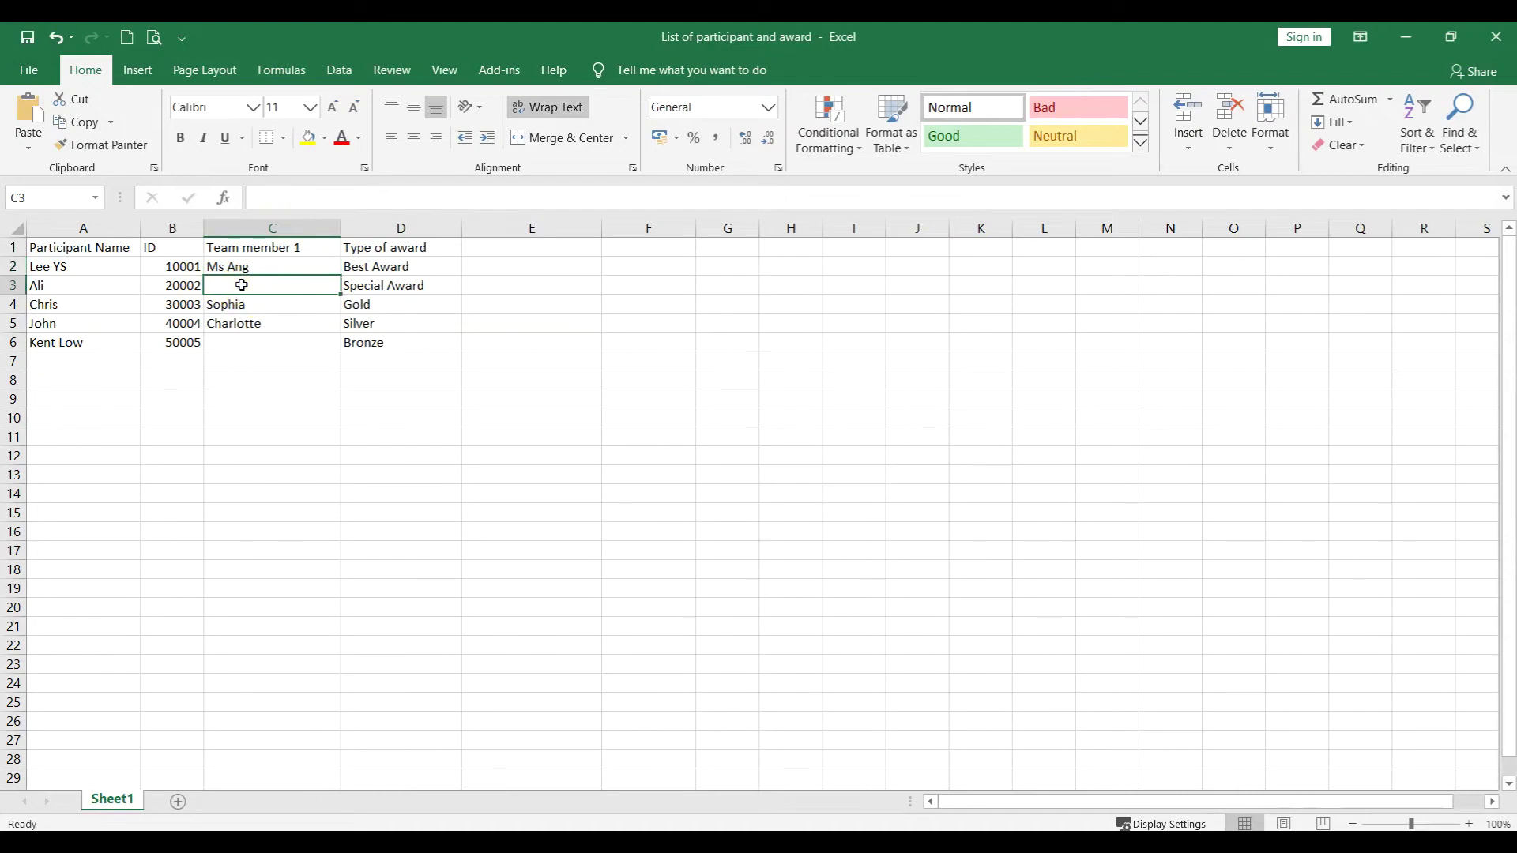
pyautogui.hotkey('alt', 'Tab')
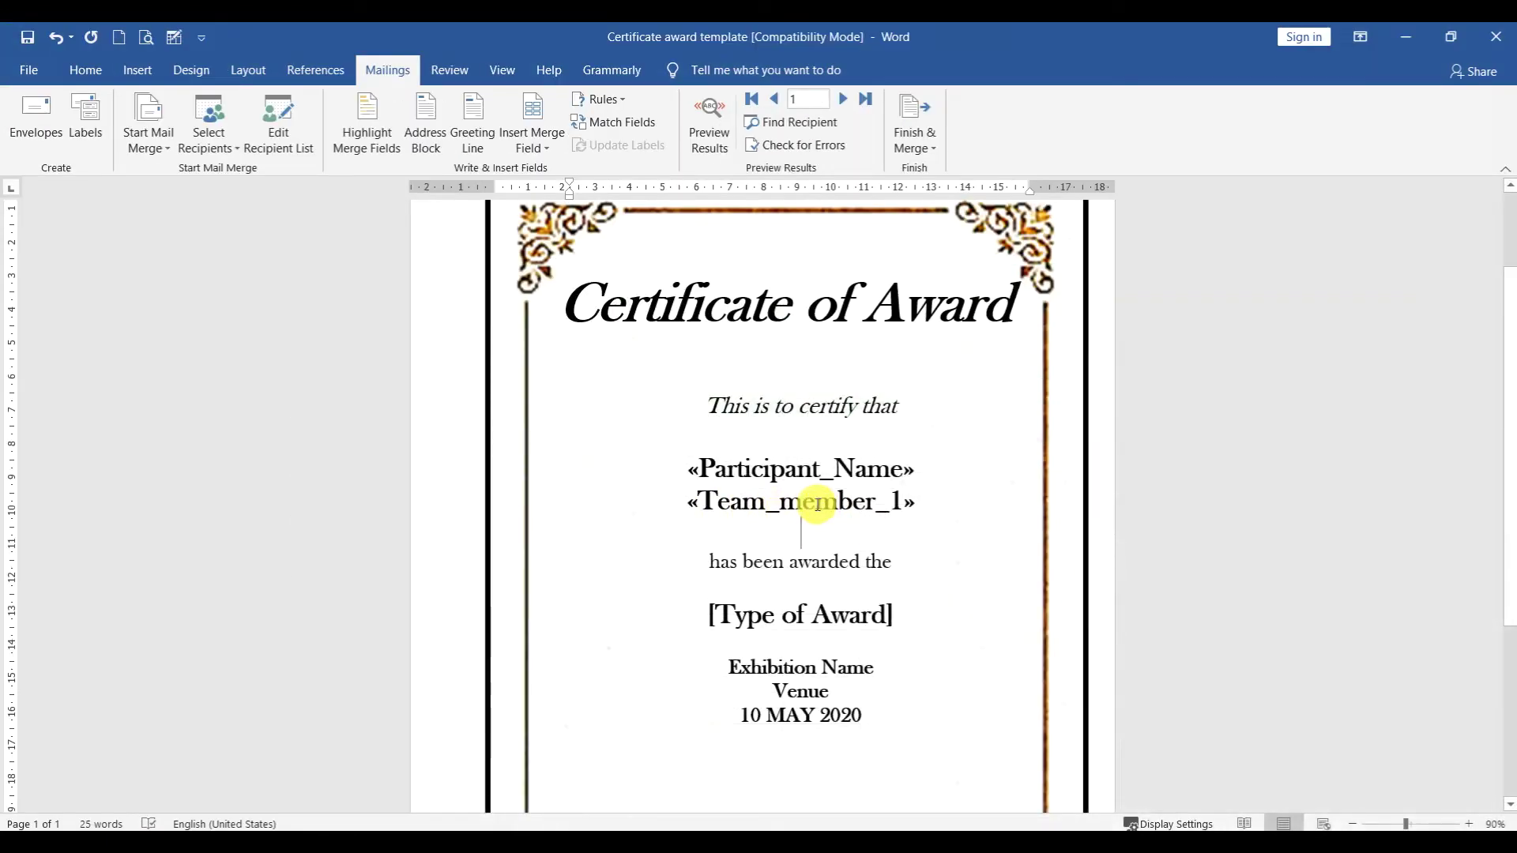
# Replace [Type of Award] with the Type_of_award merge field and add a blank line below it
pyautogui.moveTo(907, 614); pyautogui.dragTo(707, 613)
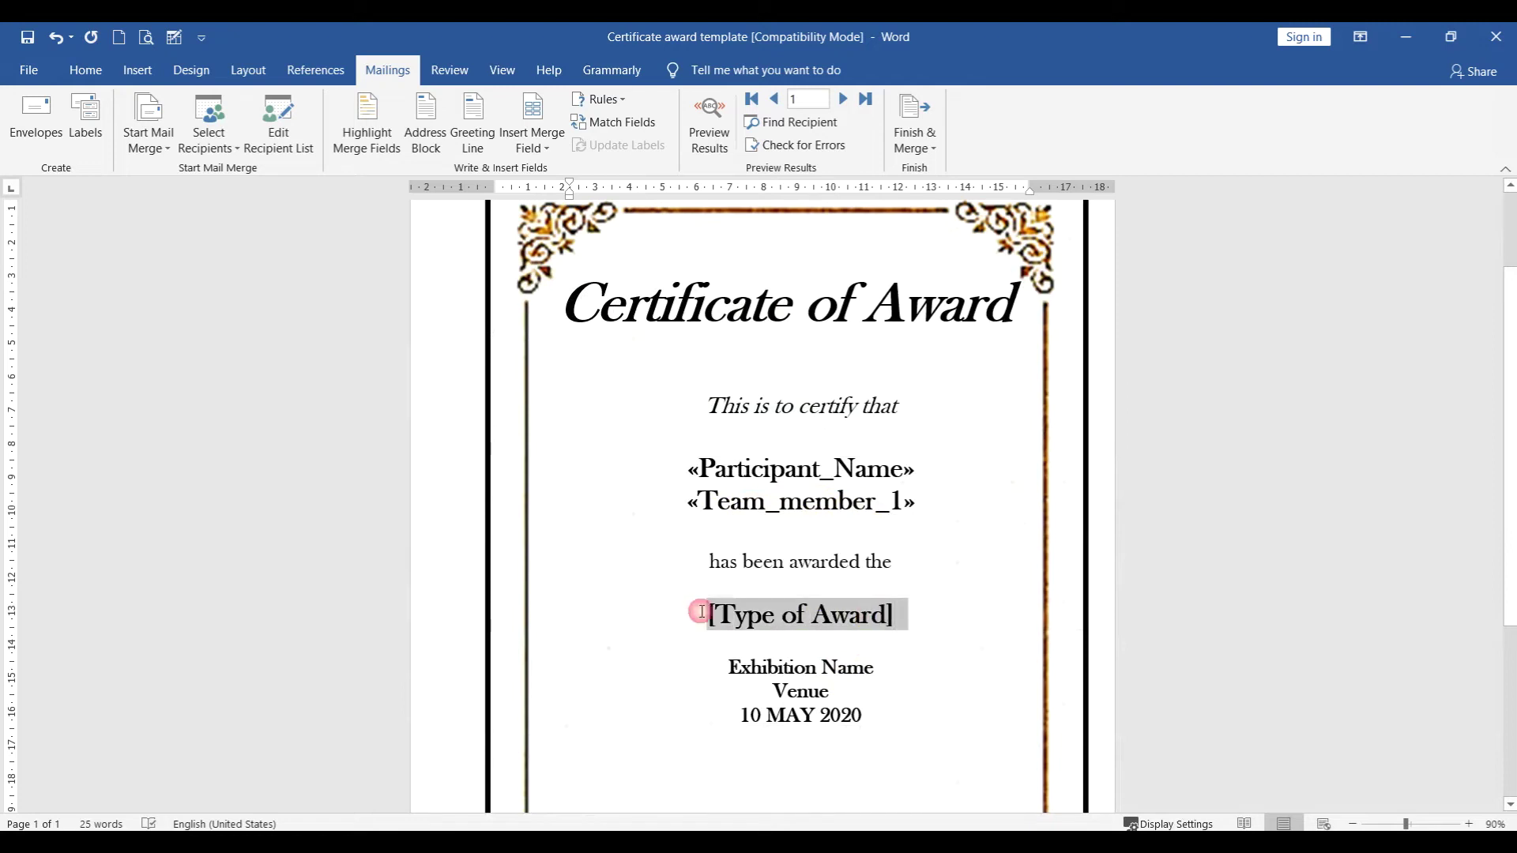
pyautogui.click(534, 142)
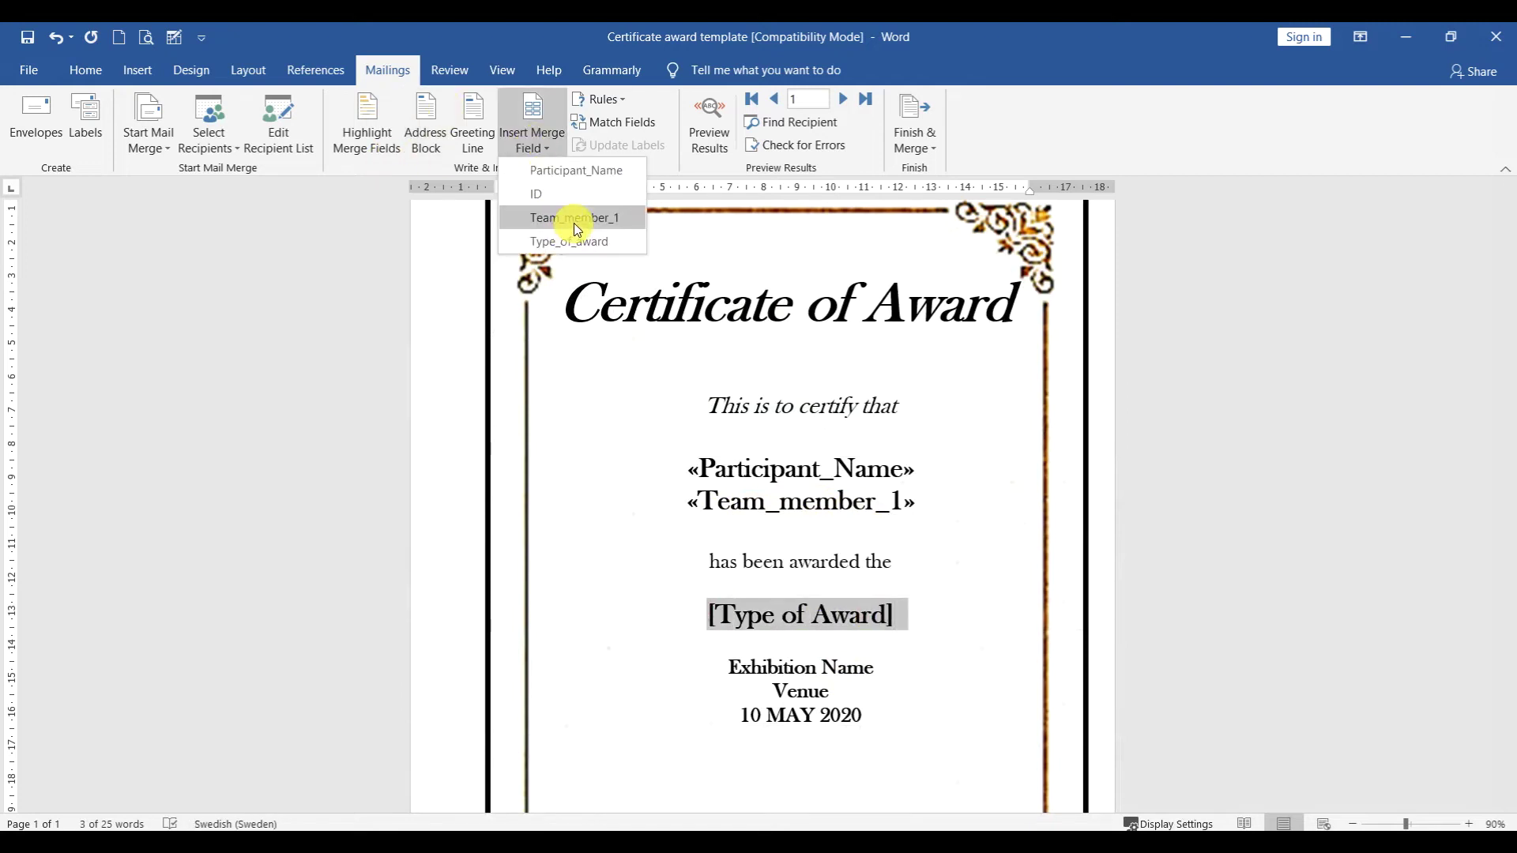
pyautogui.click(575, 240)
pyautogui.press('Return')
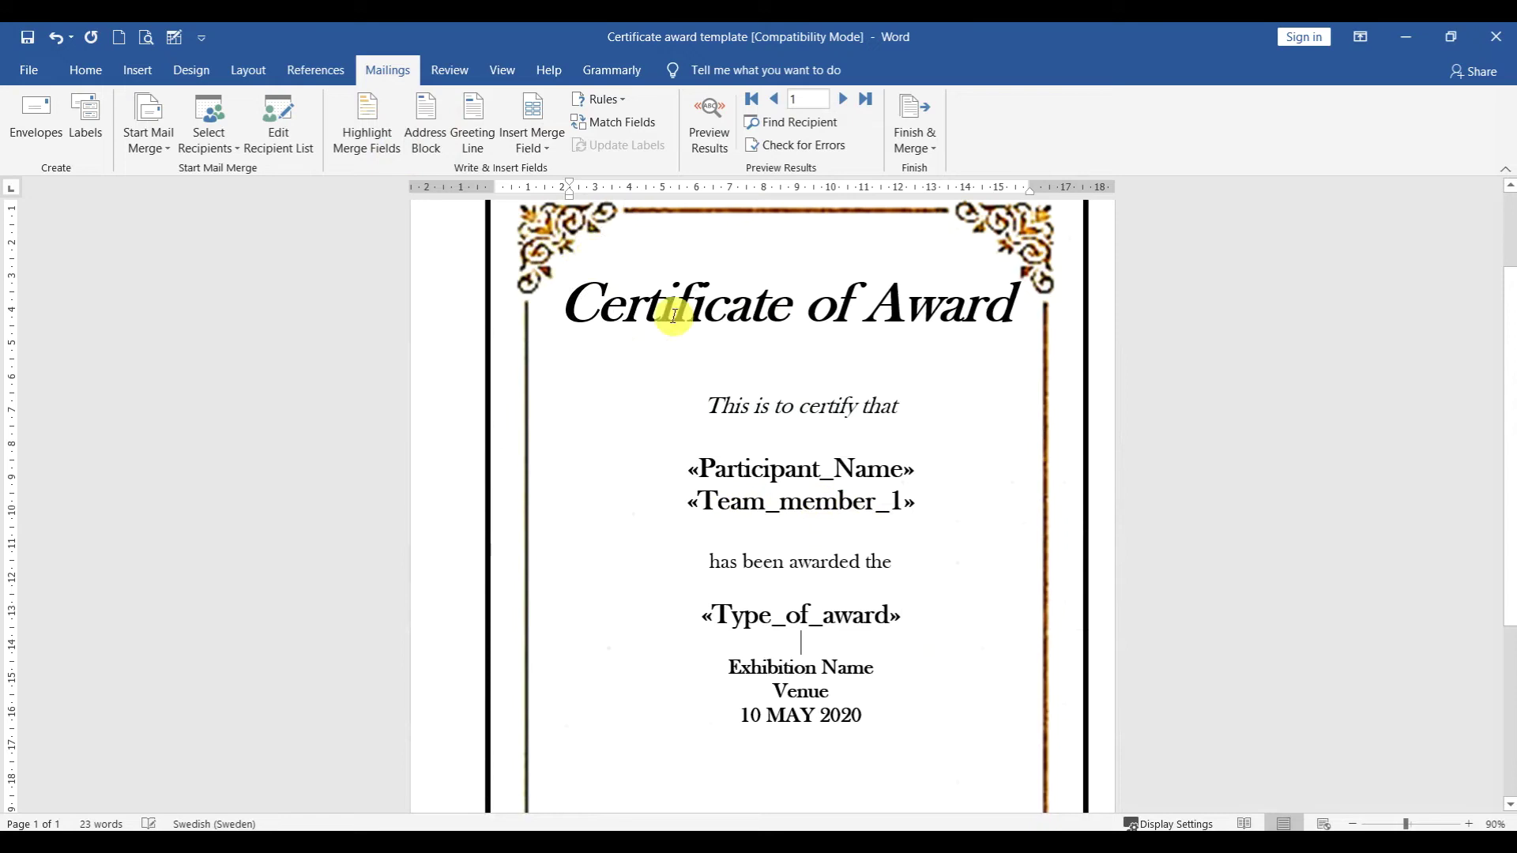
pyautogui.scroll(-1, 763, 363)
# Preview the merged data and compare it with cells C2 and D2 in the Excel list
pyautogui.scroll(-2, 756, 348)
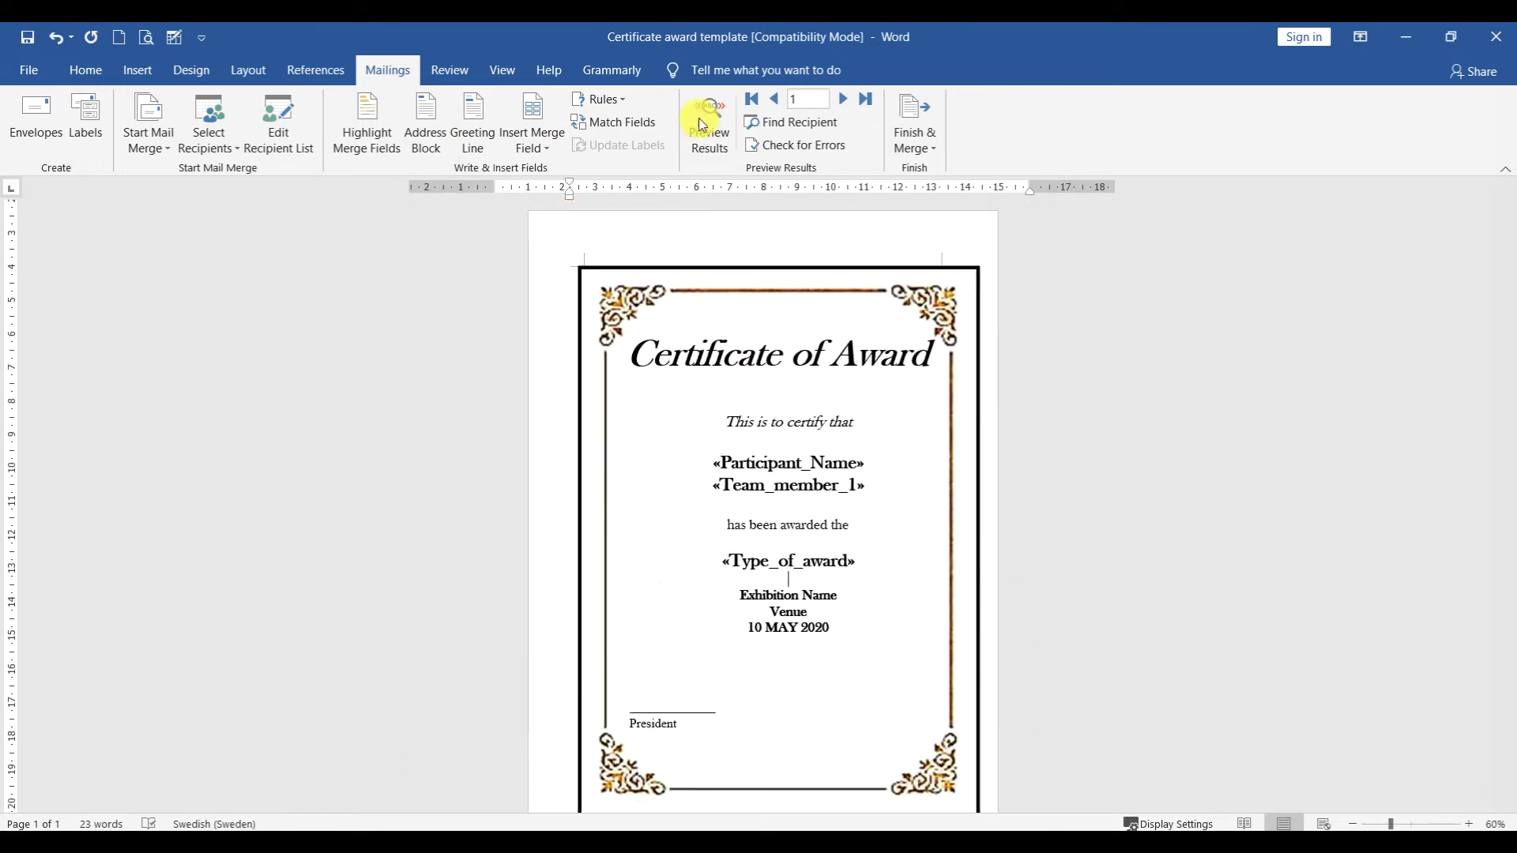
pyautogui.click(710, 125)
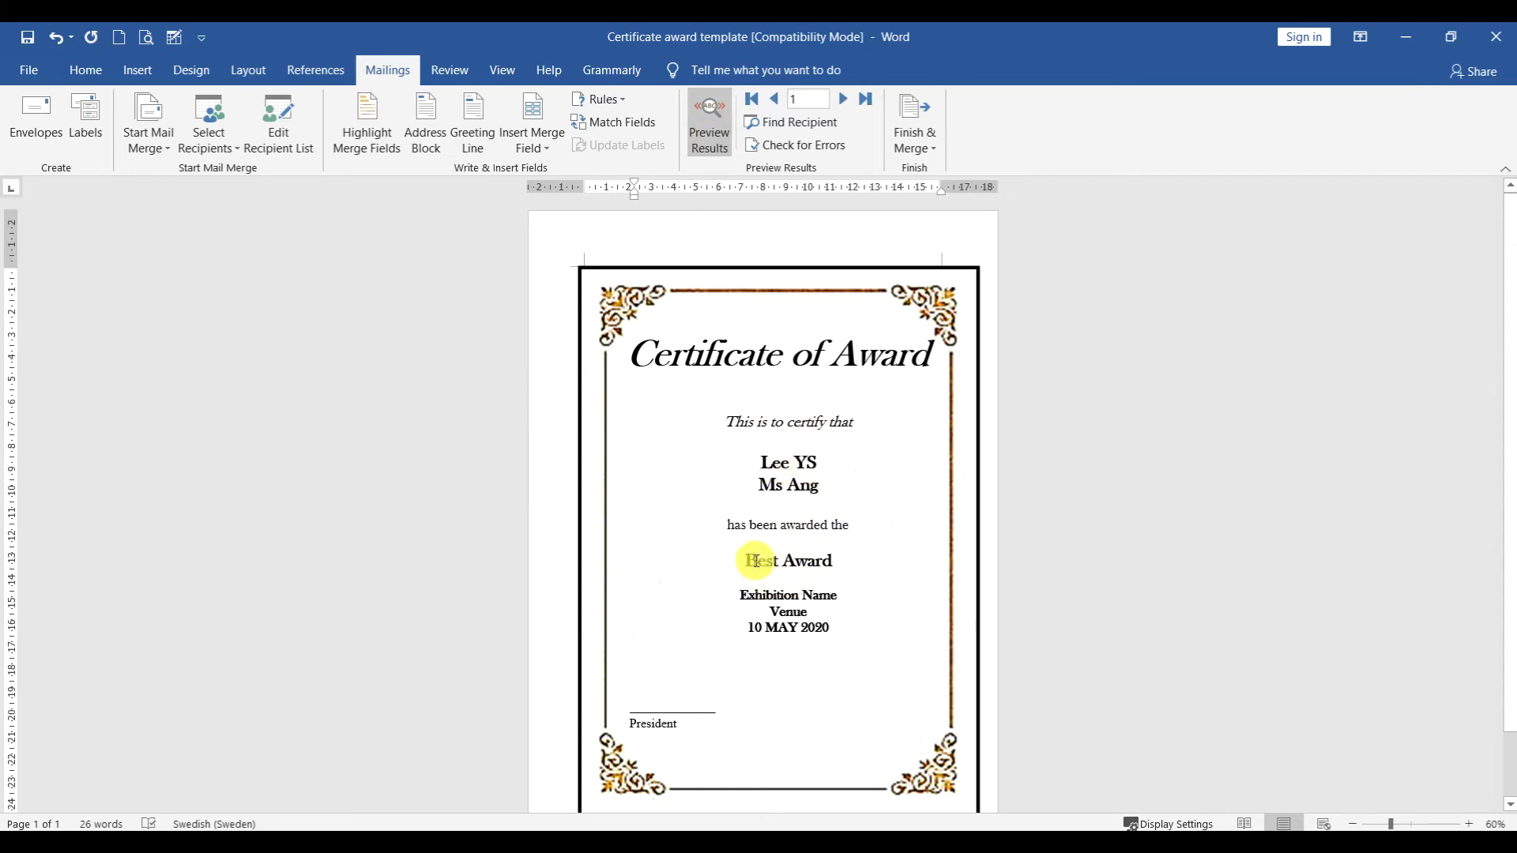
pyautogui.hotkey('alt', 'Tab')
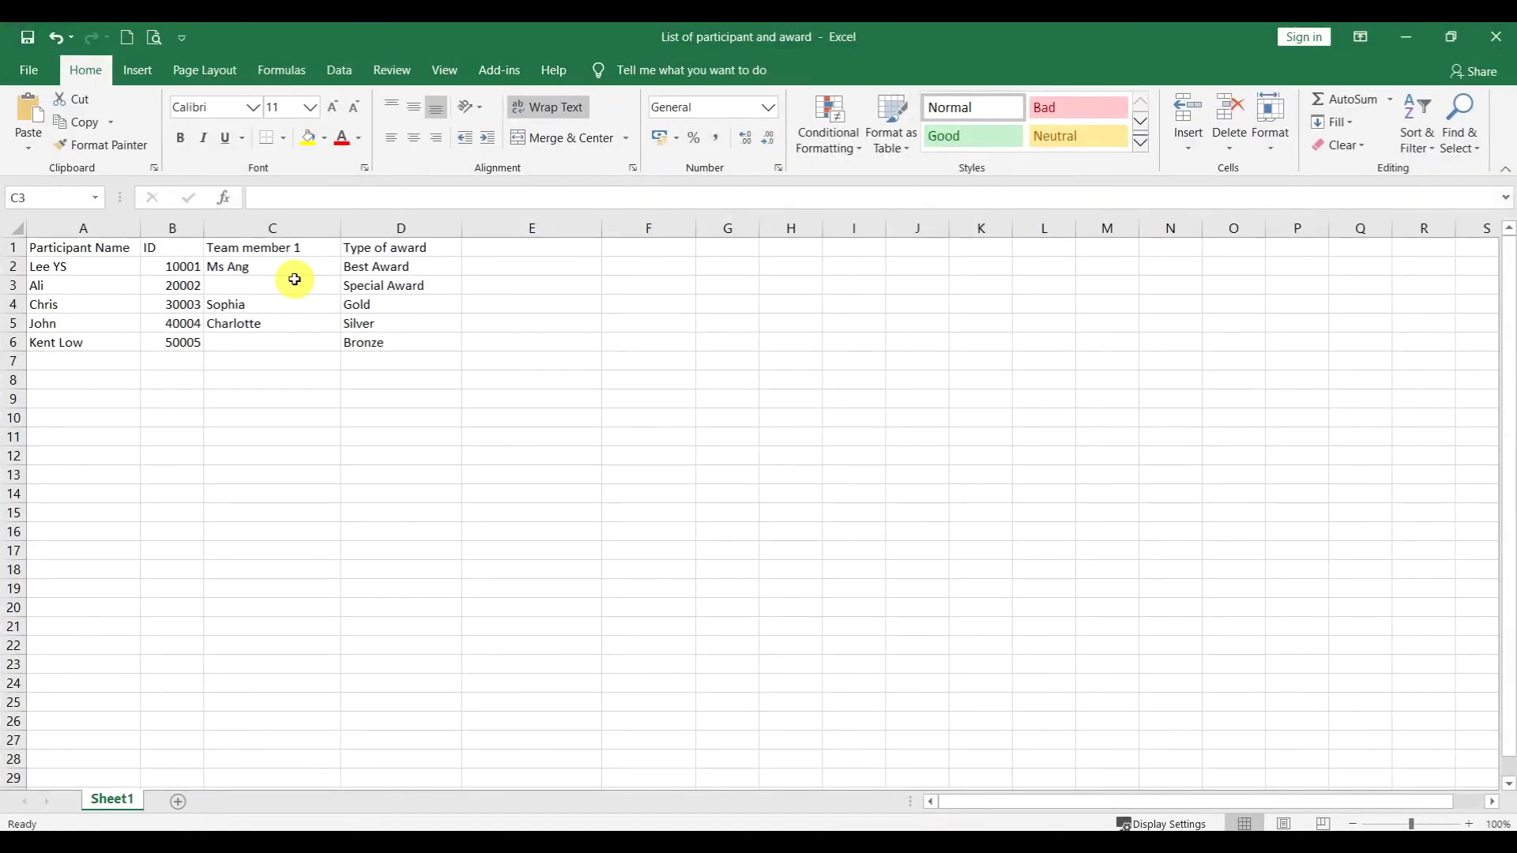
pyautogui.click(226, 270)
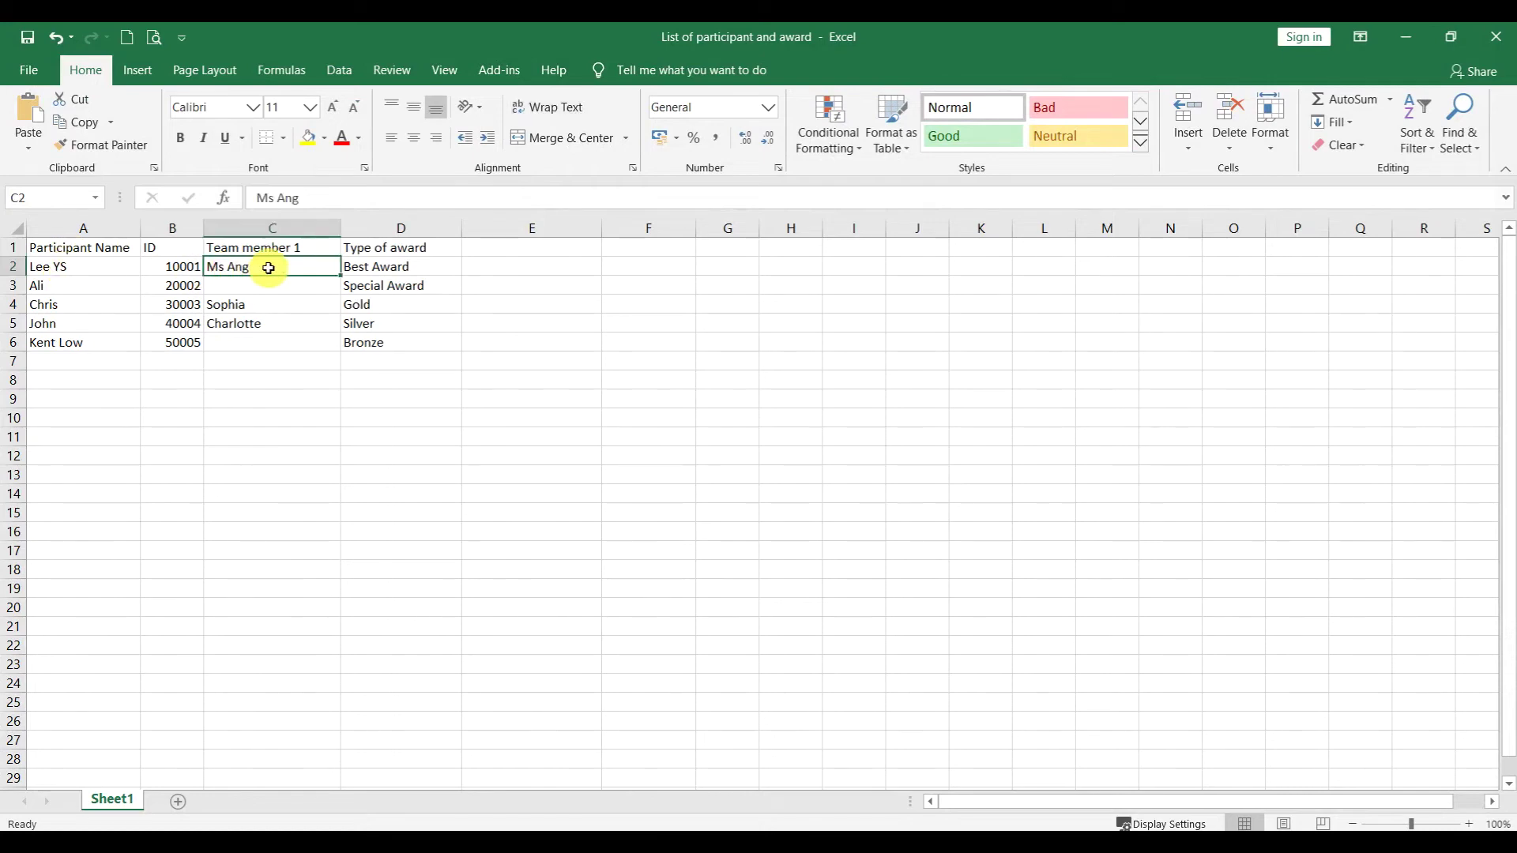
pyautogui.click(364, 267)
pyautogui.click(1002, 810)
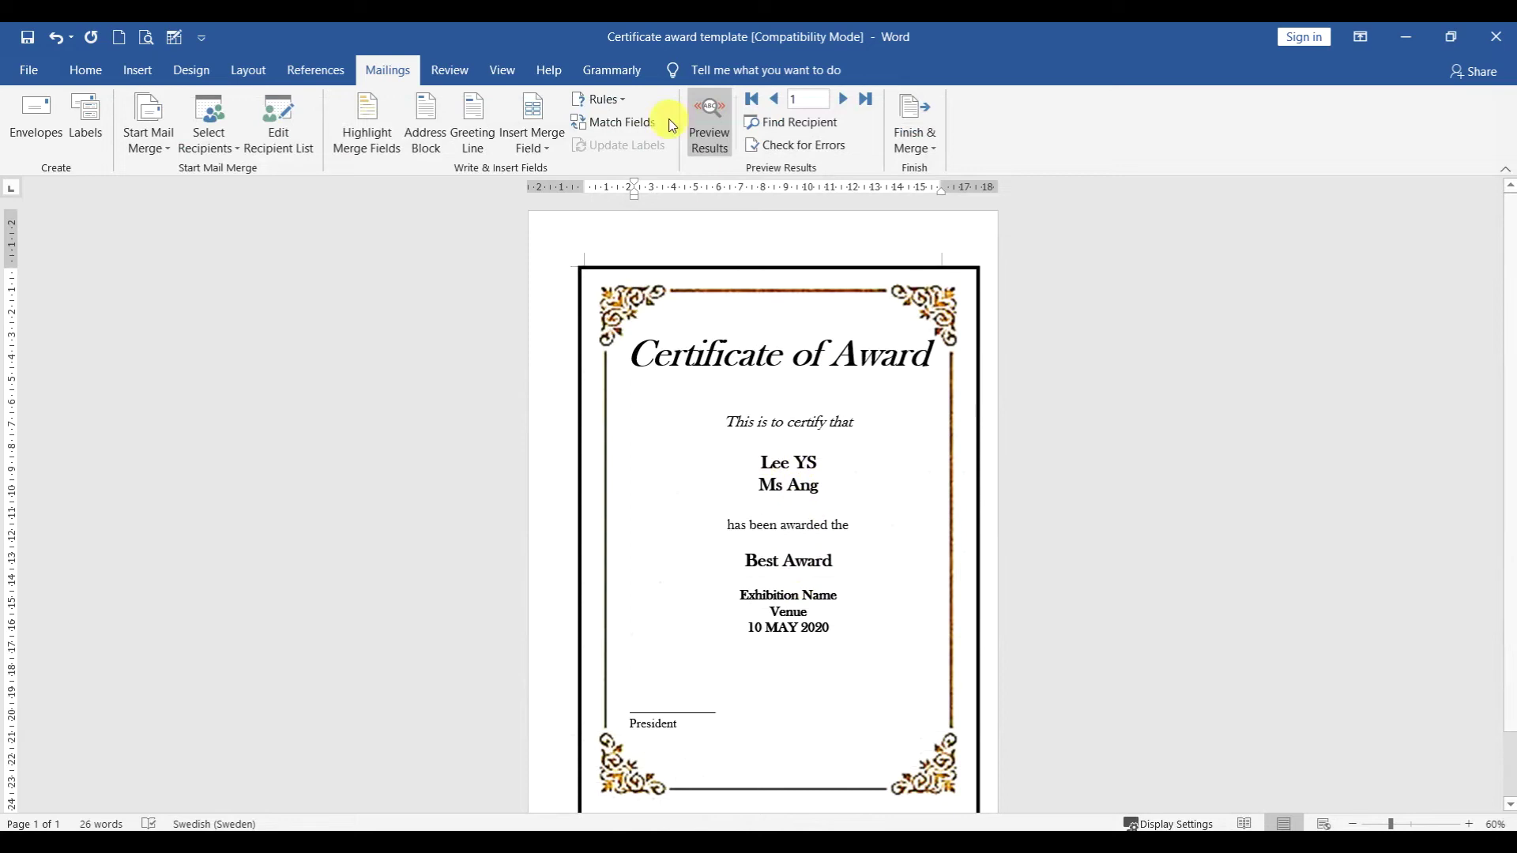
# Advance the preview to record 5 and verify the last participant's name and Bronze award
pyautogui.click(842, 100)
pyautogui.click(841, 99)
pyautogui.click(841, 100)
pyautogui.click(841, 100)
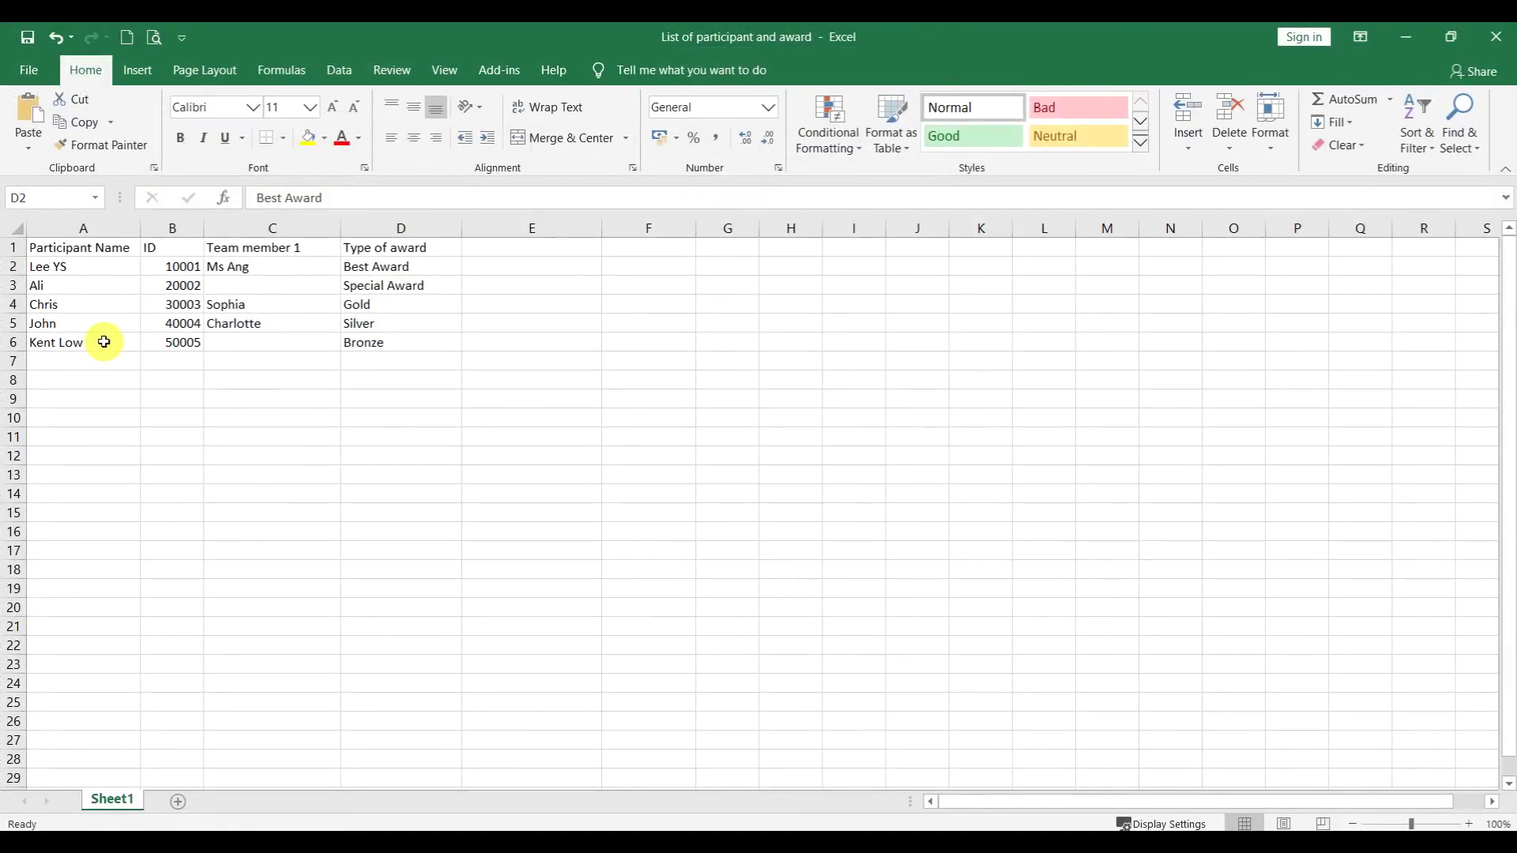
pyautogui.click(78, 342)
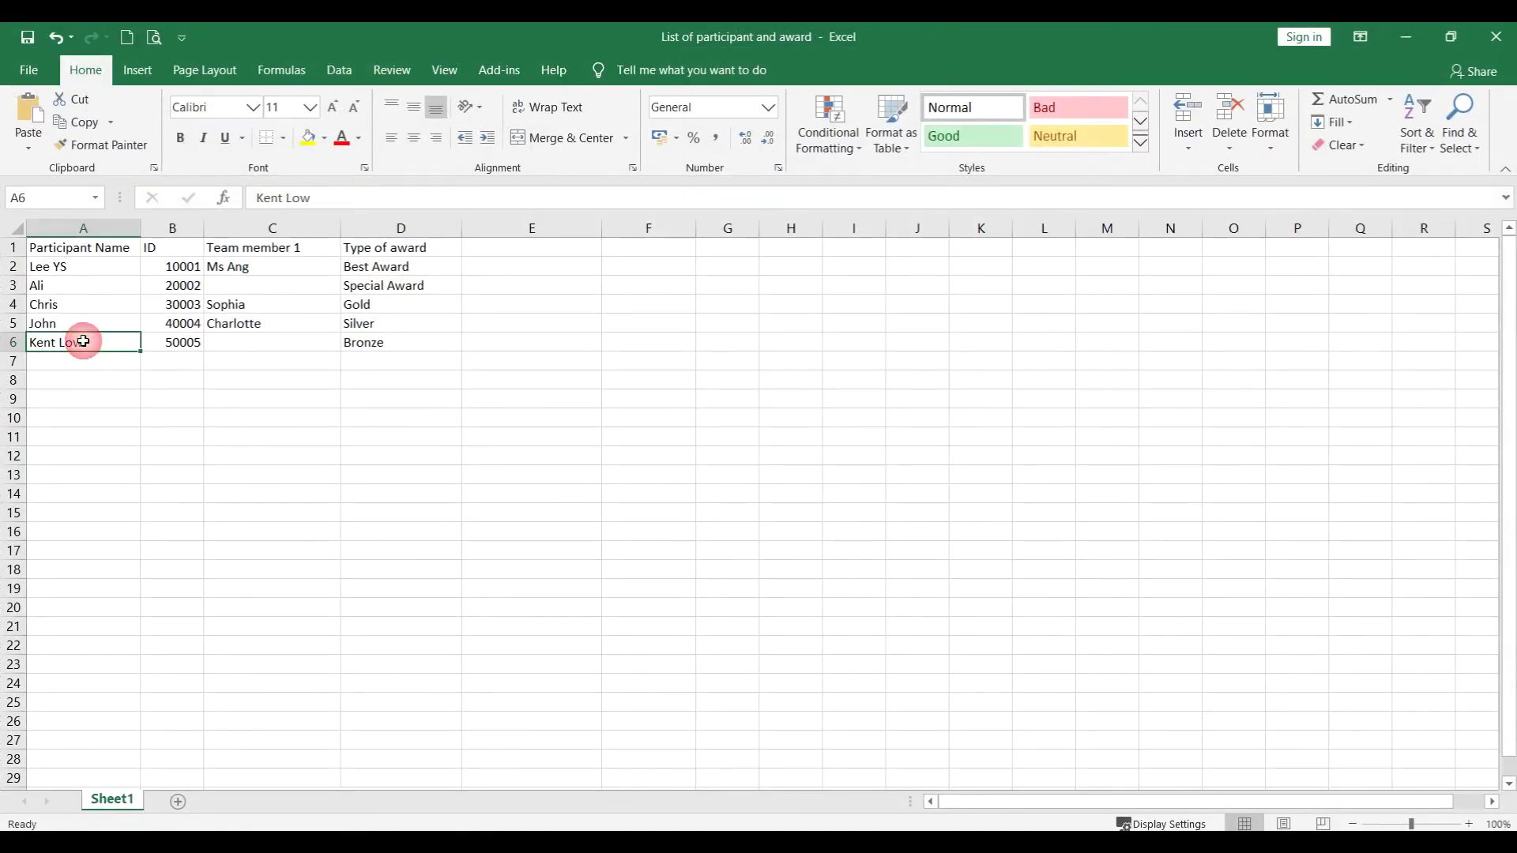
pyautogui.click(351, 342)
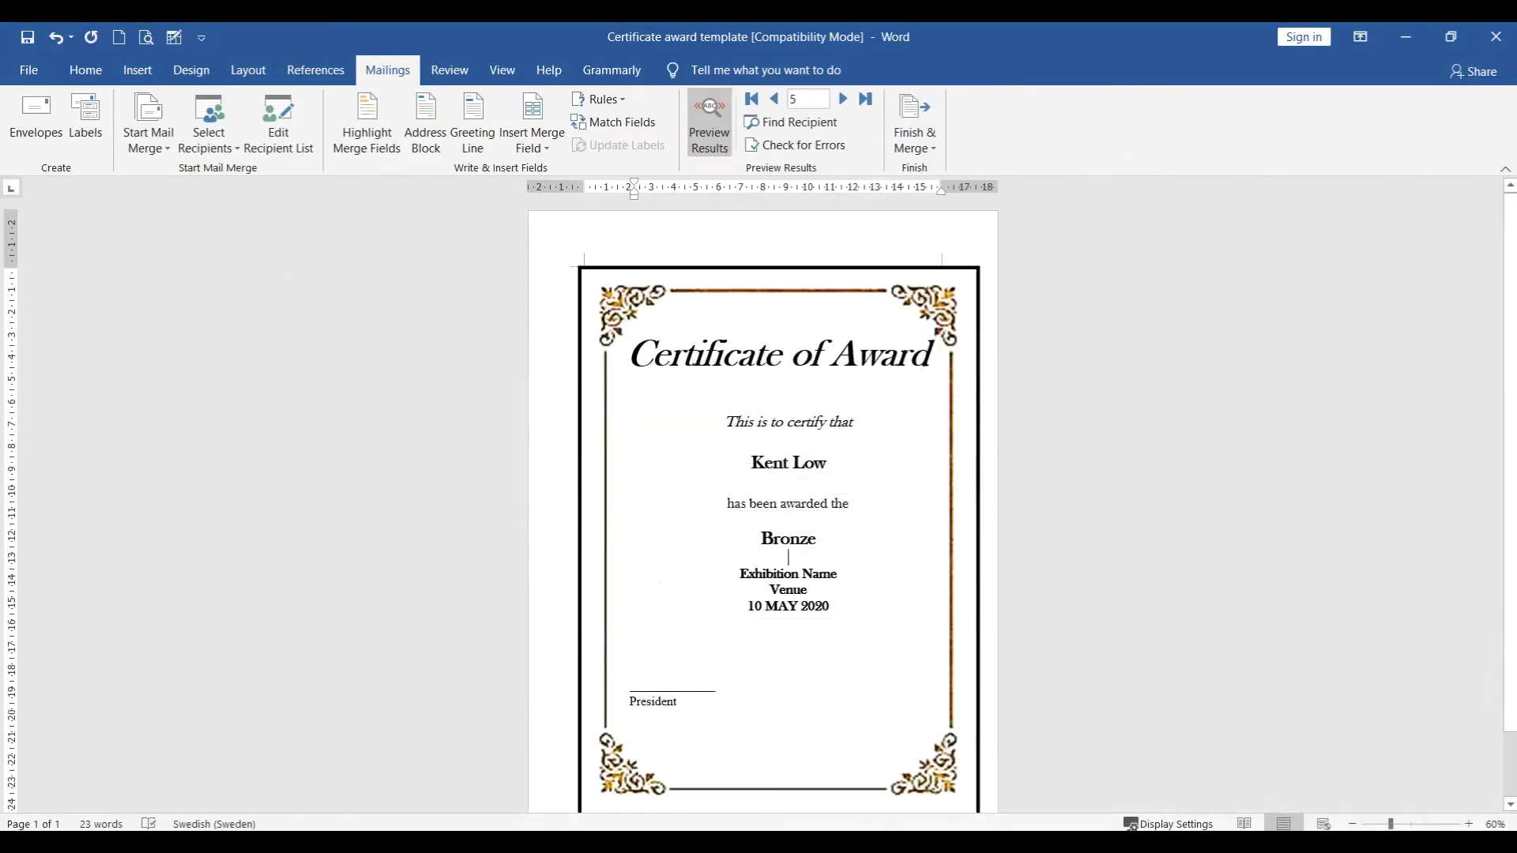
pyautogui.click(917, 144)
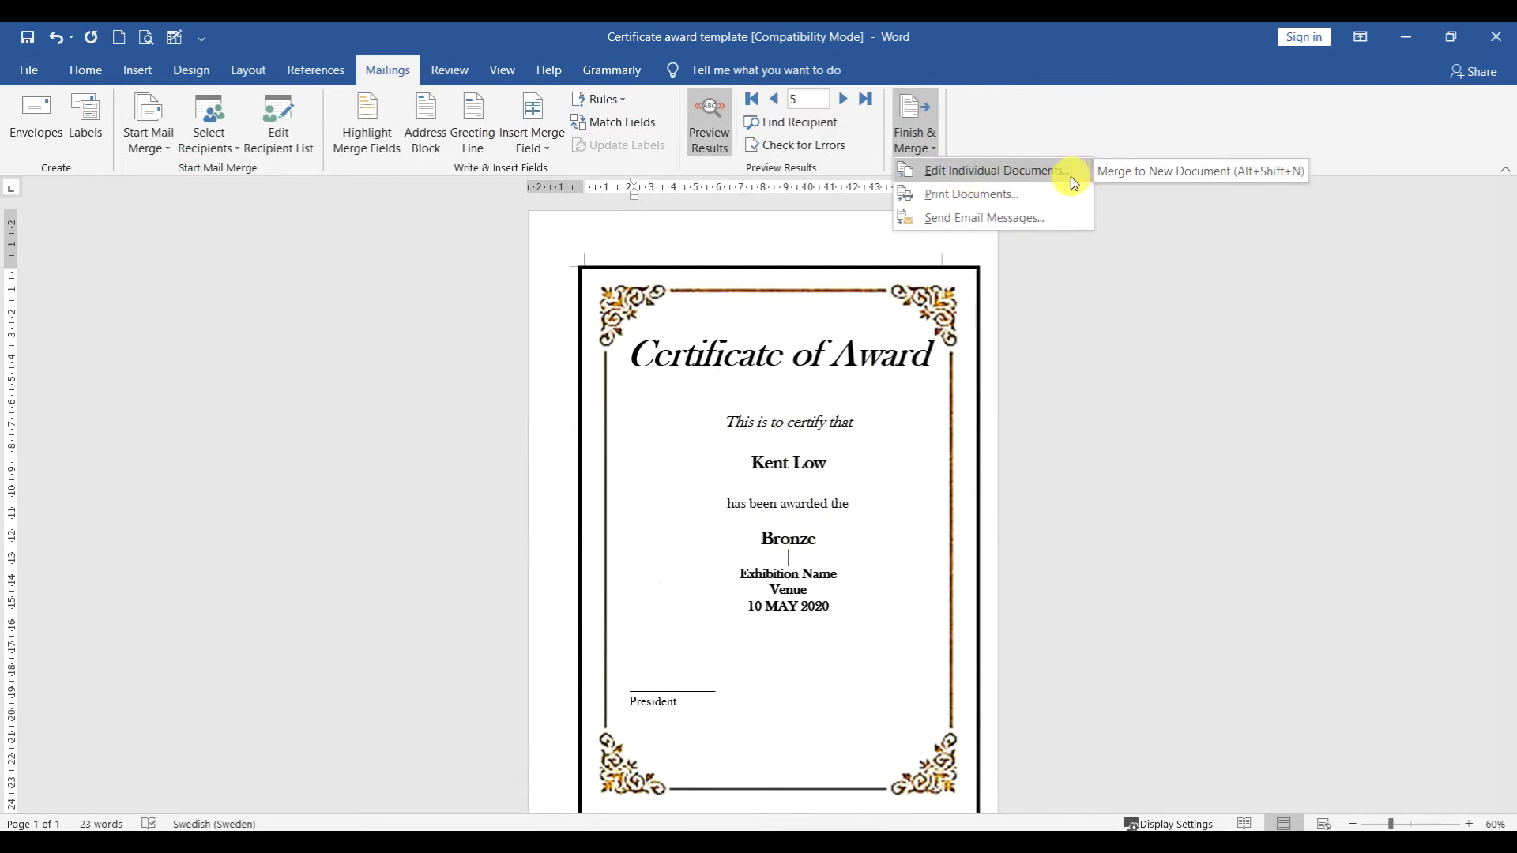
# Print all merged records with Microsoft Print to PDF as 'list of participant' in Documents
pyautogui.click(993, 197)
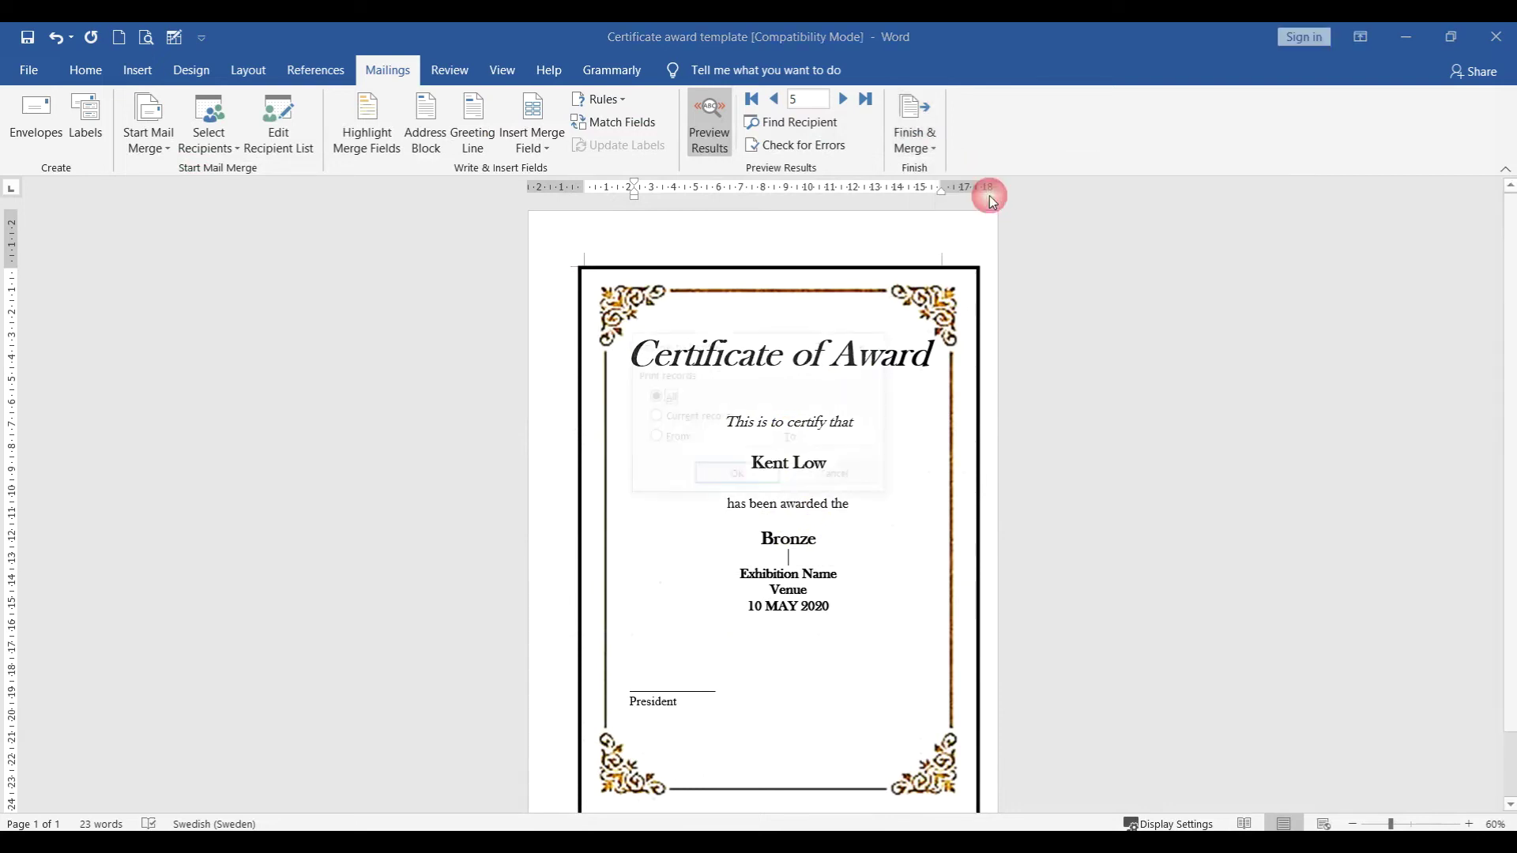
pyautogui.click(733, 478)
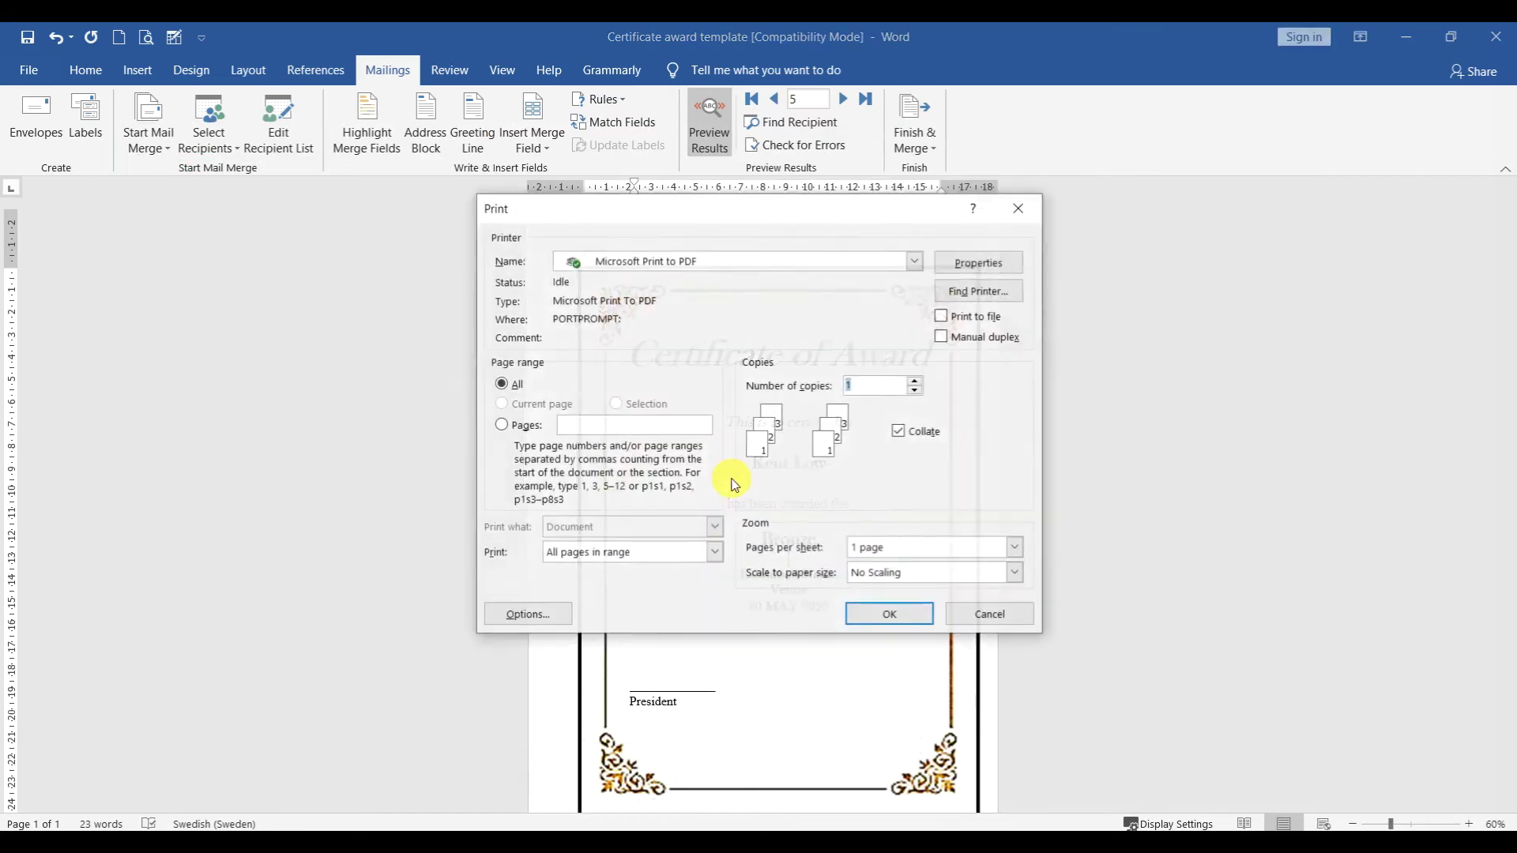
pyautogui.click(891, 614)
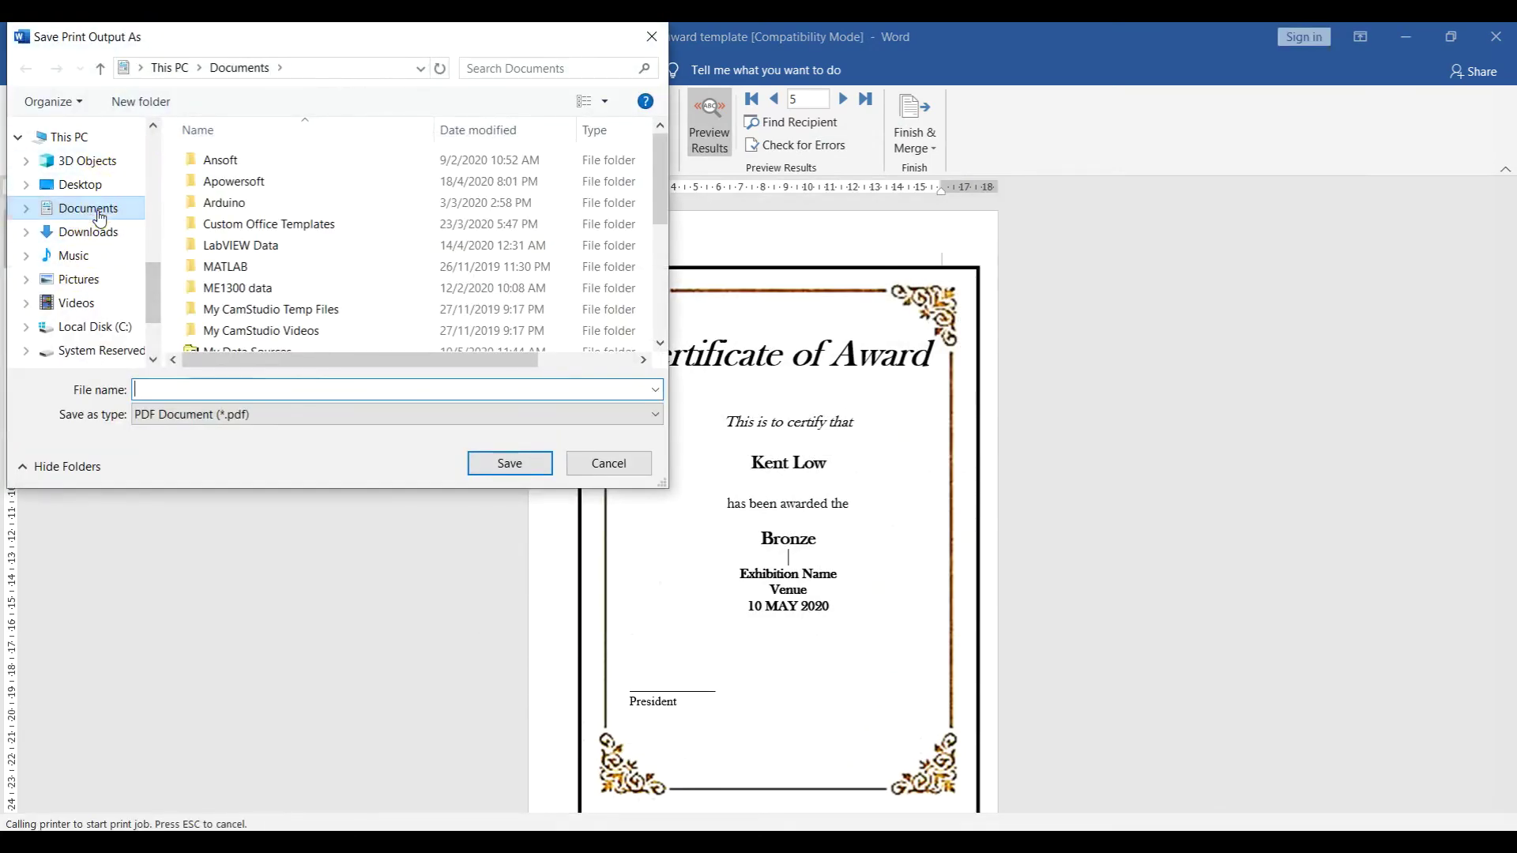
pyautogui.write('list of participant')
pyautogui.press('Return')
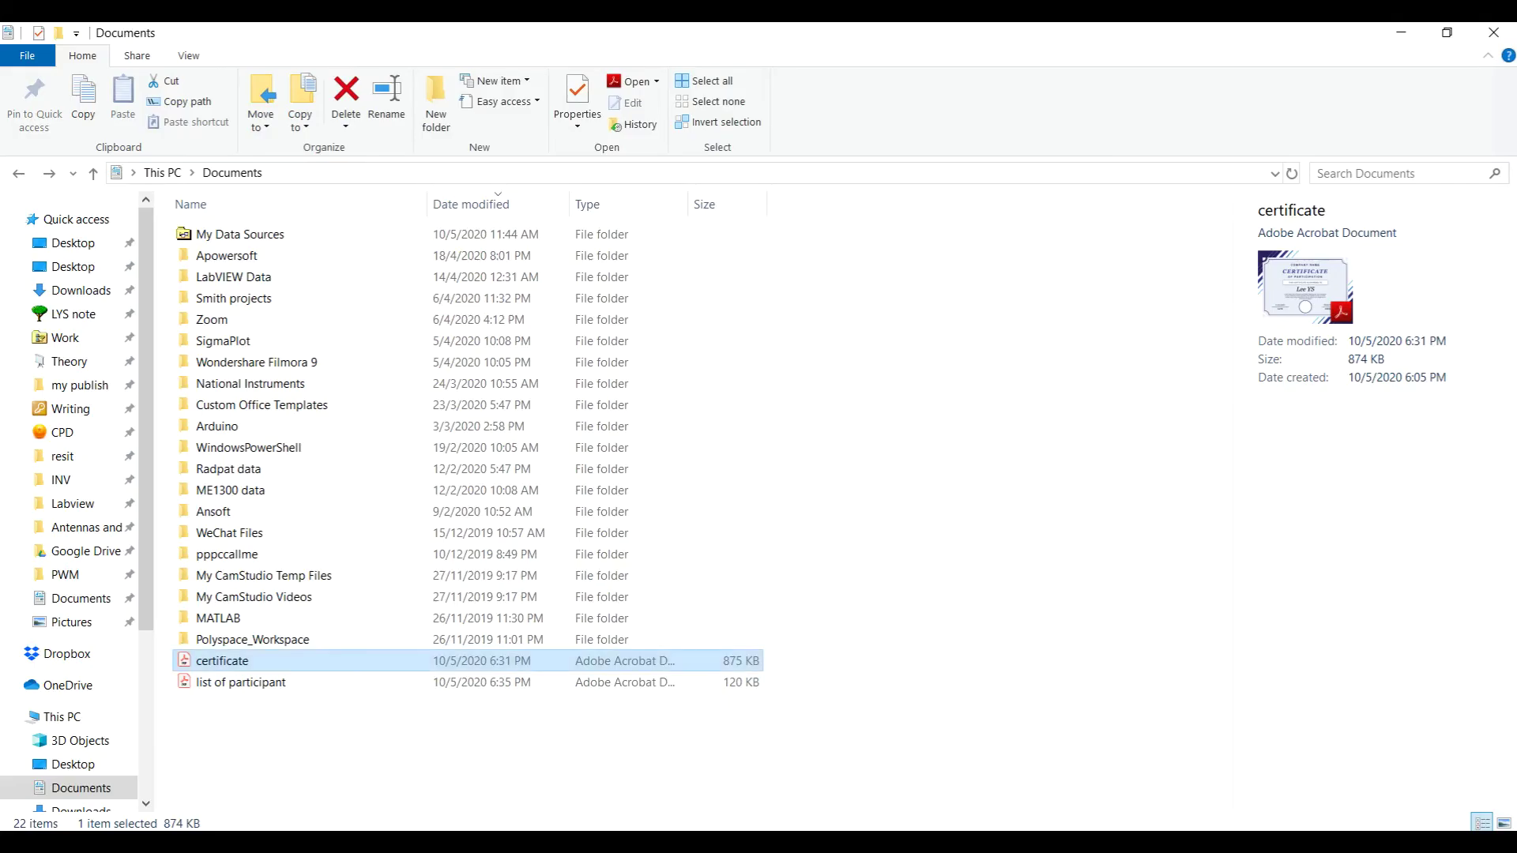
# Open 'list of participant' in Acrobat Reader and scroll through all five certificate pages
pyautogui.doubleClick(252, 689)
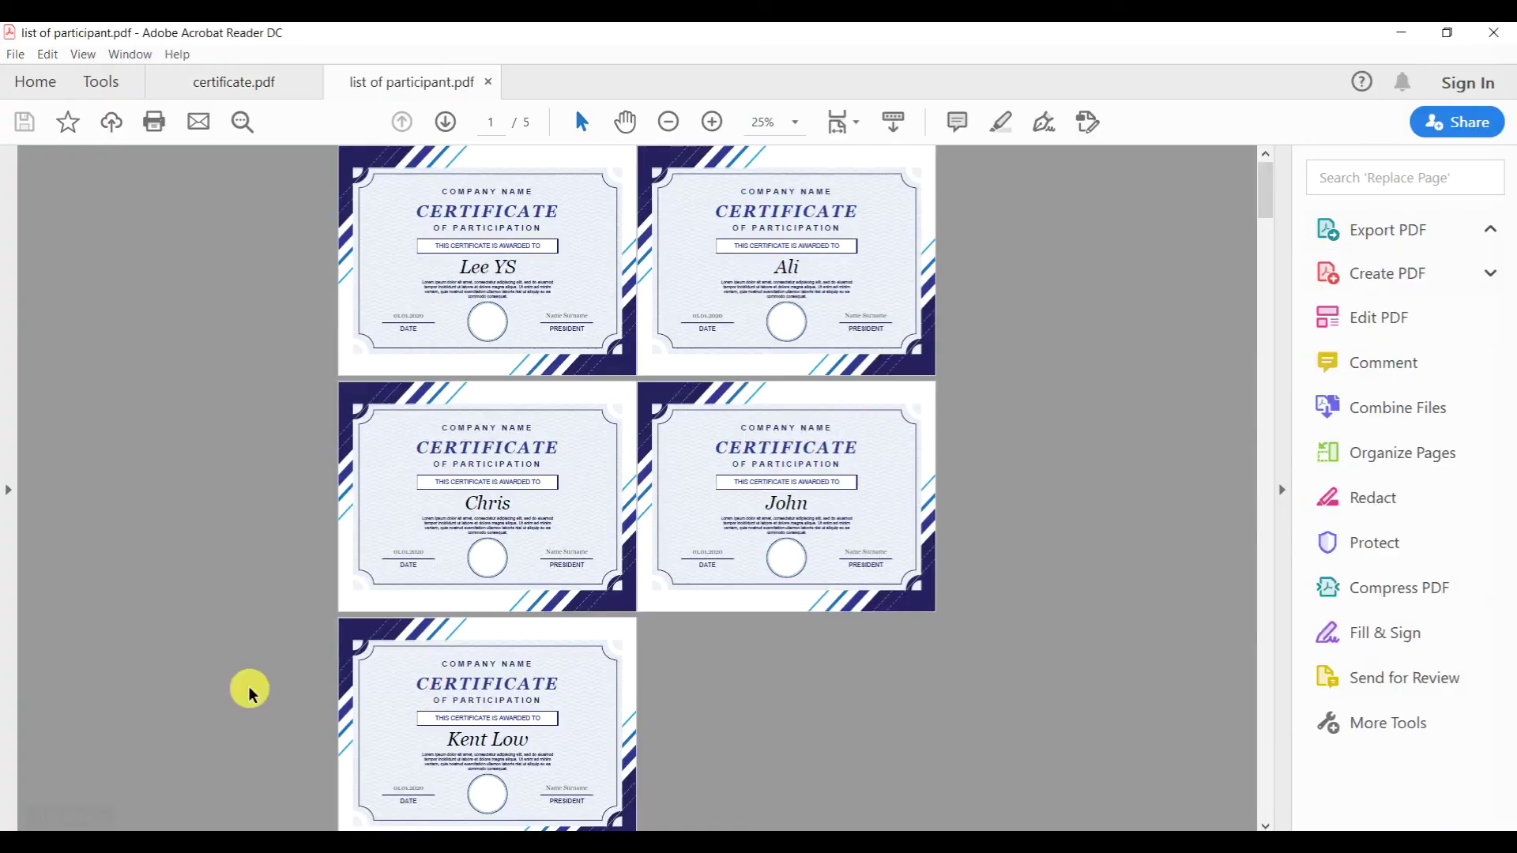
pyautogui.keyDown('ctrl'); pyautogui.scroll(-2, 653, 518); pyautogui.keyUp('ctrl')
pyautogui.keyDown('ctrl'); pyautogui.scroll(-1, 645, 512); pyautogui.keyUp('ctrl')
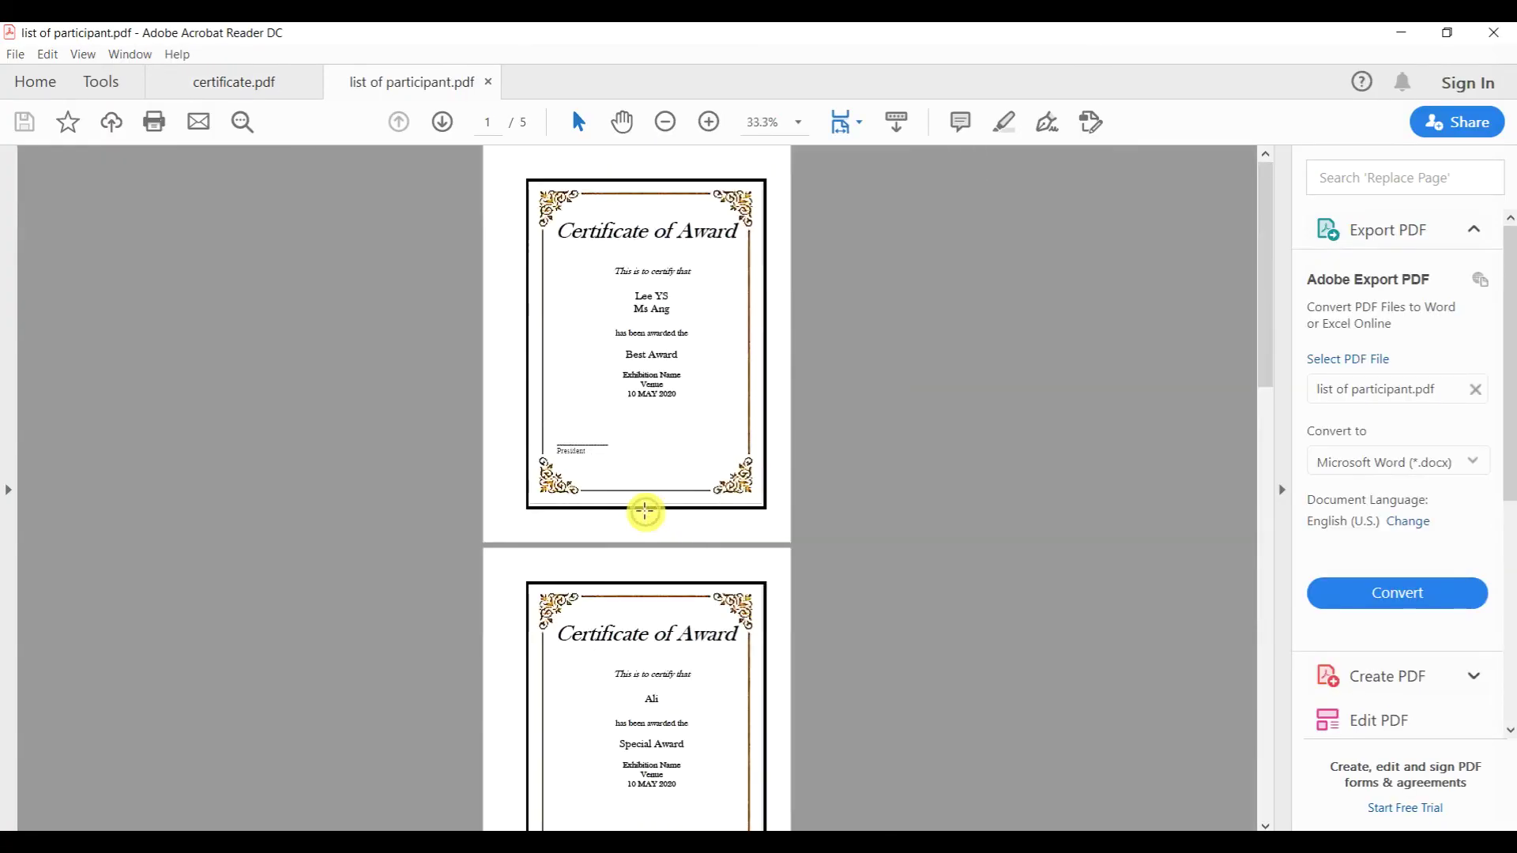
pyautogui.keyDown('ctrl'); pyautogui.scroll(1, 646, 512); pyautogui.keyUp('ctrl')
pyautogui.scroll(-5, 645, 512)
pyautogui.scroll(-8, 645, 512)
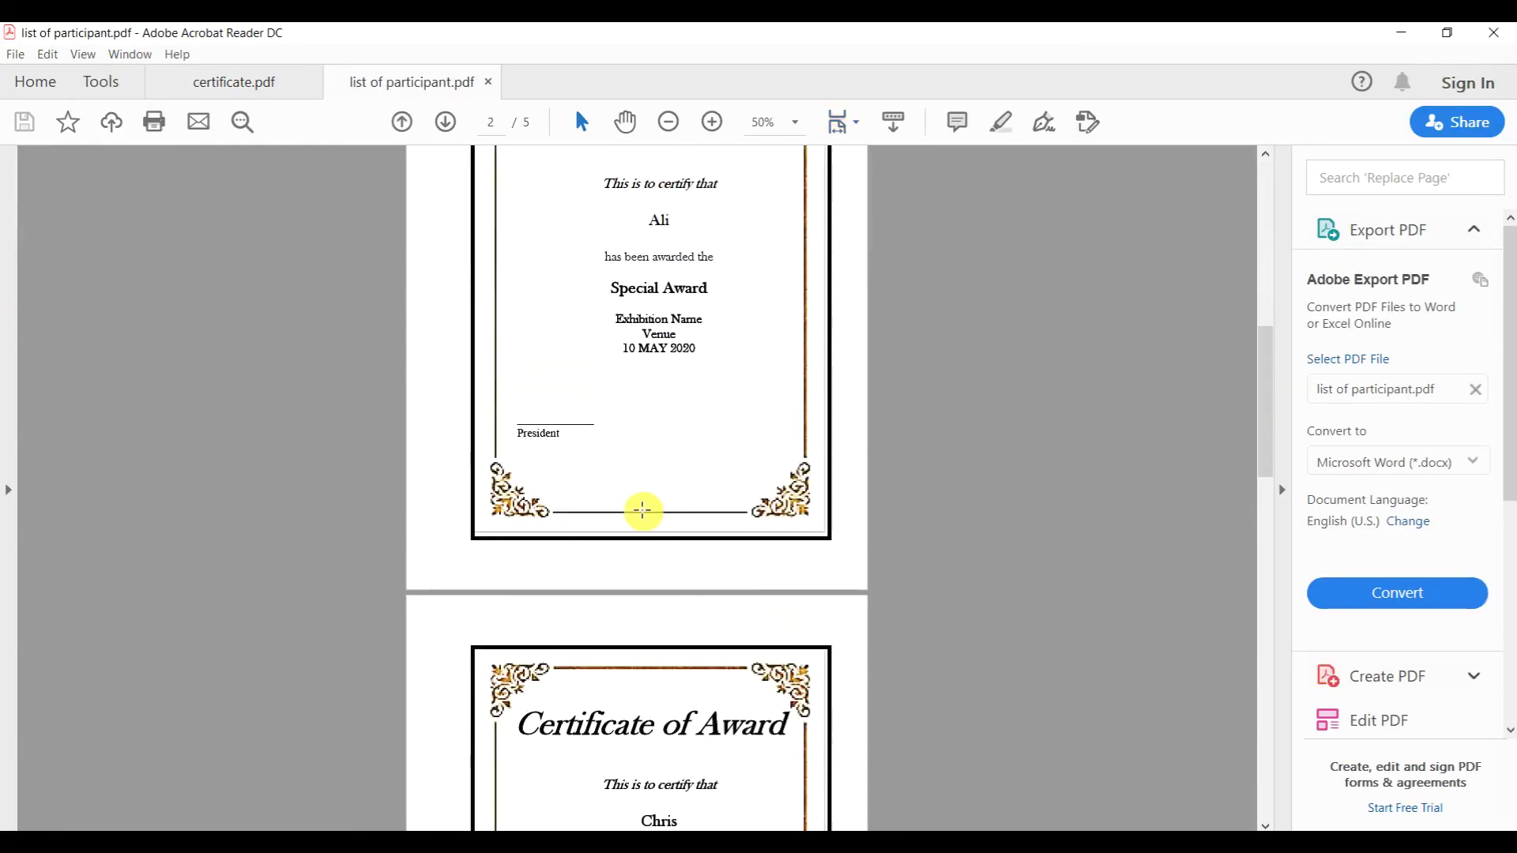
pyautogui.scroll(-5, 644, 510)
pyautogui.scroll(-5, 643, 509)
pyautogui.scroll(-5, 640, 509)
pyautogui.scroll(-3, 637, 484)
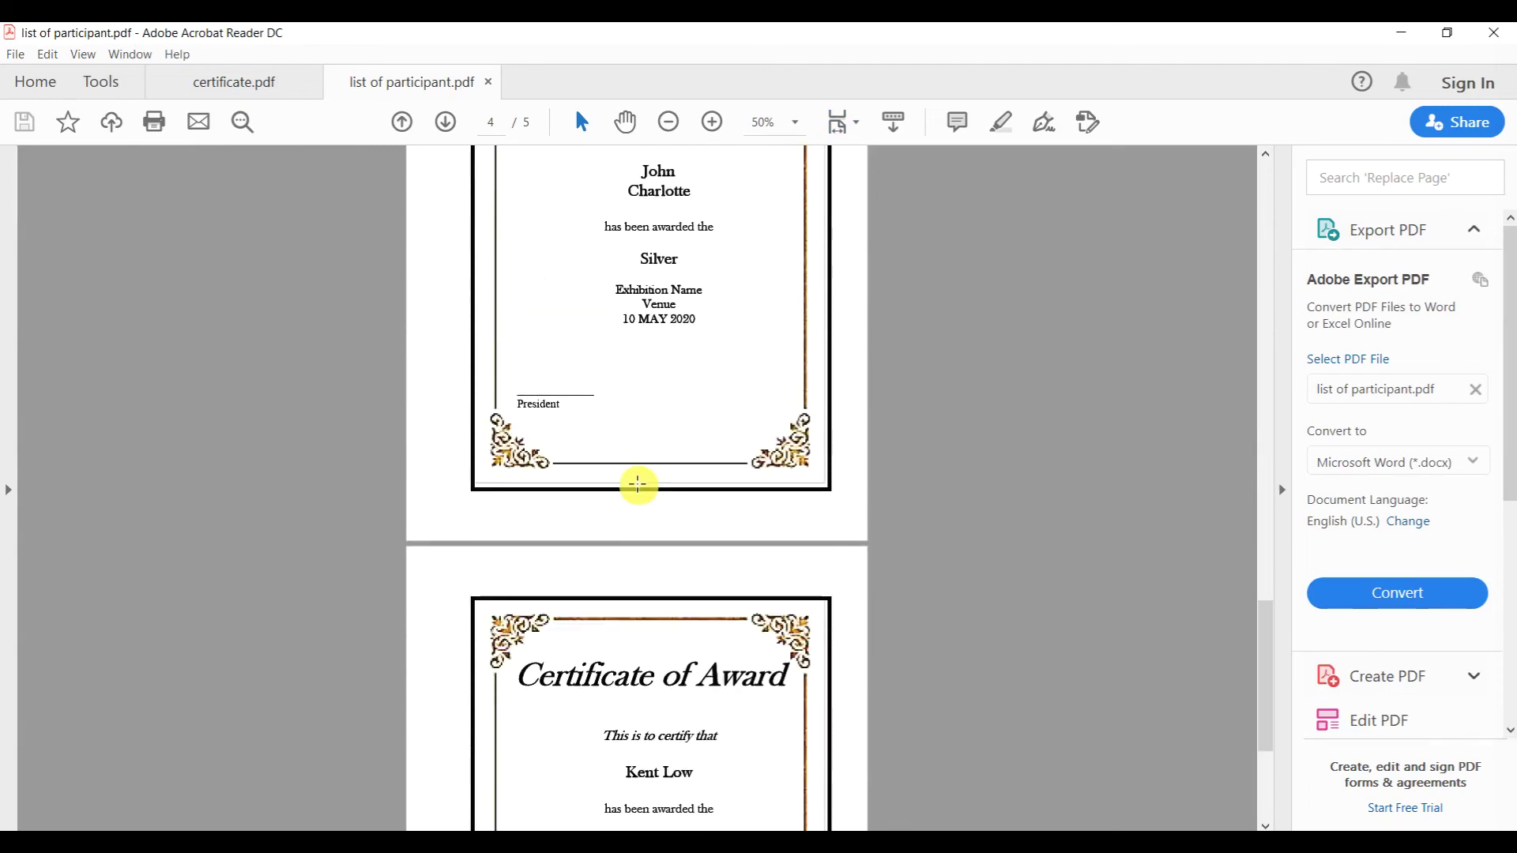
pyautogui.scroll(1, 636, 479)
pyautogui.scroll(1, 634, 478)
pyautogui.scroll(-1, 627, 468)
pyautogui.scroll(-3, 630, 468)
pyautogui.scroll(-2, 630, 467)
pyautogui.keyDown('ctrl'); pyautogui.scroll(-1, 628, 459); pyautogui.keyUp('ctrl')
pyautogui.keyDown('ctrl'); pyautogui.scroll(-2, 628, 457); pyautogui.keyUp('ctrl')
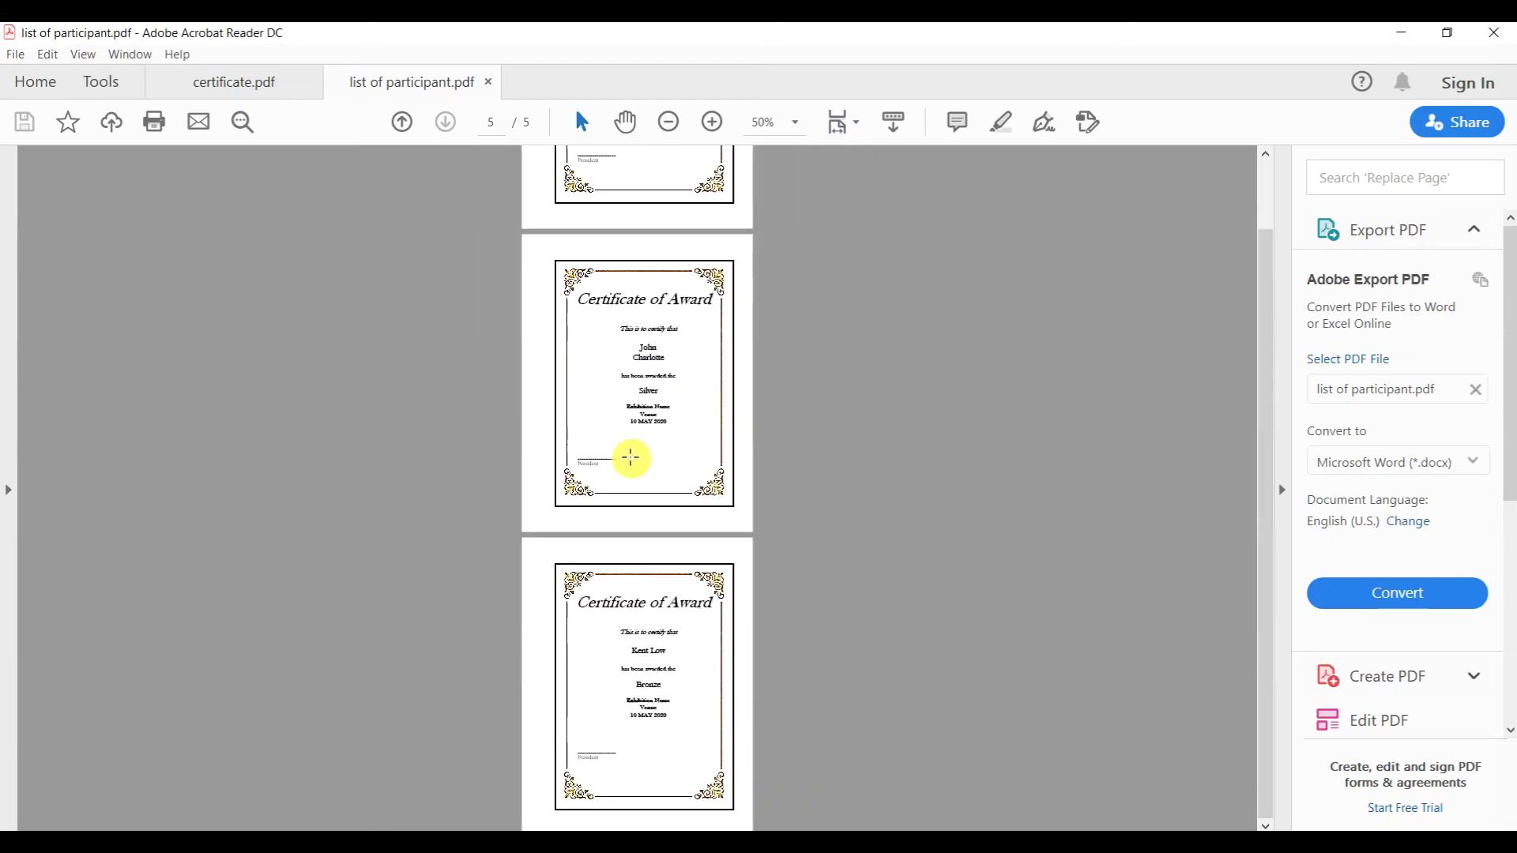
pyautogui.keyDown('ctrl'); pyautogui.scroll(2, 631, 457); pyautogui.keyUp('ctrl')
pyautogui.click(1077, 826)
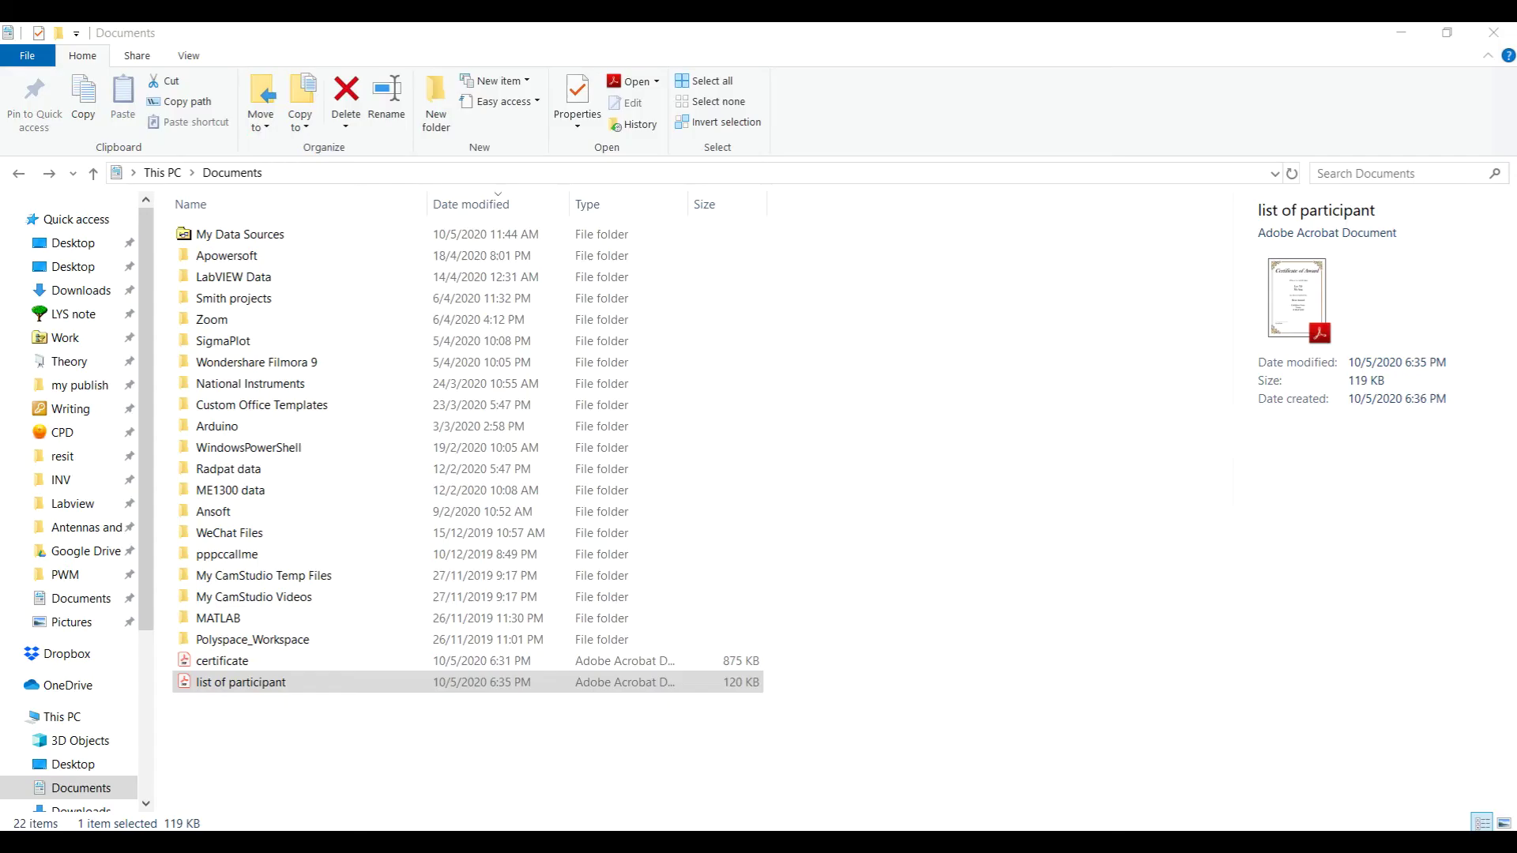
# Open the 'list of participant' PDF in PDF-XChange Editor and scroll through it
pyautogui.rightClick(250, 696)
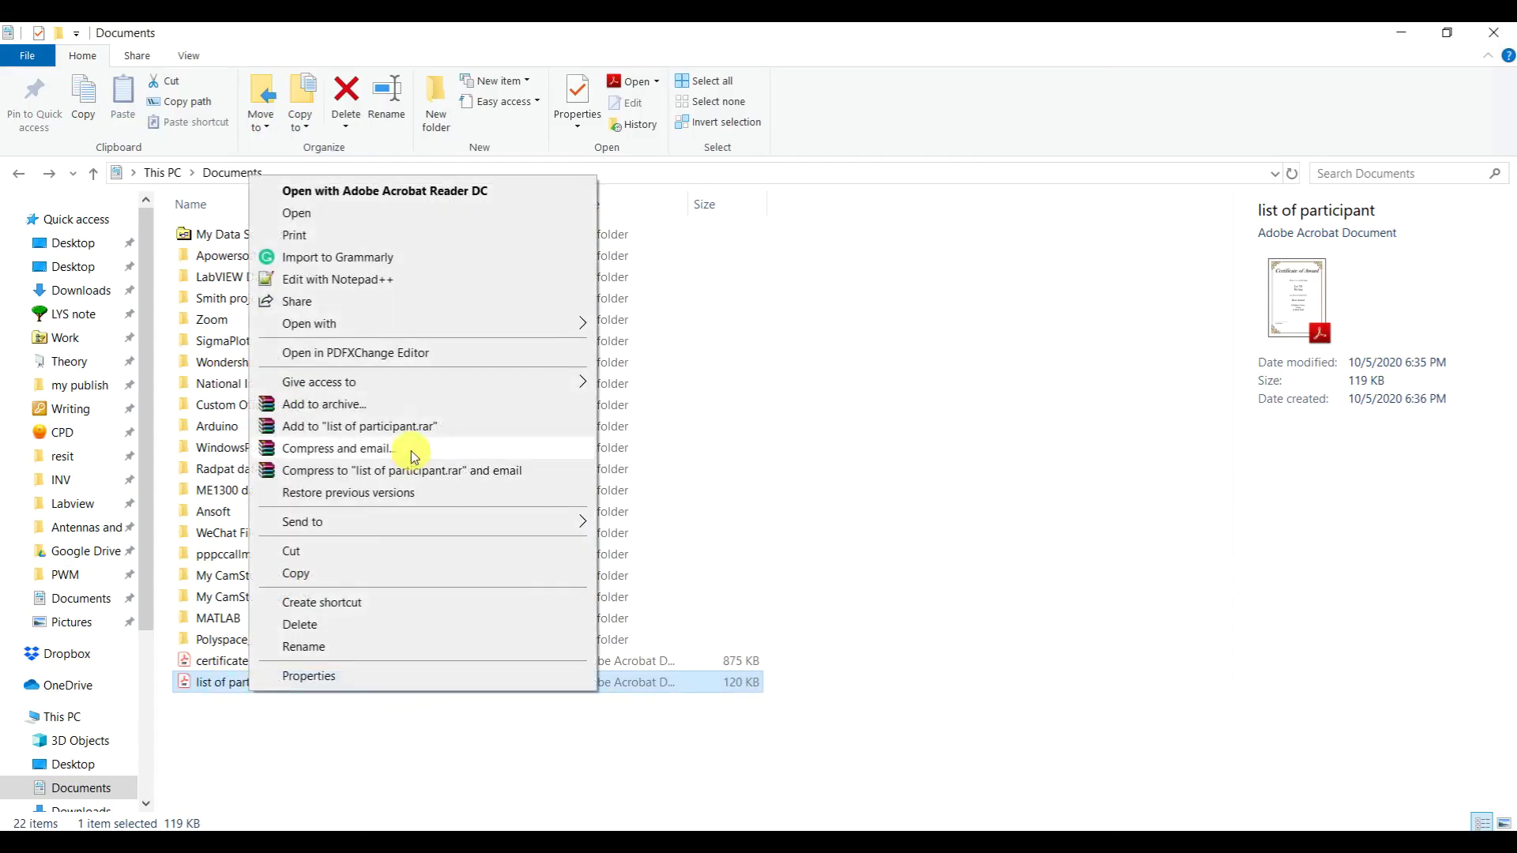
pyautogui.click(369, 353)
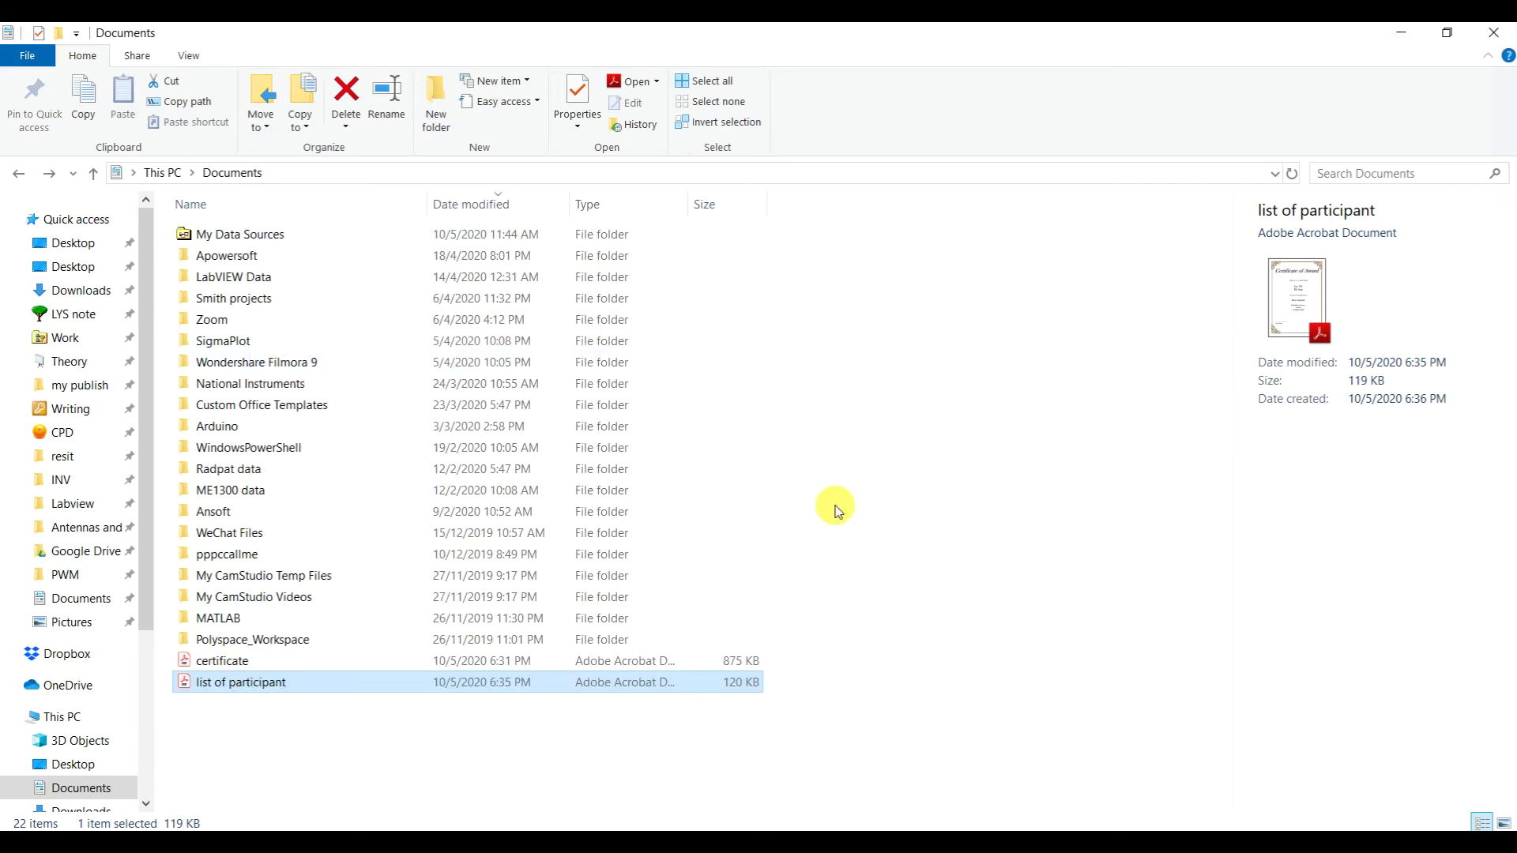
pyautogui.scroll(-3, 610, 468)
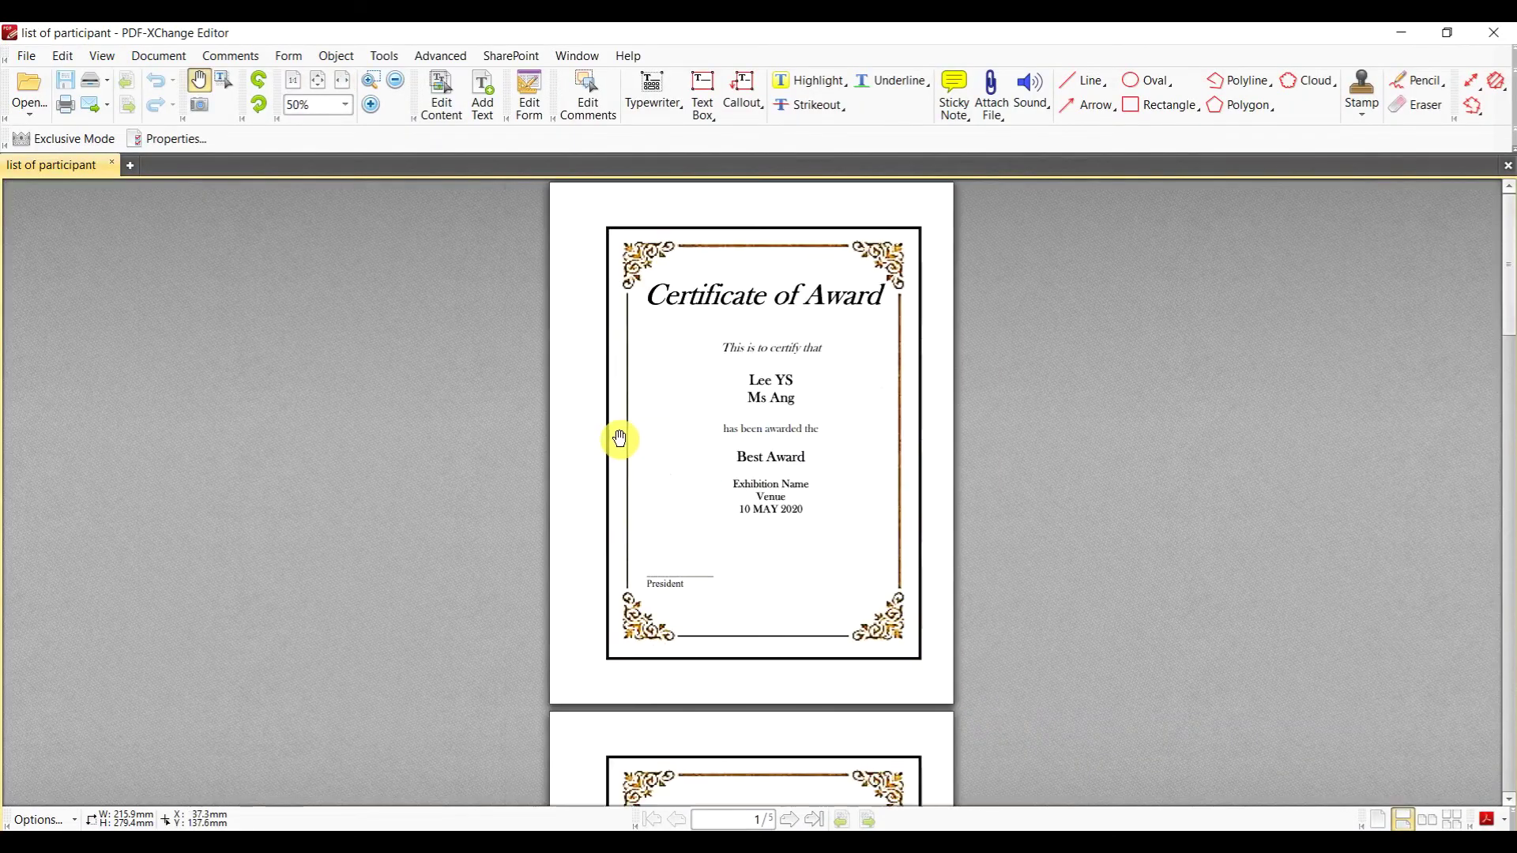
pyautogui.scroll(-2, 619, 436)
pyautogui.scroll(2, 620, 437)
pyautogui.scroll(1, 722, 419)
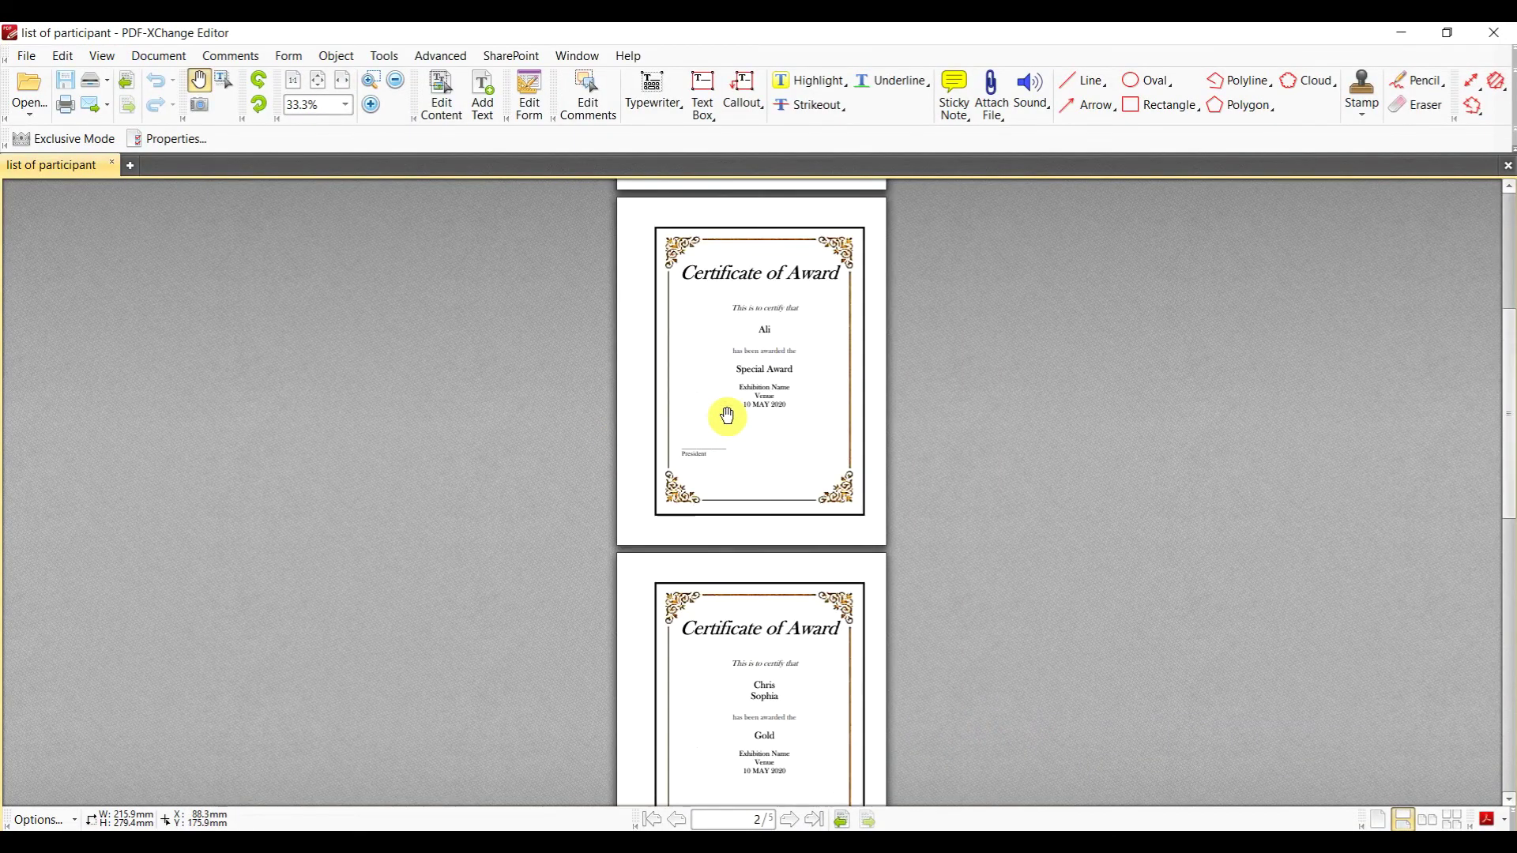
pyautogui.scroll(4, 722, 413)
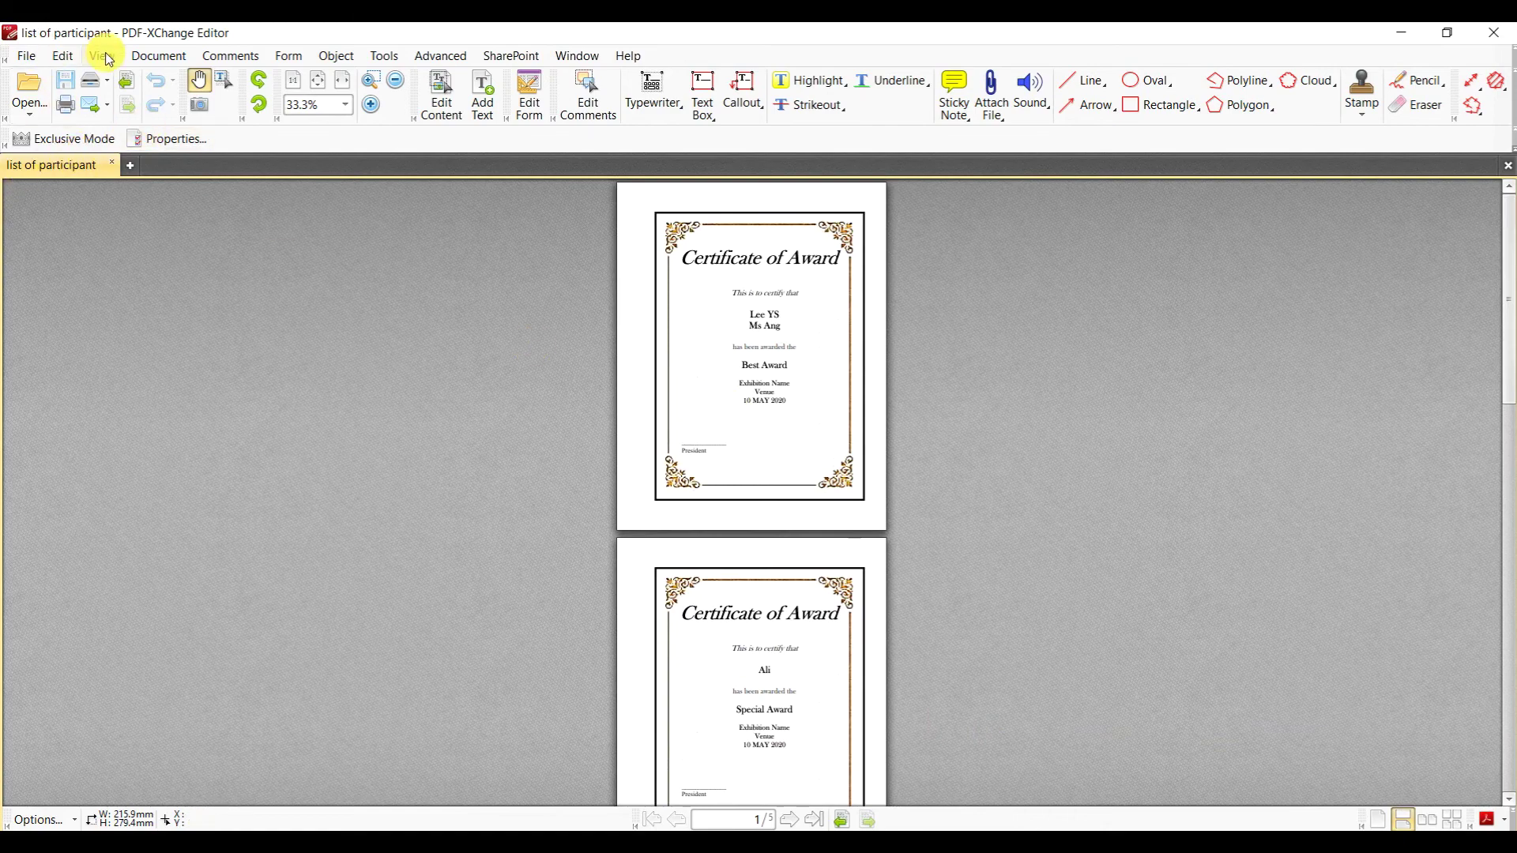
# Extract all pages with 'Save each page to separate file' to create five single-page PDFs
pyautogui.click(175, 62)
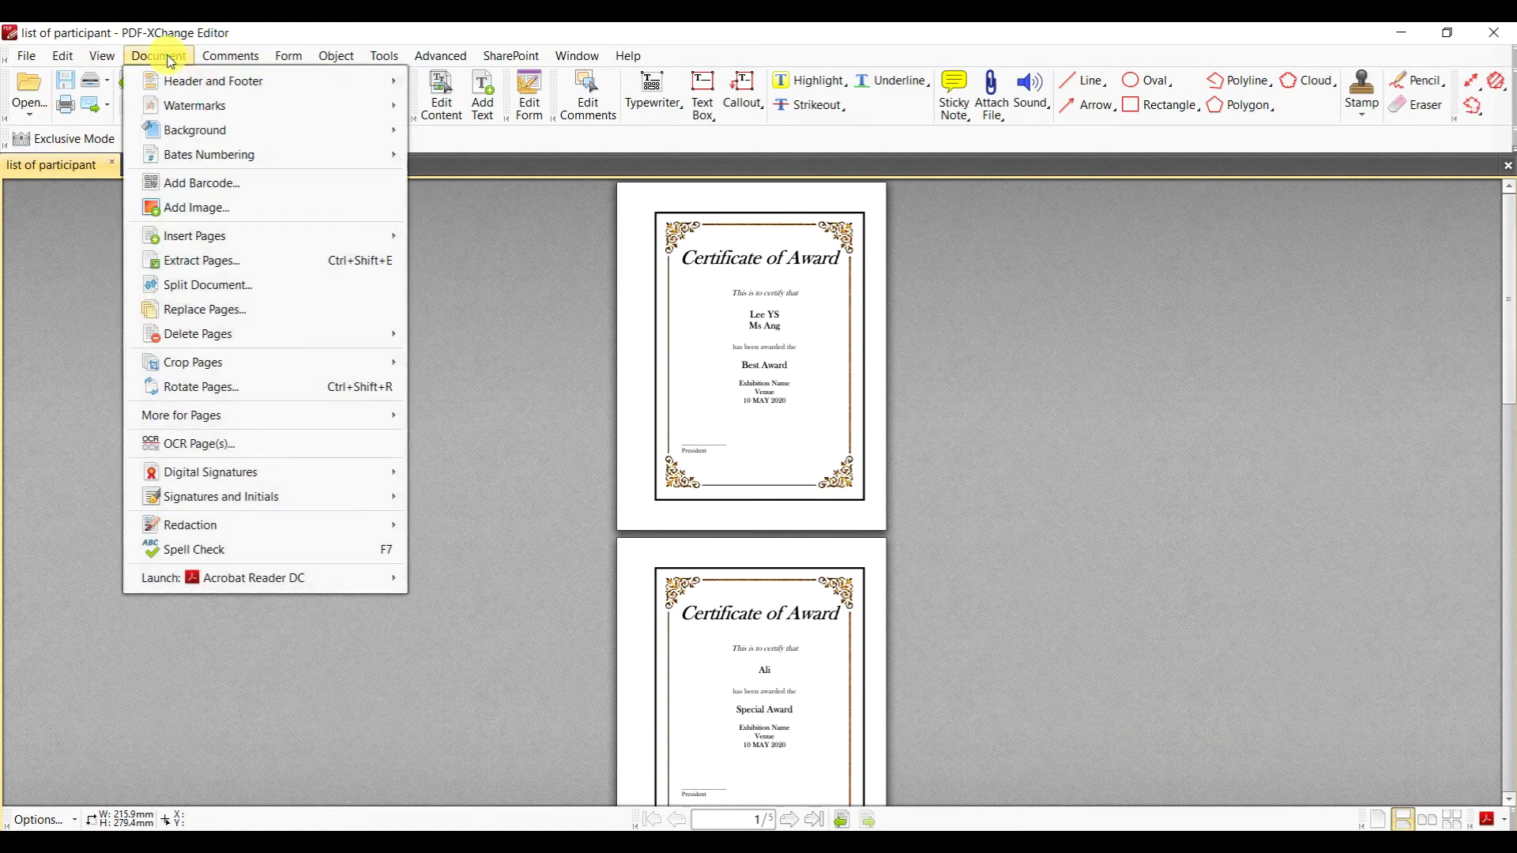
pyautogui.click(250, 261)
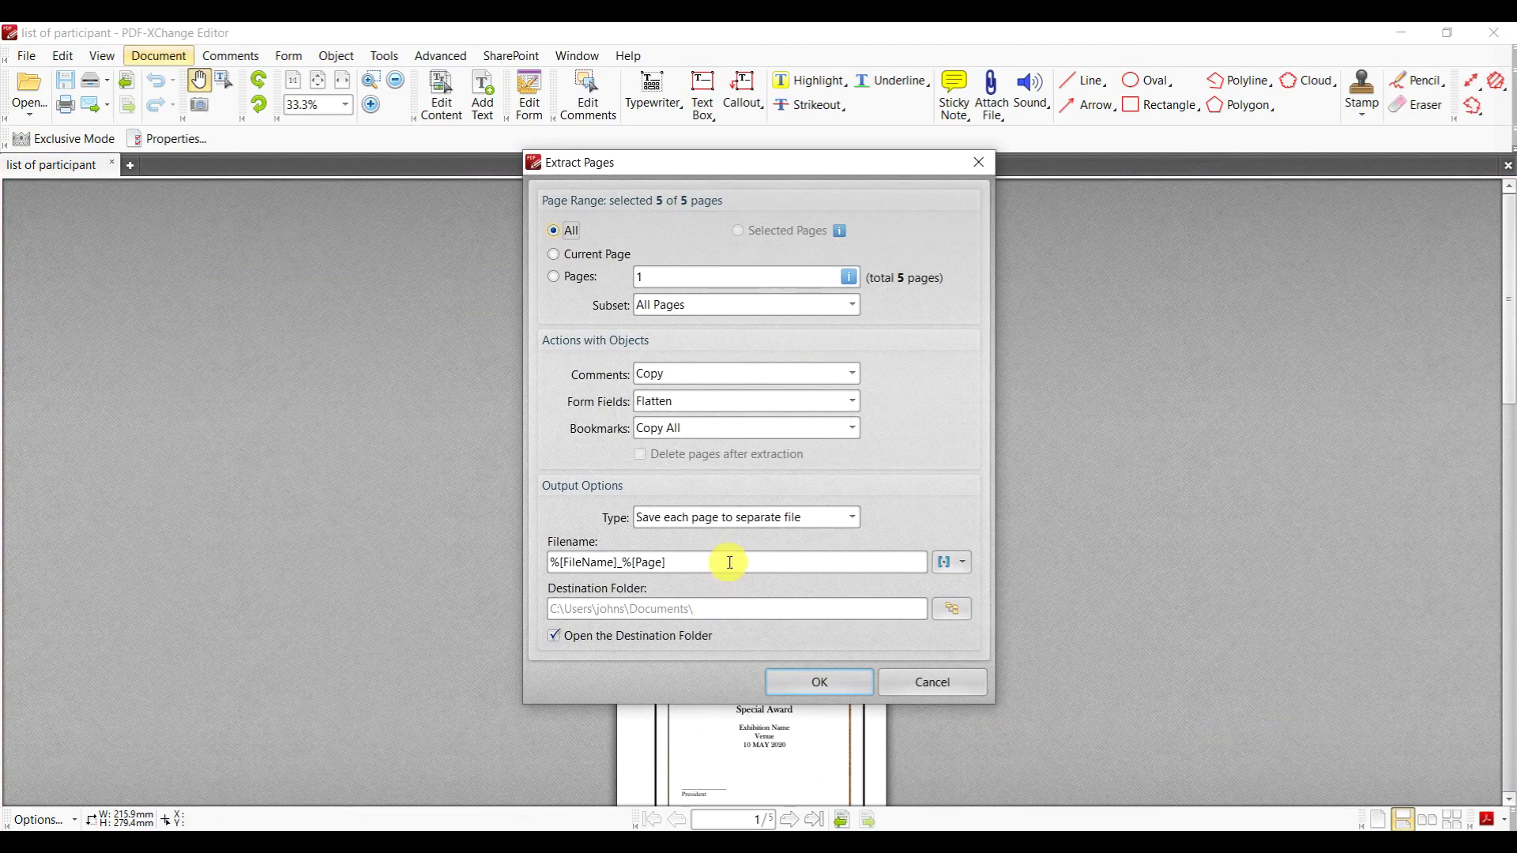
pyautogui.click(746, 521)
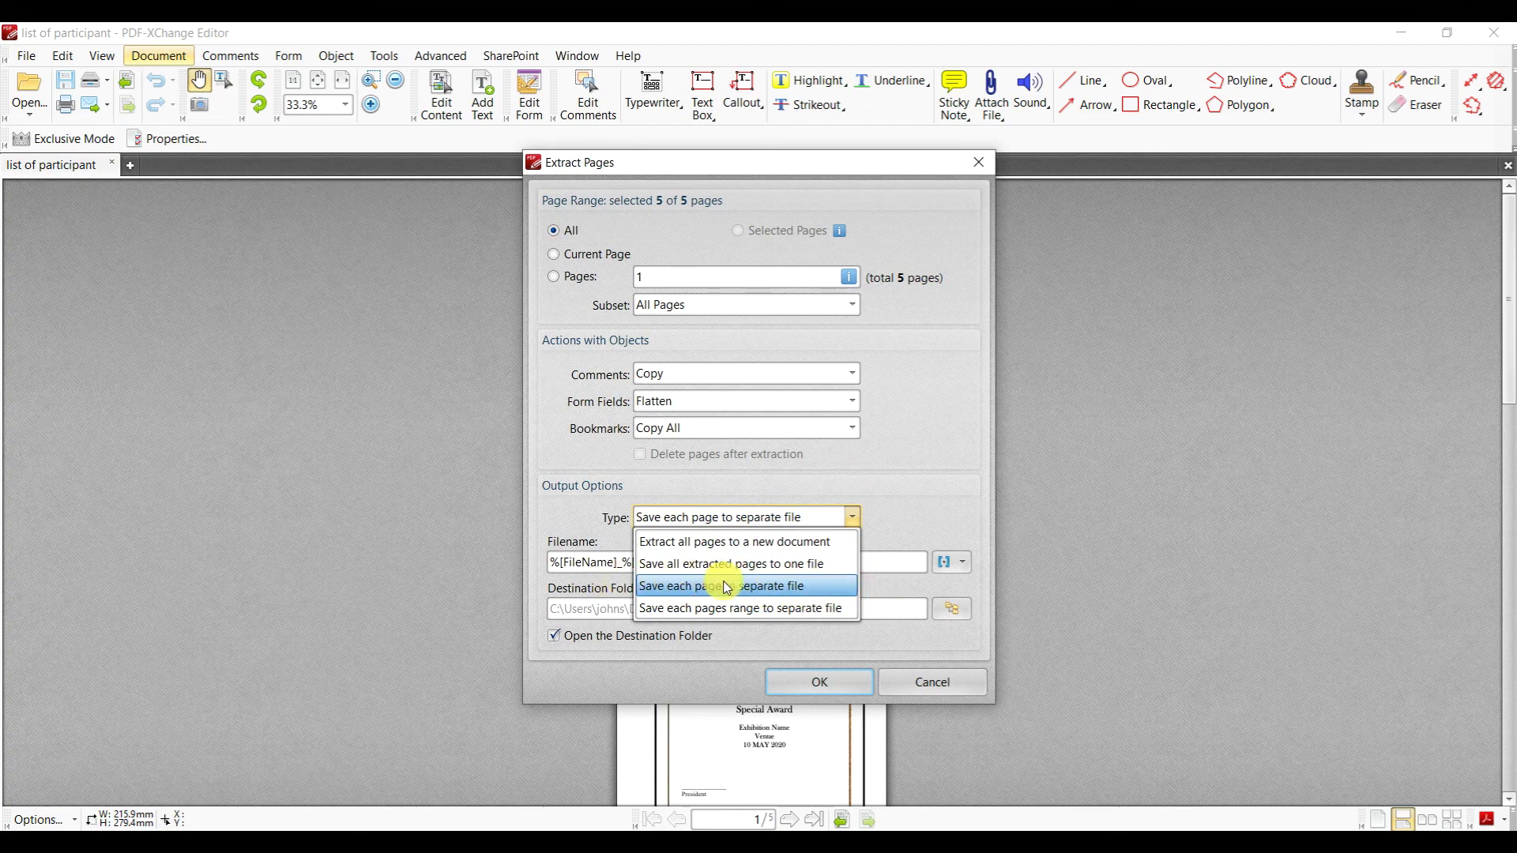
pyautogui.click(820, 652)
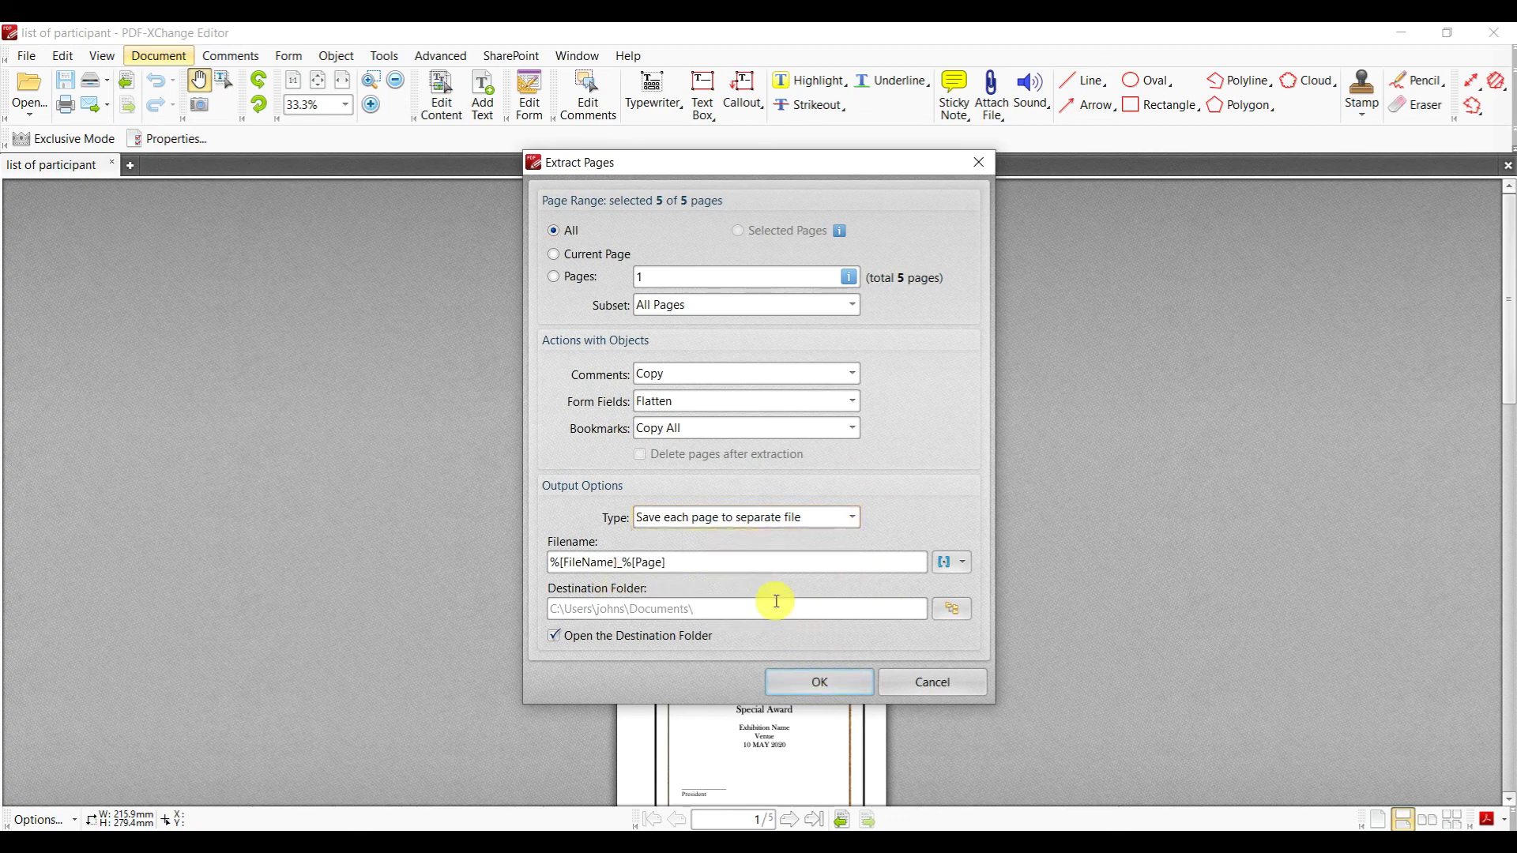
pyautogui.click(825, 681)
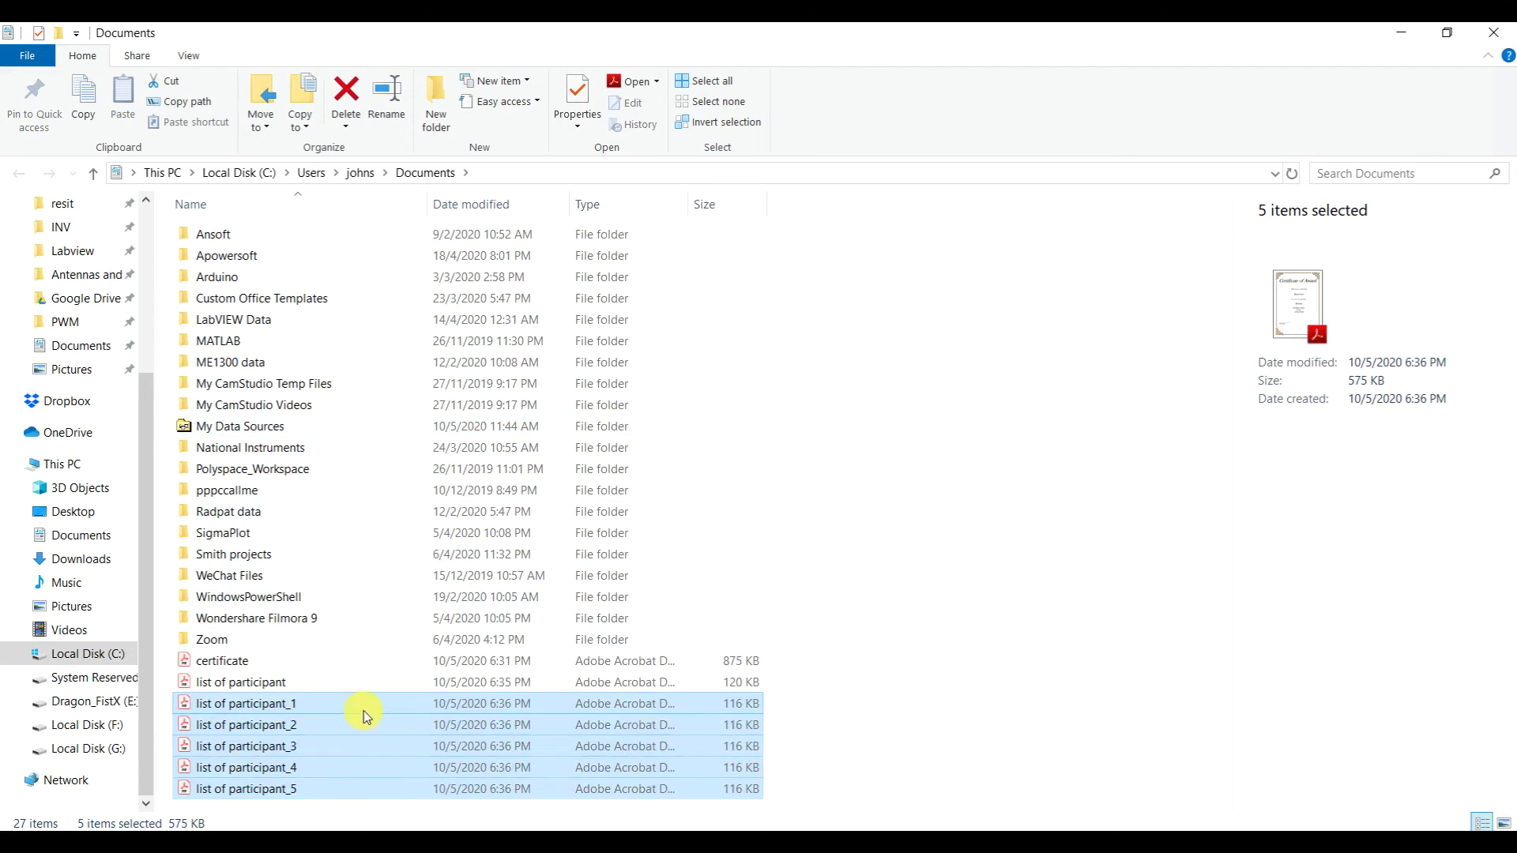
pyautogui.moveTo(246, 704)
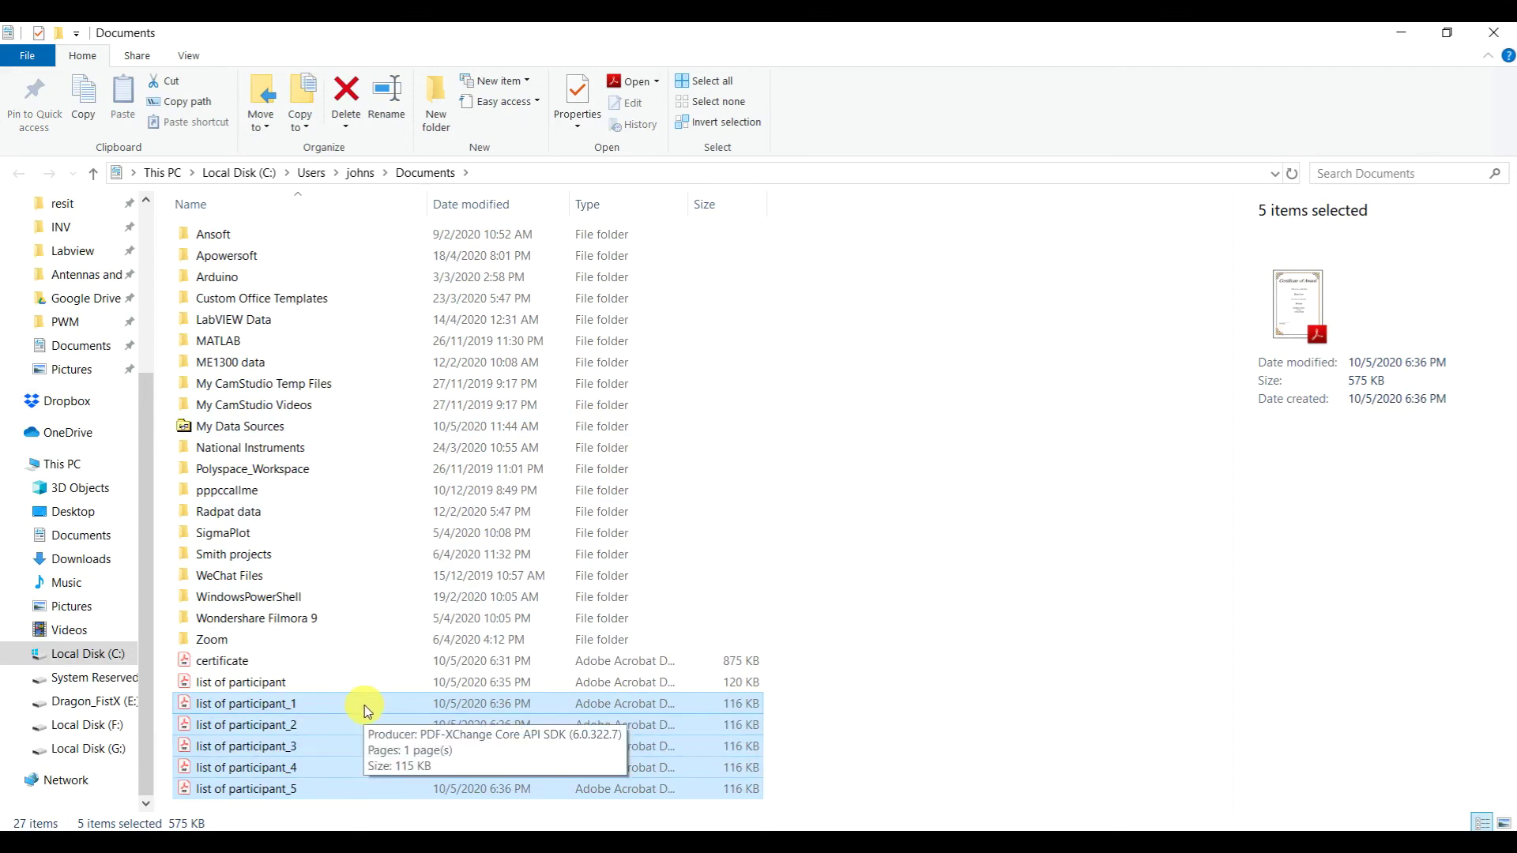
# Open list of participant_4 in Acrobat Reader and view its single Silver award certificate
pyautogui.click(362, 743)
pyautogui.click(356, 788)
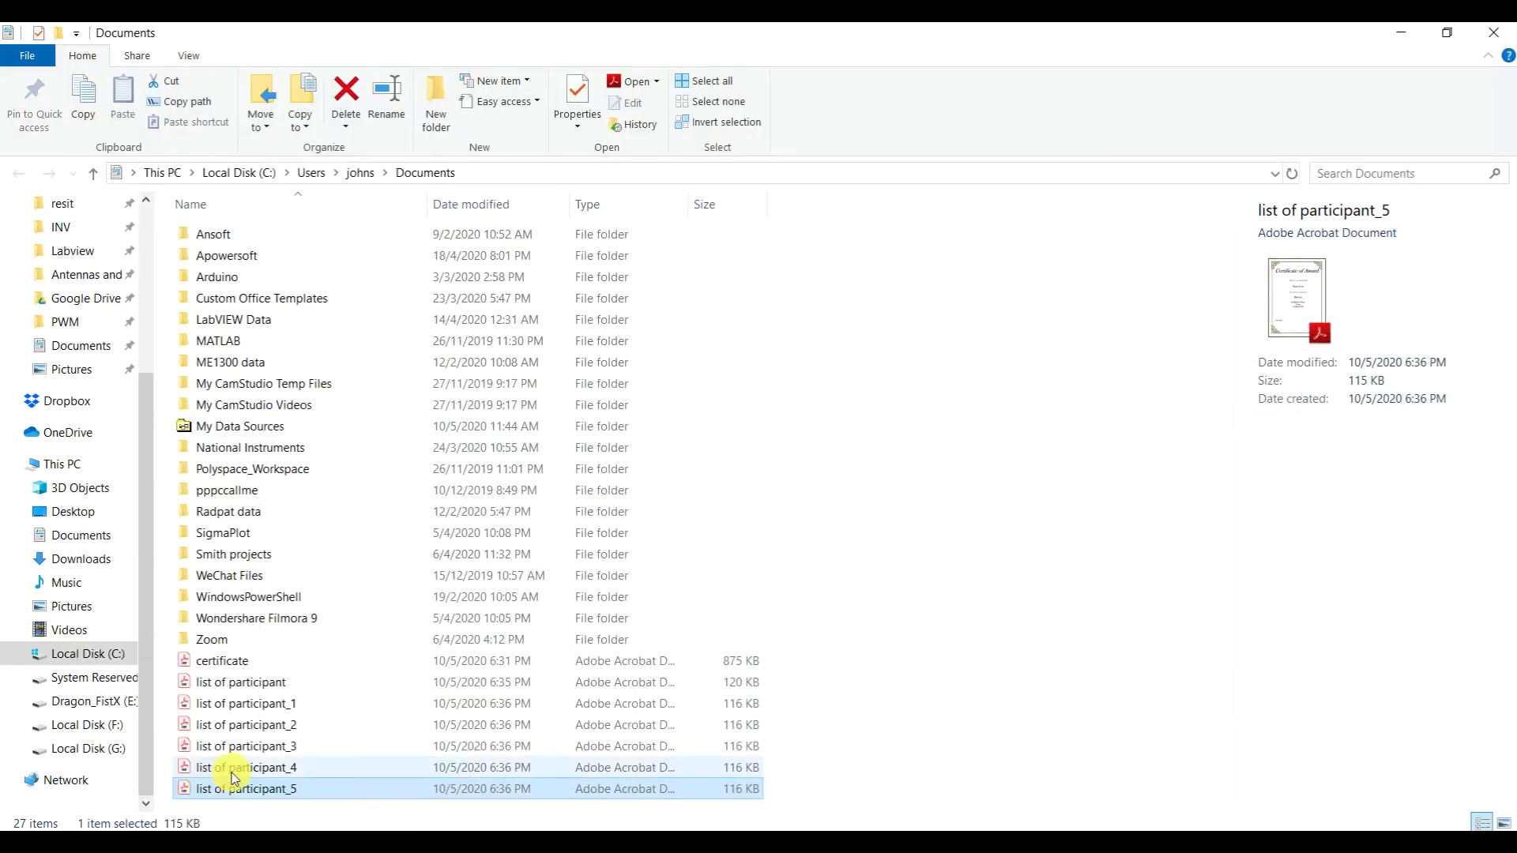
pyautogui.click(237, 772)
pyautogui.doubleClick(238, 772)
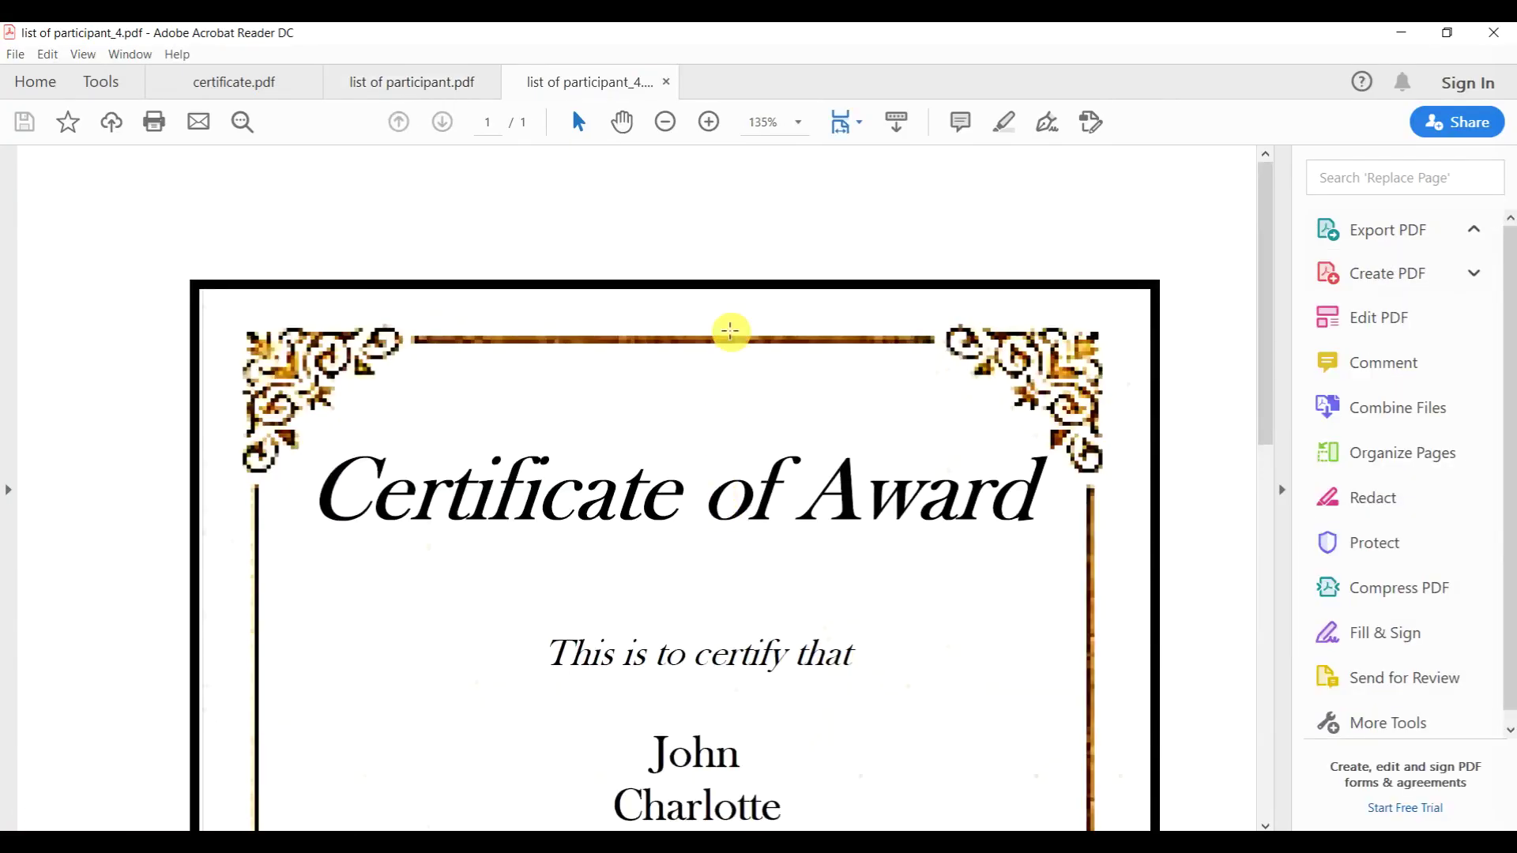
pyautogui.scroll(-3, 733, 505)
pyautogui.scroll(3, 732, 513)
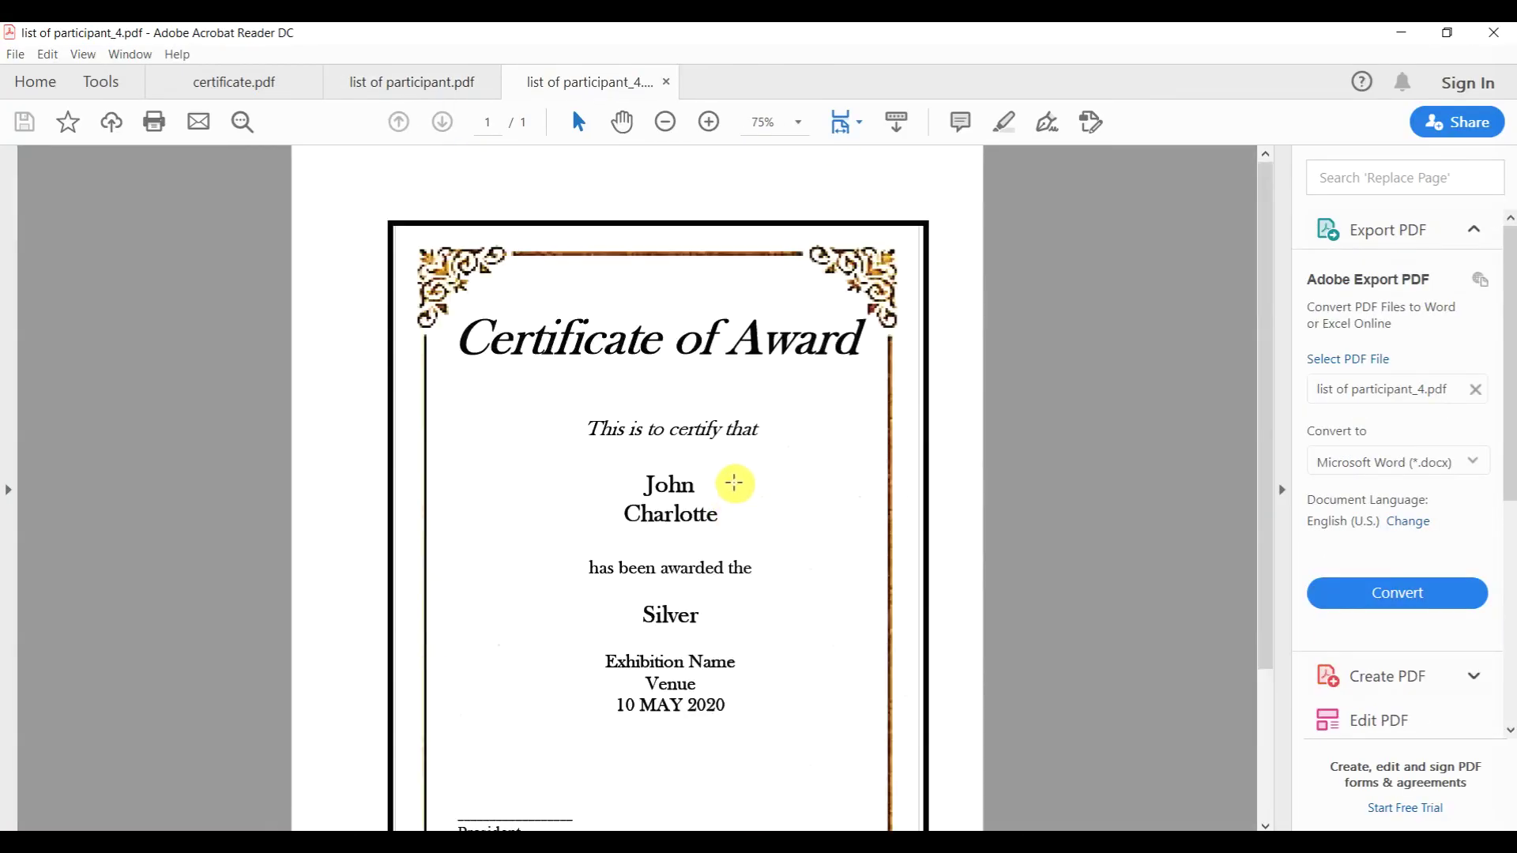
pyautogui.scroll(-2, 790, 490)
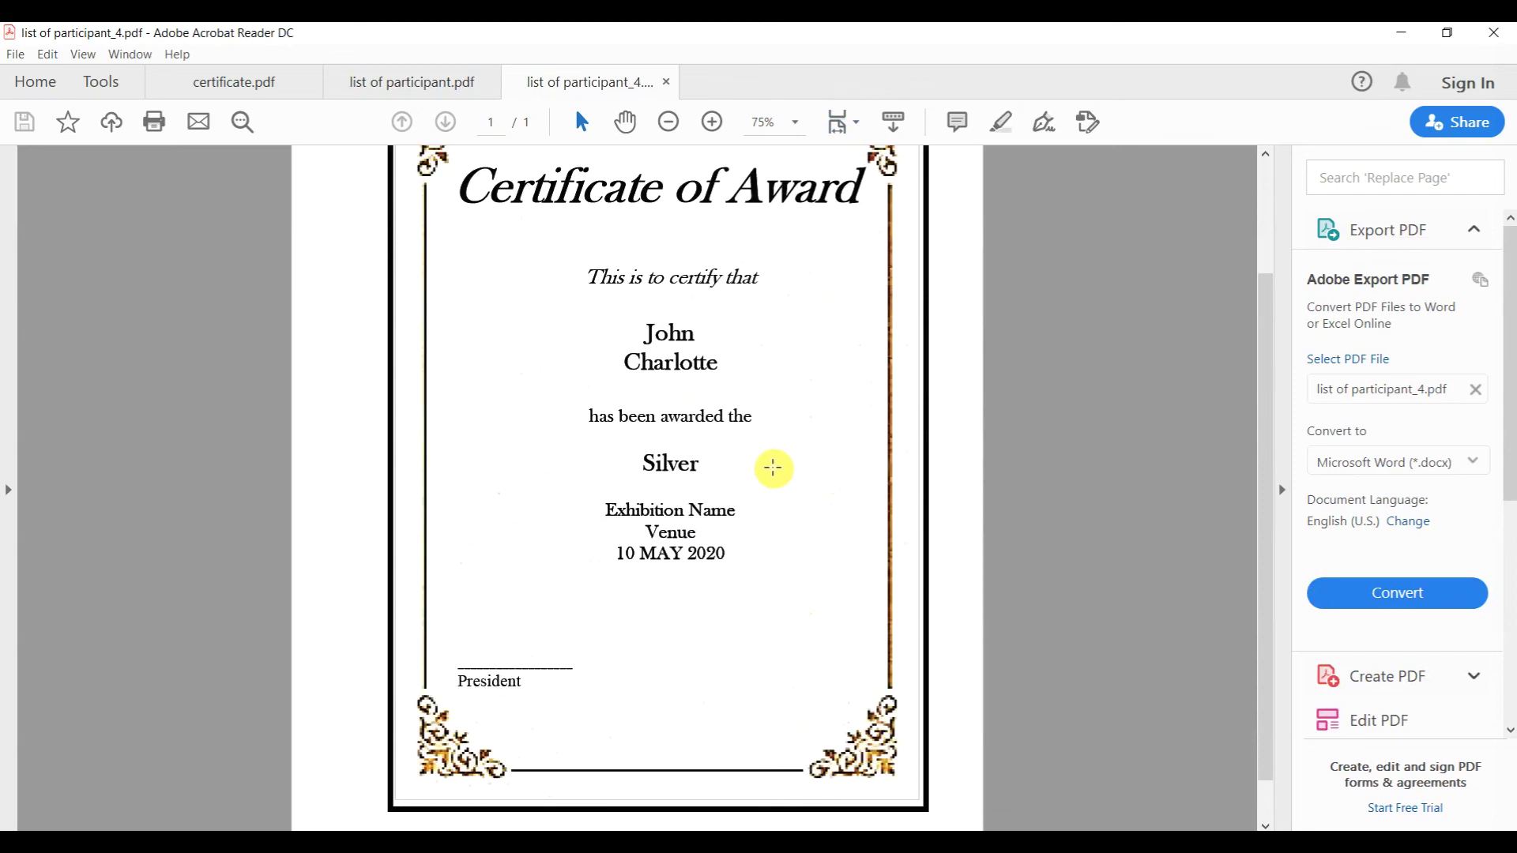
pyautogui.scroll(-1, 775, 470)
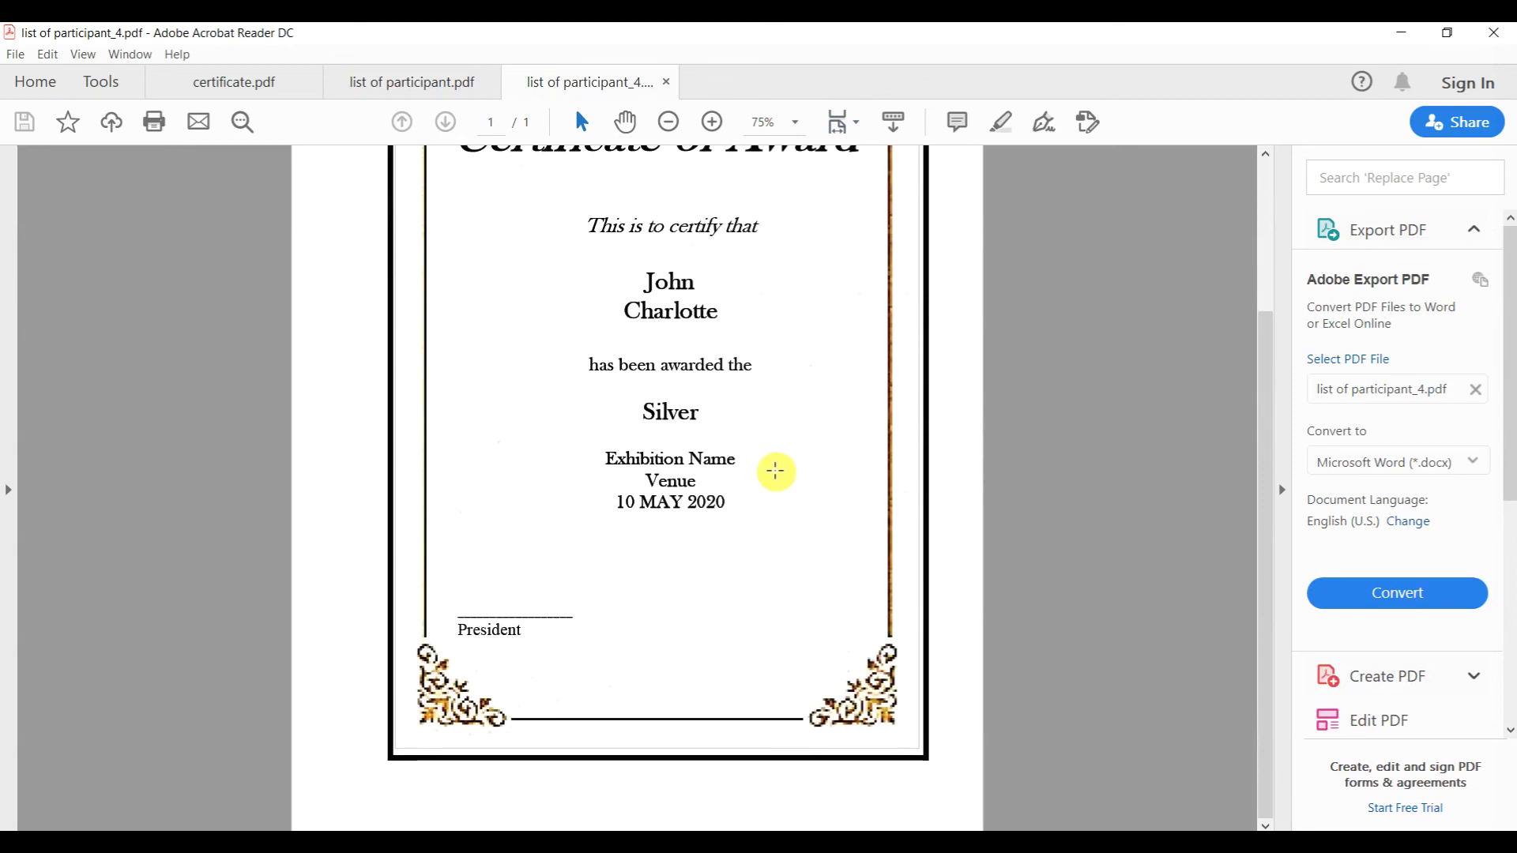